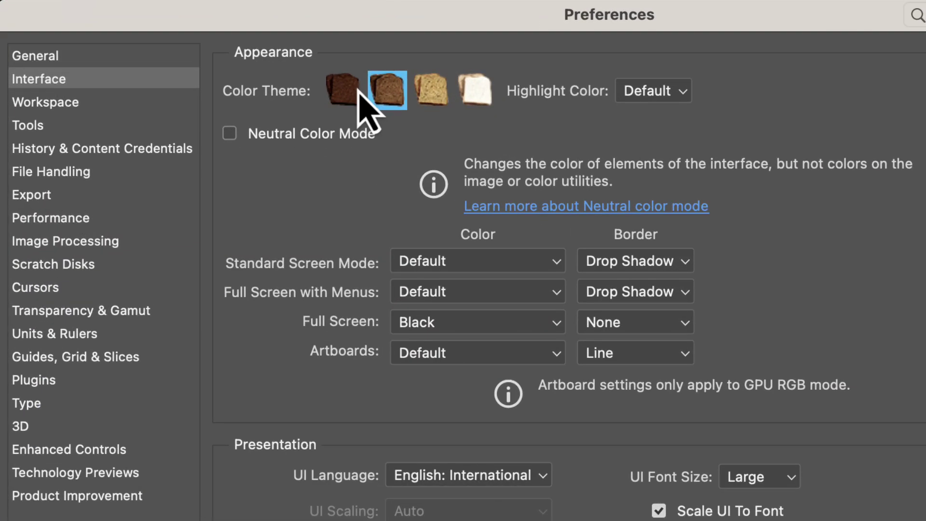
Preview the four interface color themes one after another, from the darkest to the lightest.
click(344, 97)
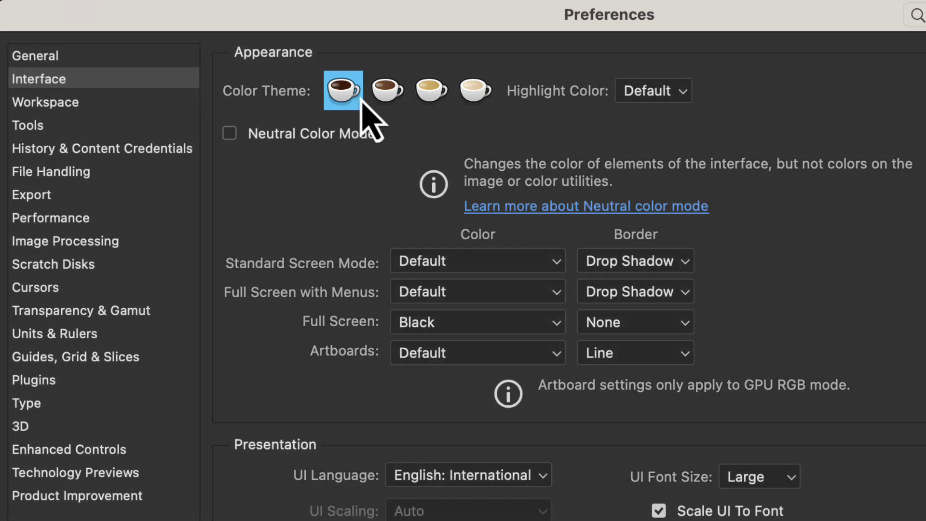
click(388, 93)
click(429, 92)
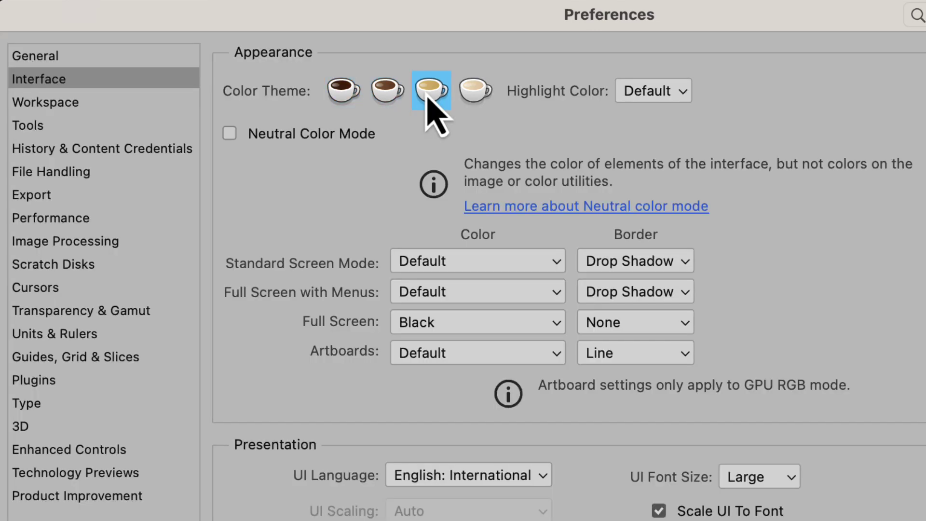
click(471, 92)
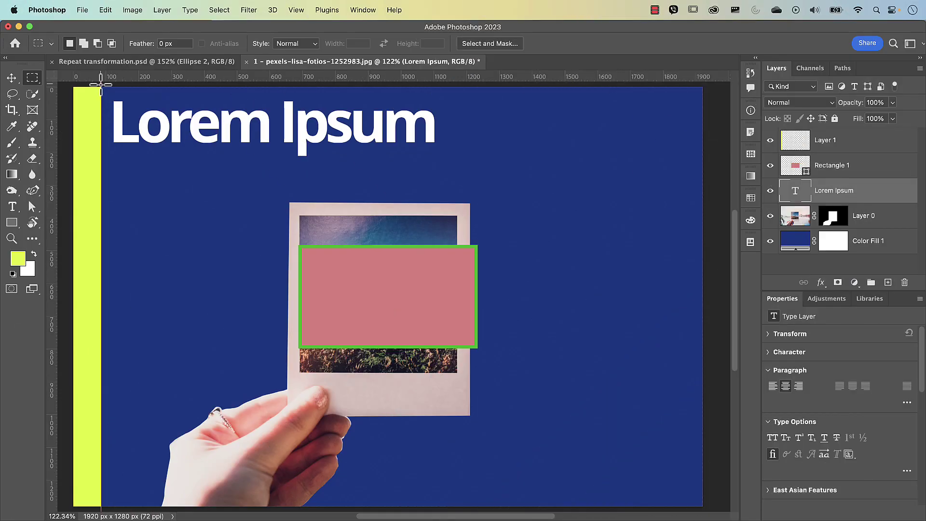
Select the canvas area beside the yellow sidebar and center the Lorem Ipsum text horizontally within that selection.
drag(101, 87, 719, 293)
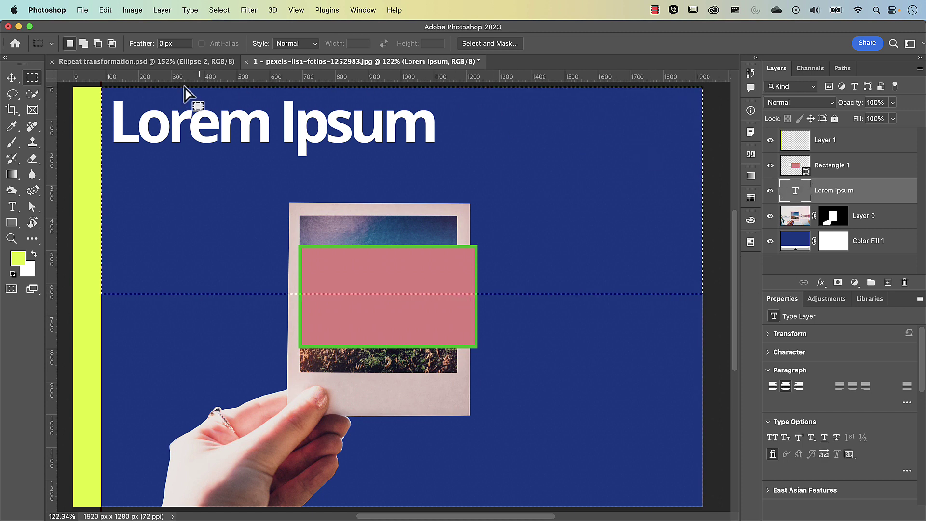
click(10, 78)
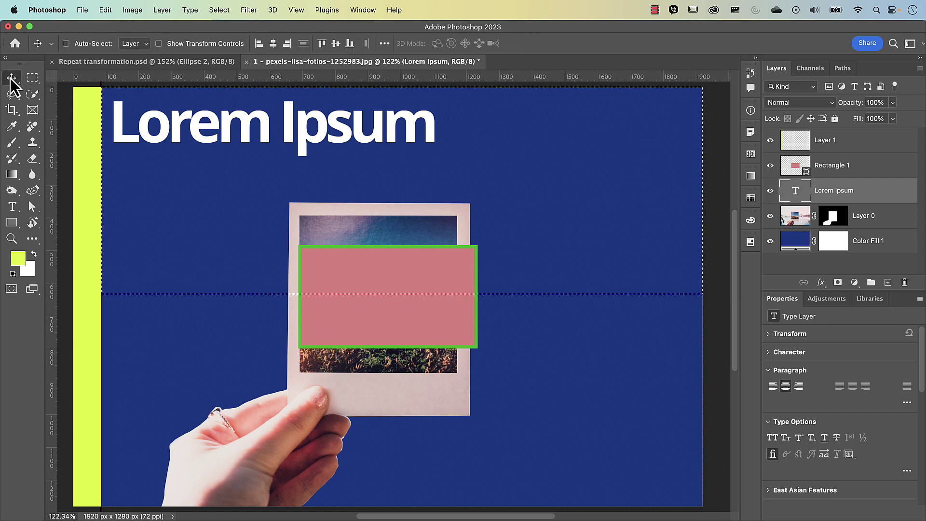
click(273, 44)
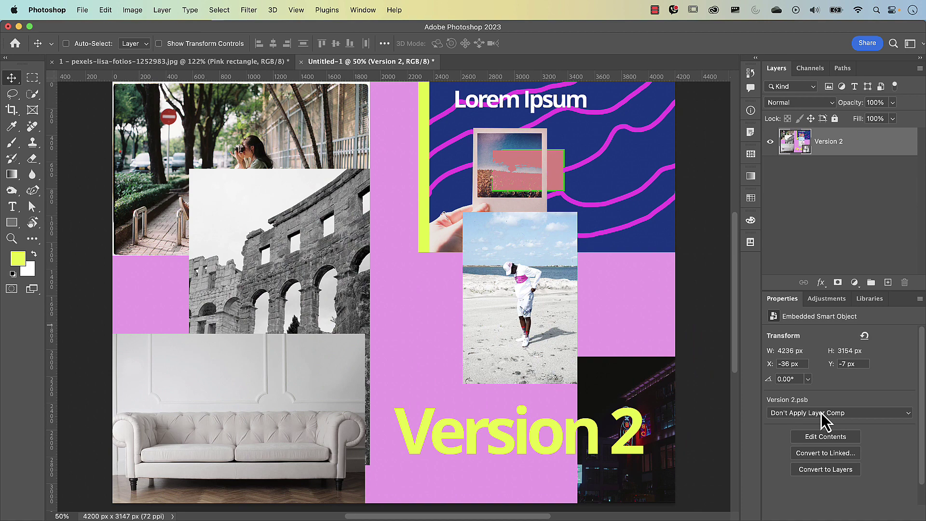
Apply the Version 1 layer comp to the embedded smart object and switch it to Version 2.
click(822, 413)
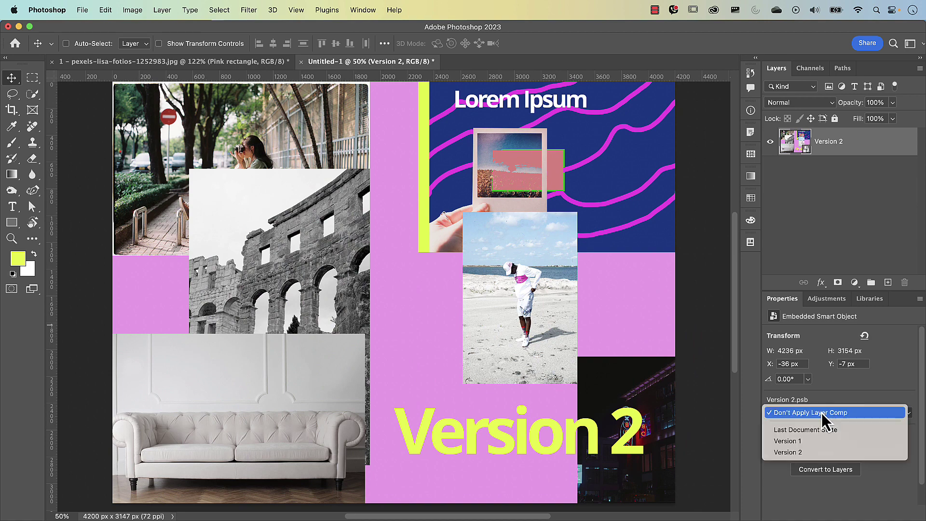
click(811, 443)
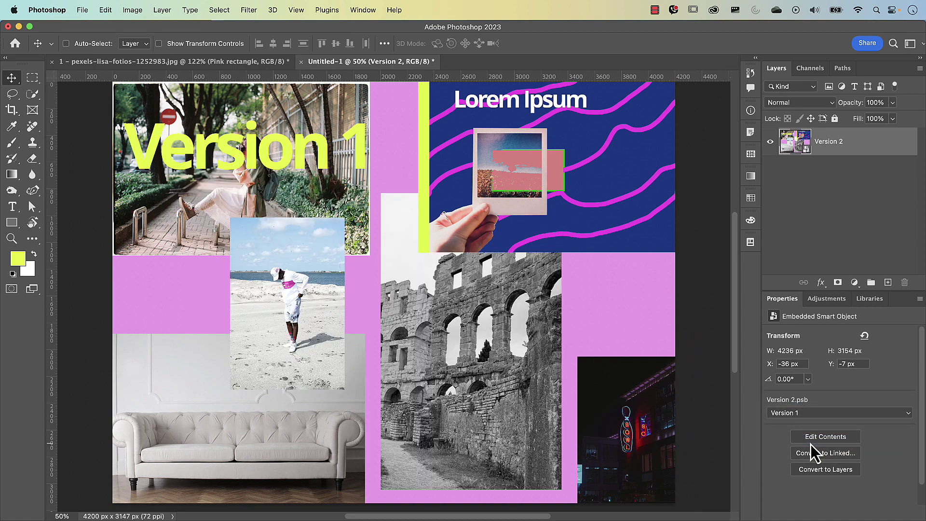
click(821, 417)
click(821, 430)
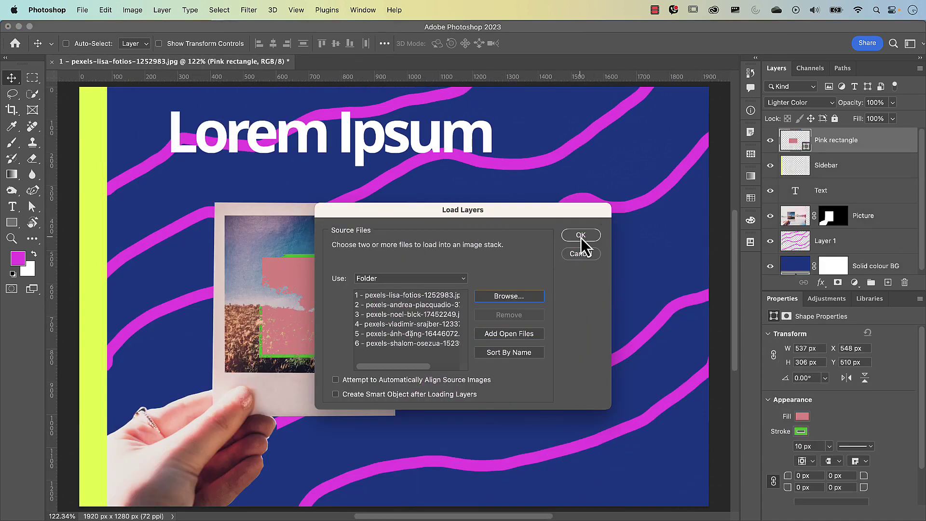
Load the six listed source images from the folder as layers of one image stack.
click(581, 236)
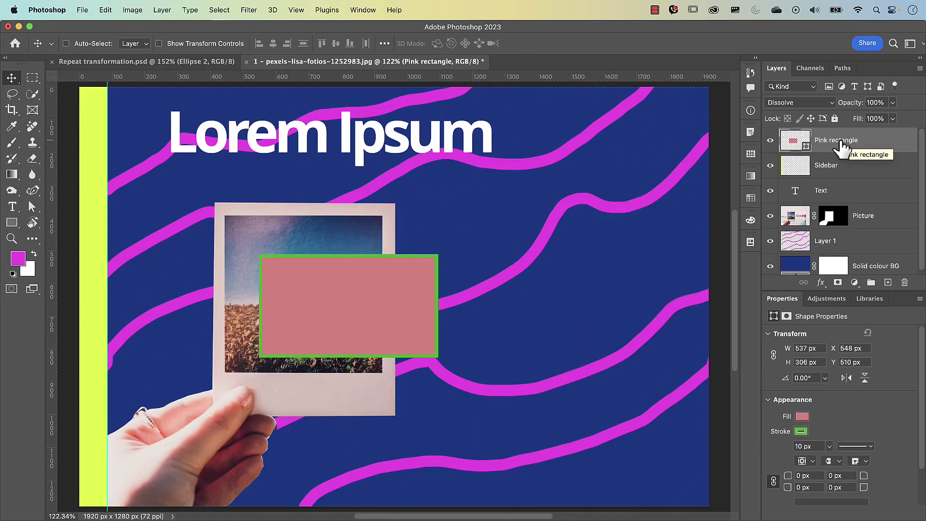
Try the Darken and Multiply blend modes on the Pink rectangle layer.
key(alt+shift+k)
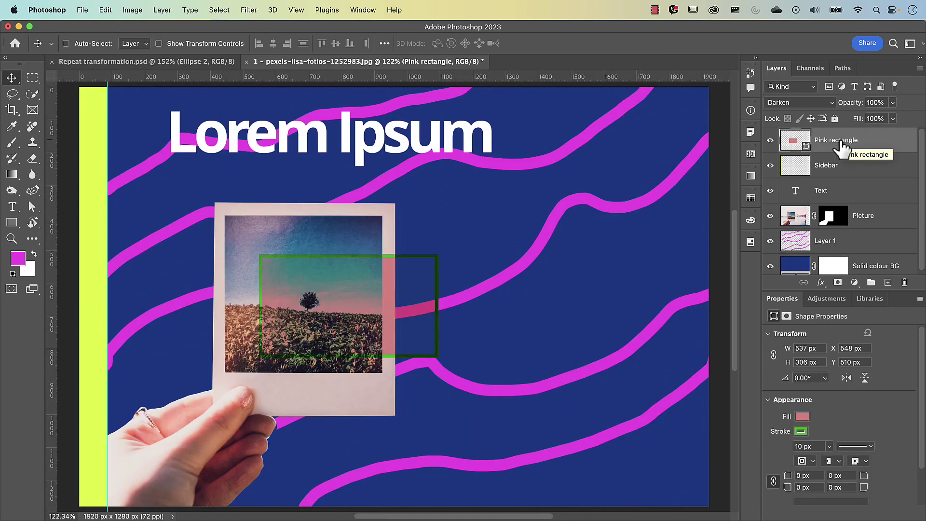
key(alt+shift+m)
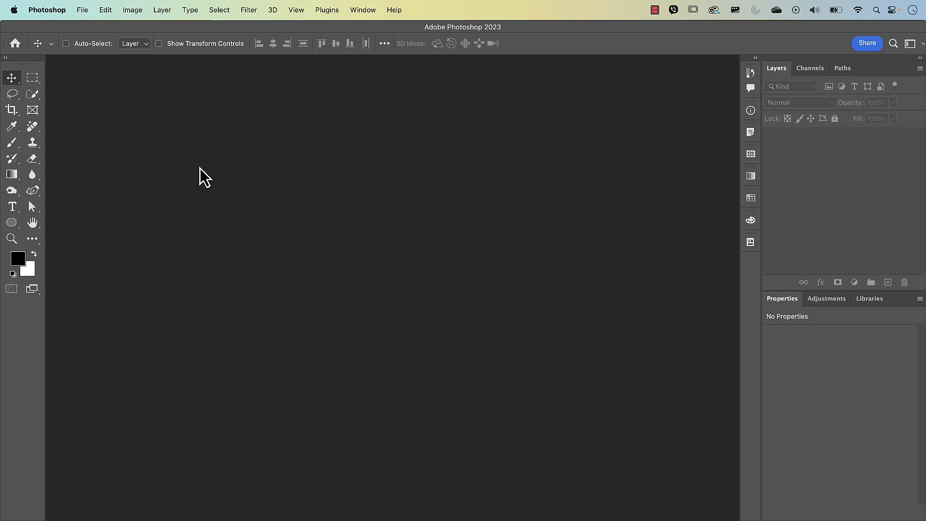
Purge all cached data, including the clipboard and histories, and accept that this is irreversible.
click(107, 12)
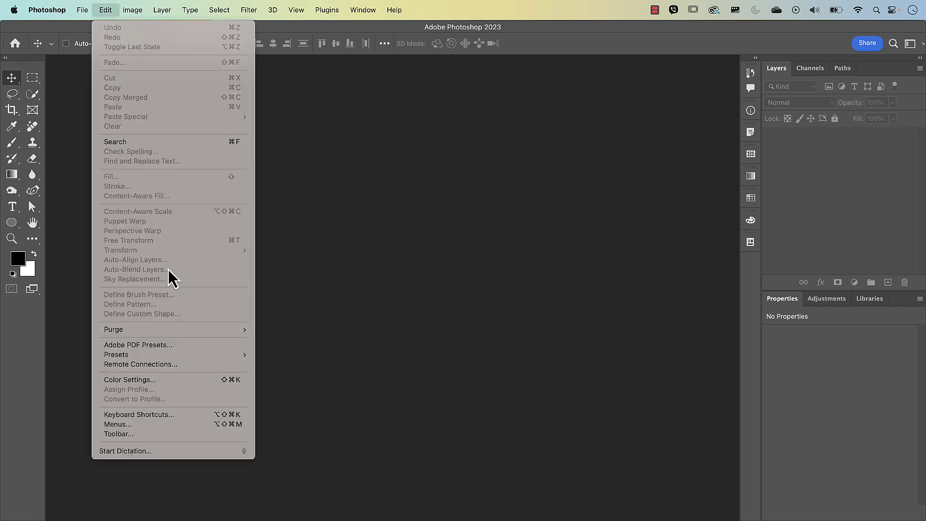
mouse_move(183, 329)
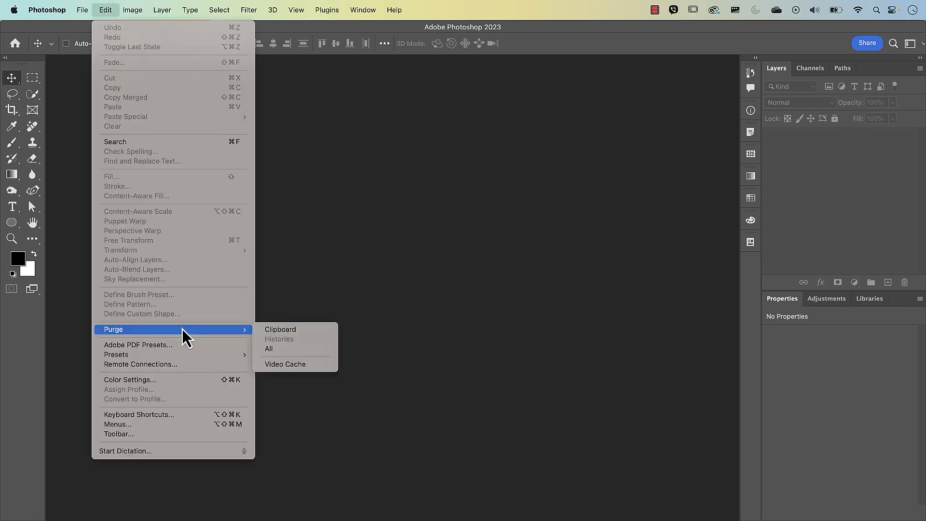
click(306, 352)
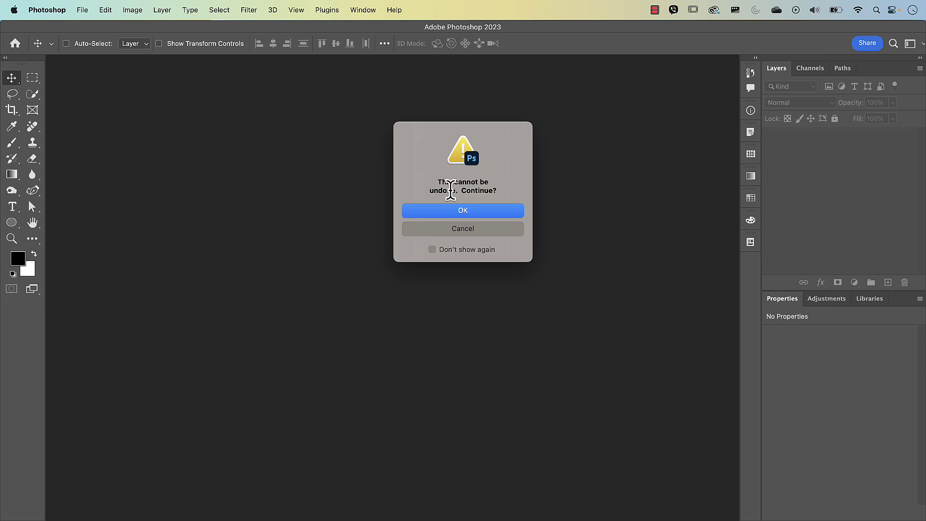
click(457, 212)
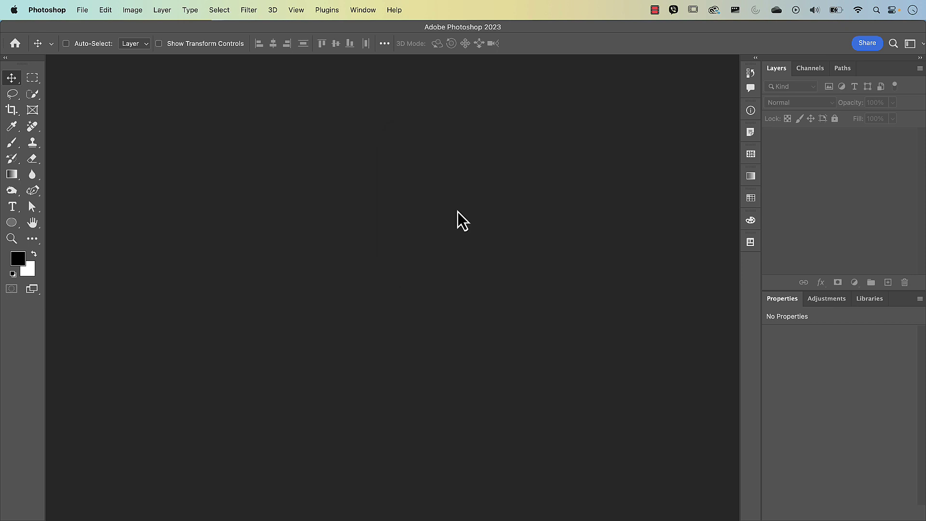
Review the memory usage, history states and cache settings in the Performance preferences, keeping them as they are.
click(49, 10)
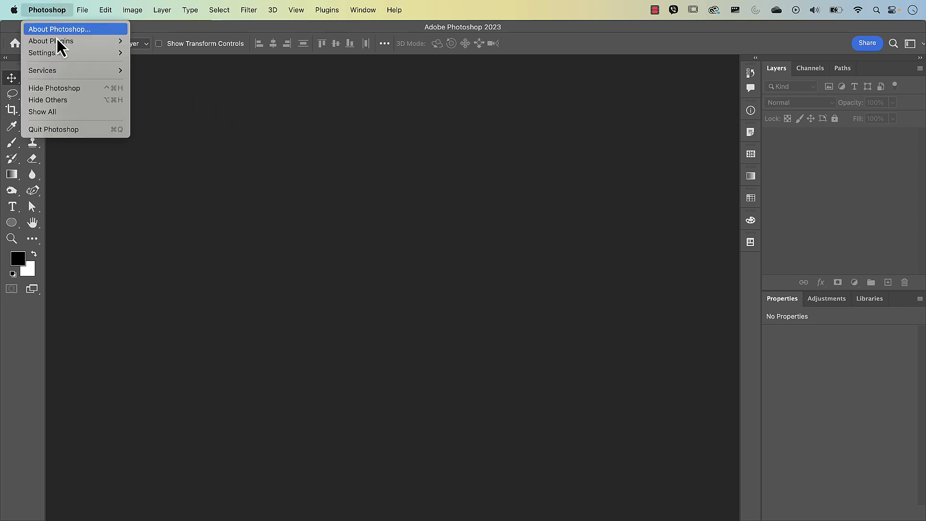
mouse_move(54, 57)
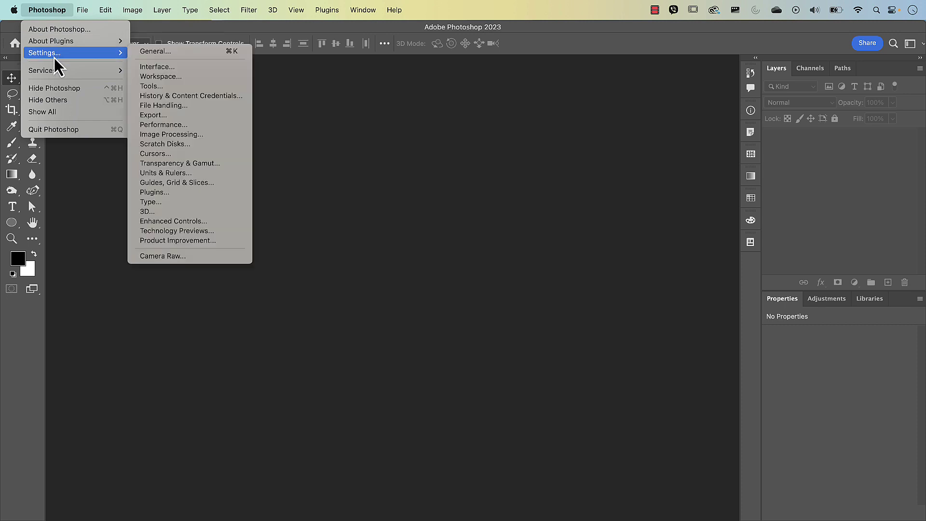
mouse_move(103, 12)
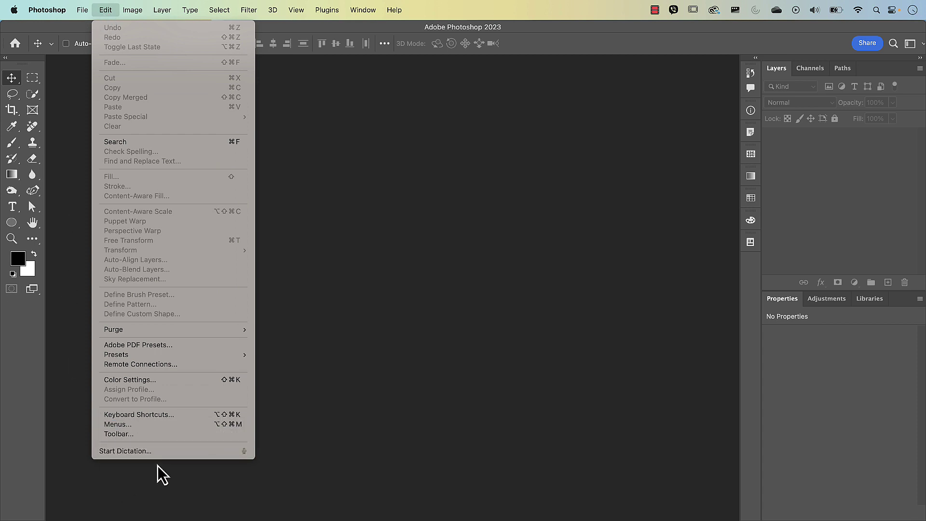
mouse_move(48, 17)
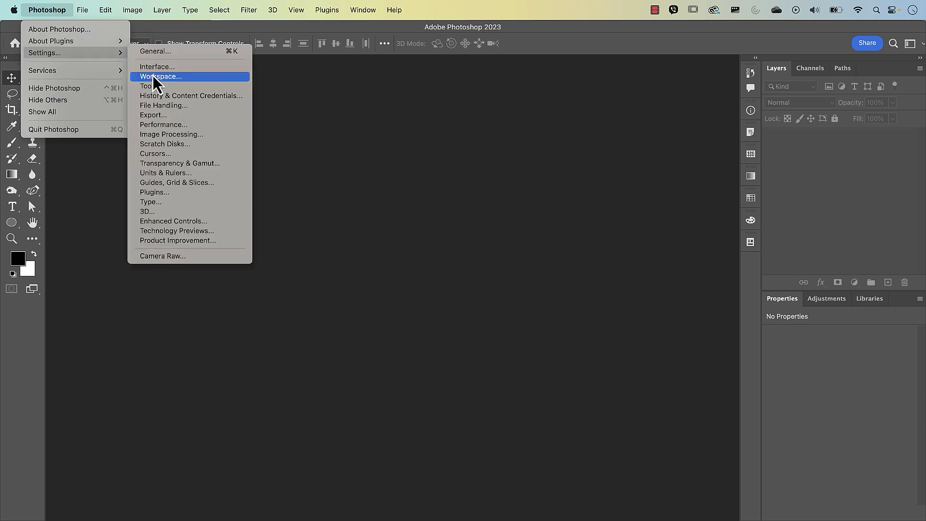
click(161, 128)
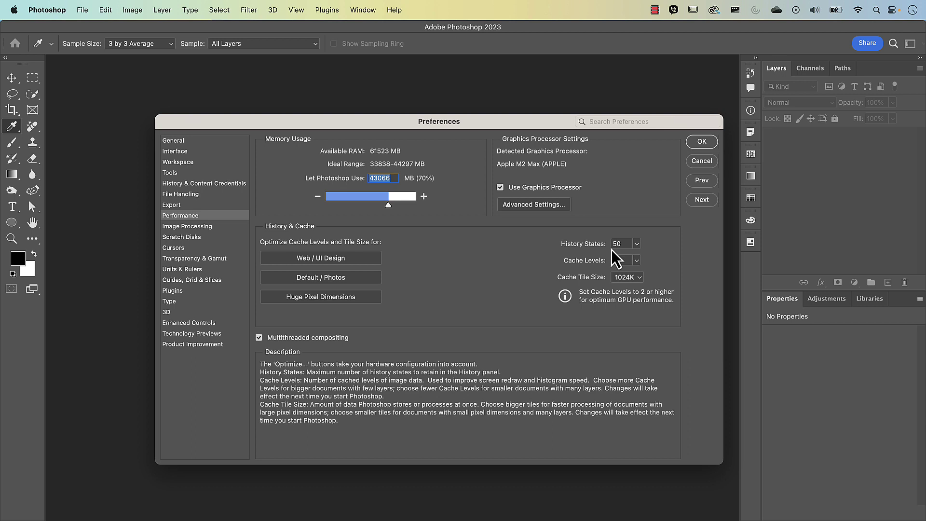
click(708, 141)
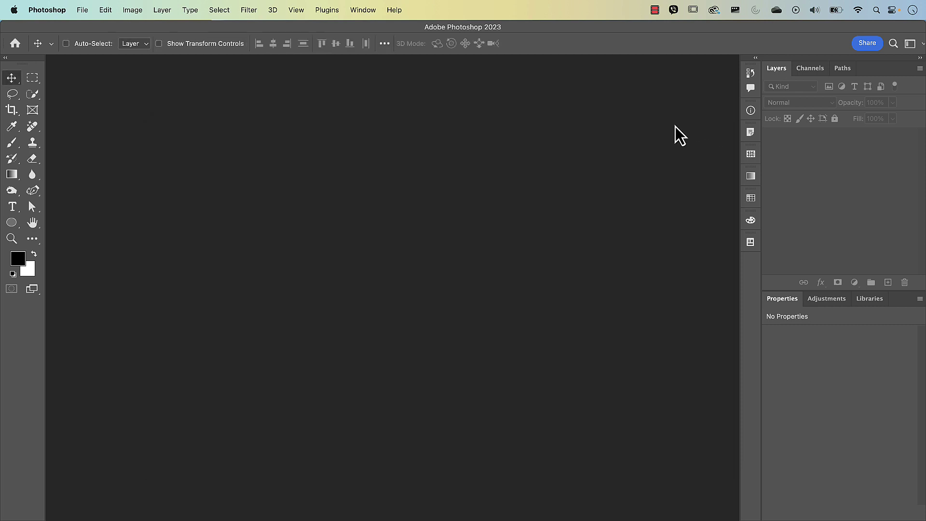
Set recovery information to save automatically every 10 minutes in the File Handling preferences.
click(61, 13)
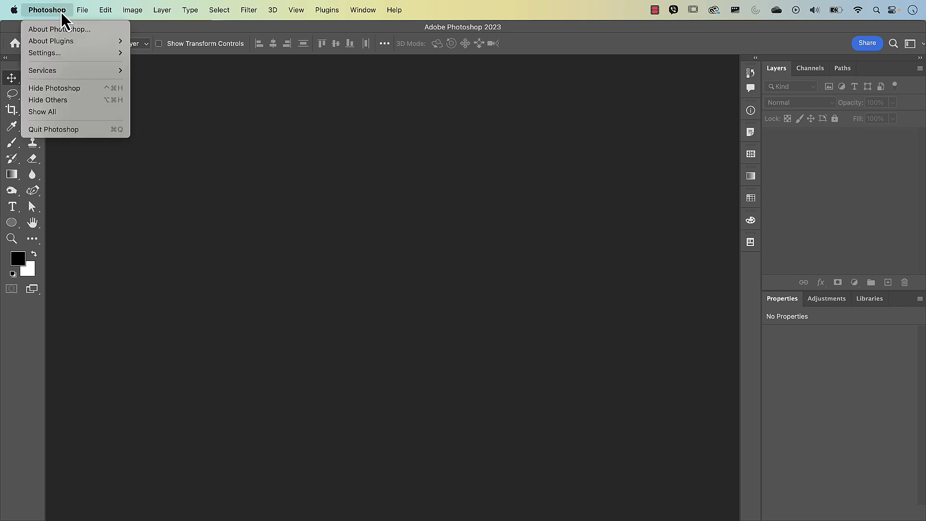
mouse_move(104, 10)
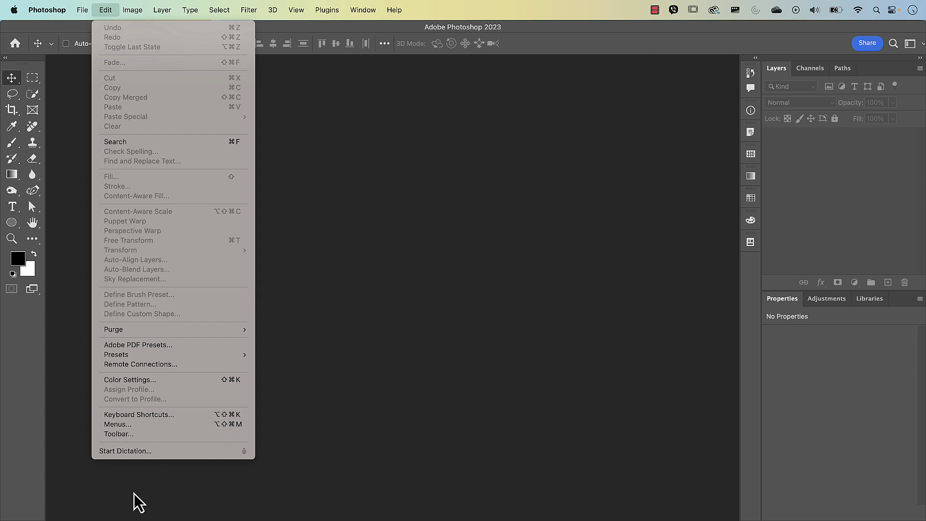
mouse_move(52, 10)
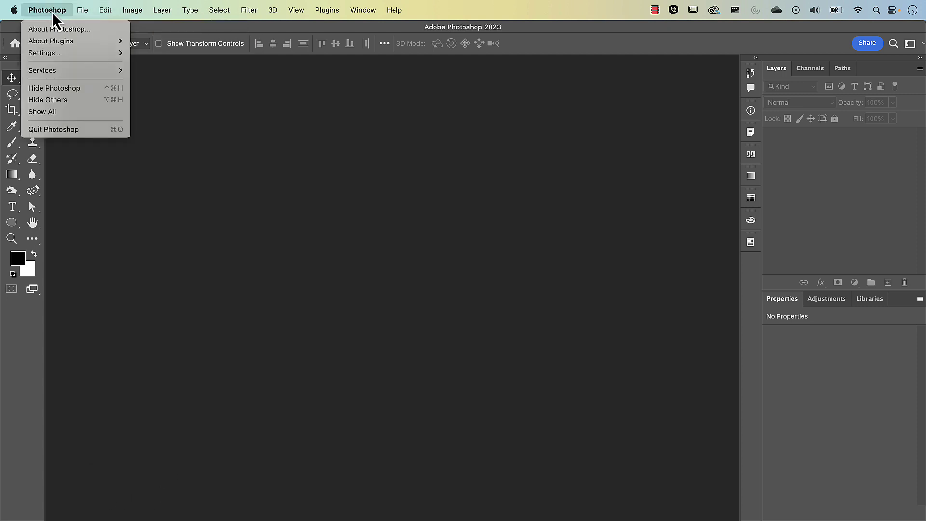
mouse_move(58, 53)
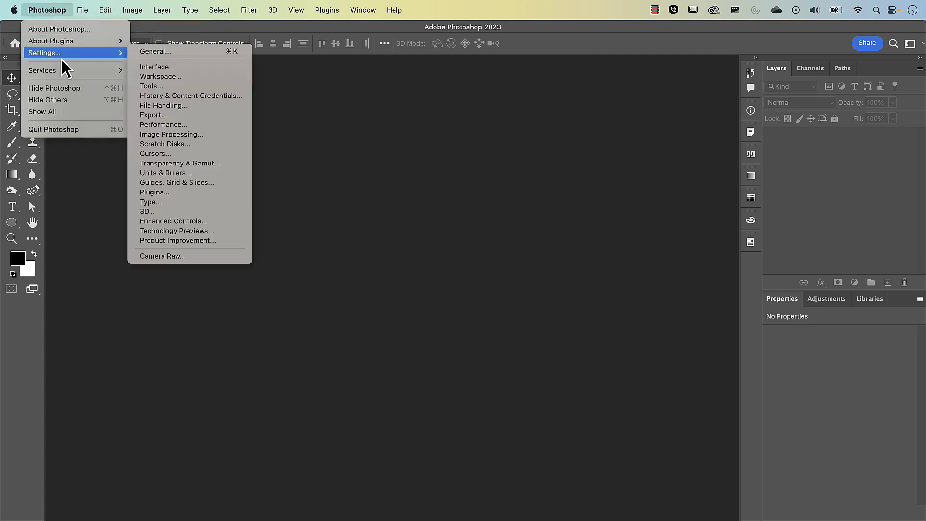
click(179, 111)
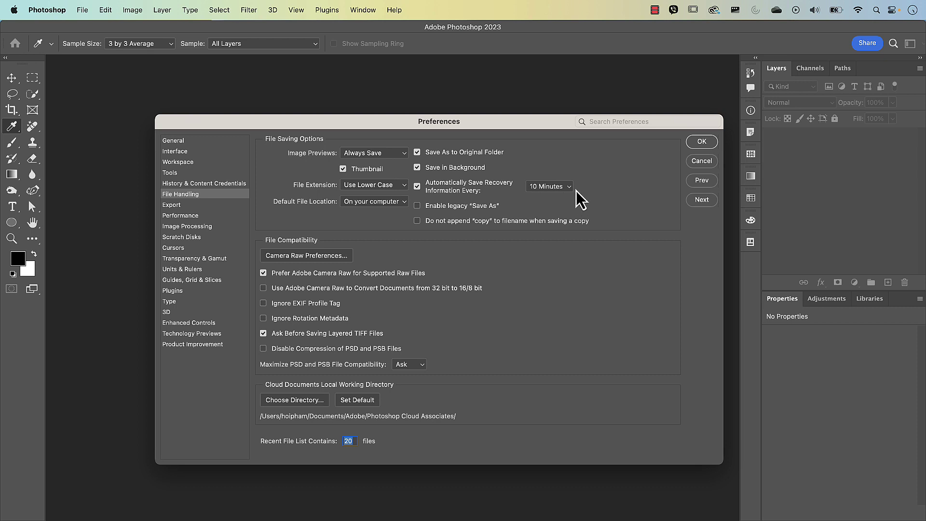
click(543, 188)
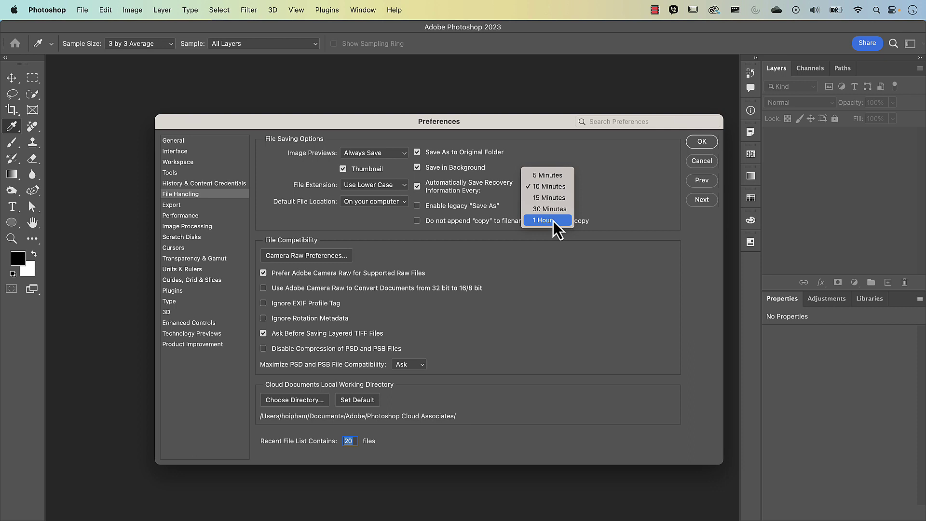
click(560, 187)
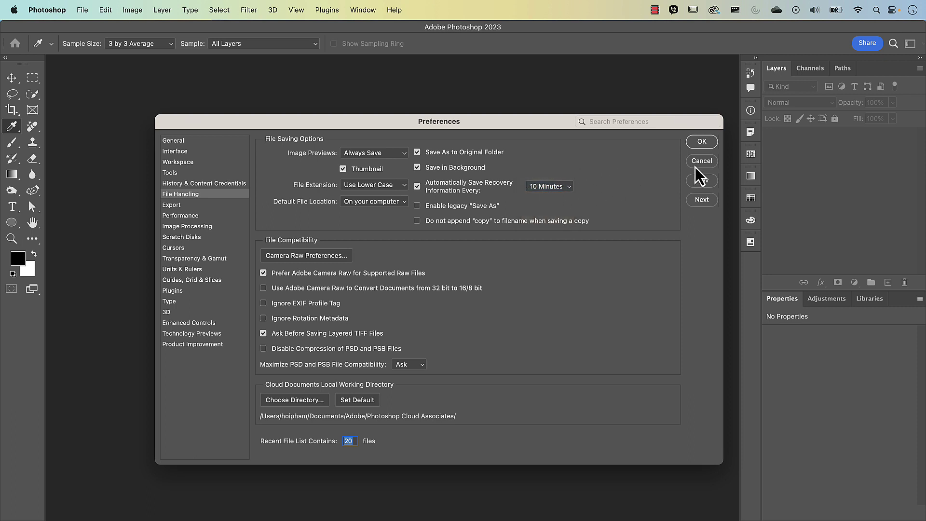
click(705, 144)
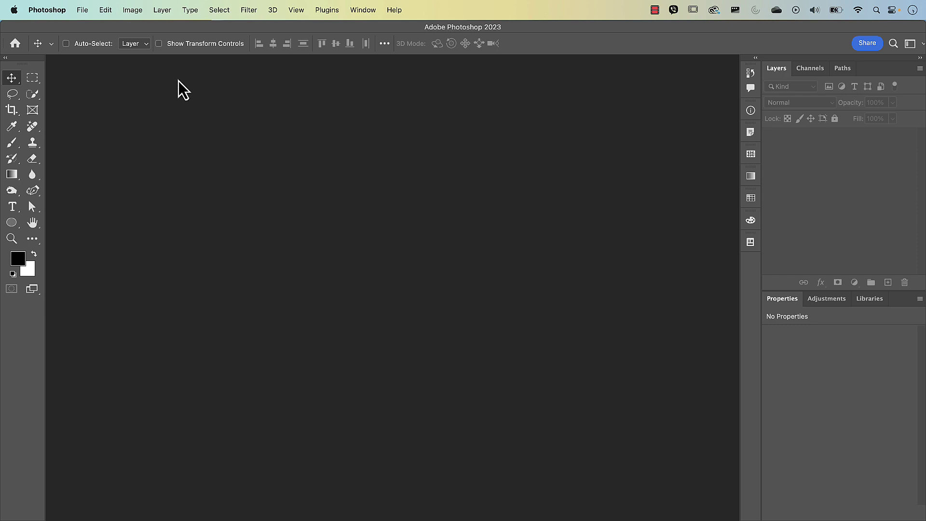
Create a new 1000 x 1000 px RGB document at 72 ppi with a white background and fit it to the screen.
click(82, 10)
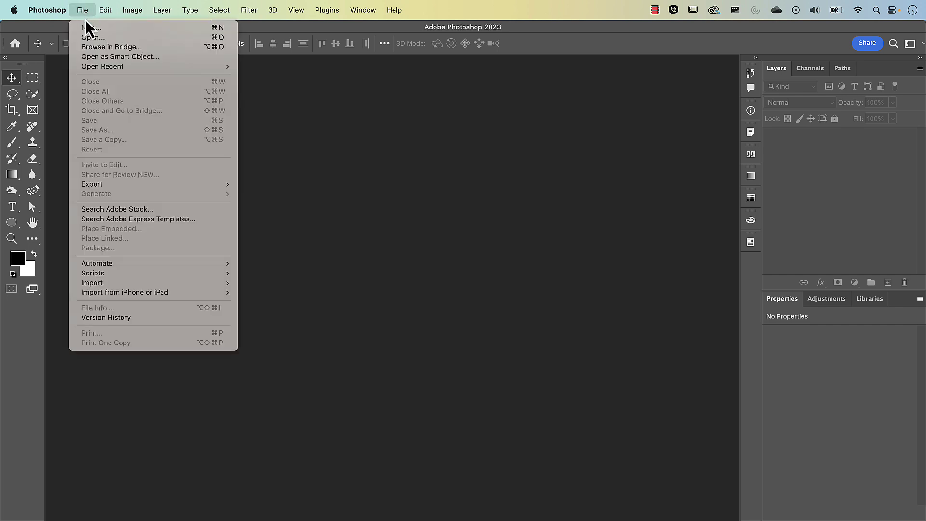
click(85, 27)
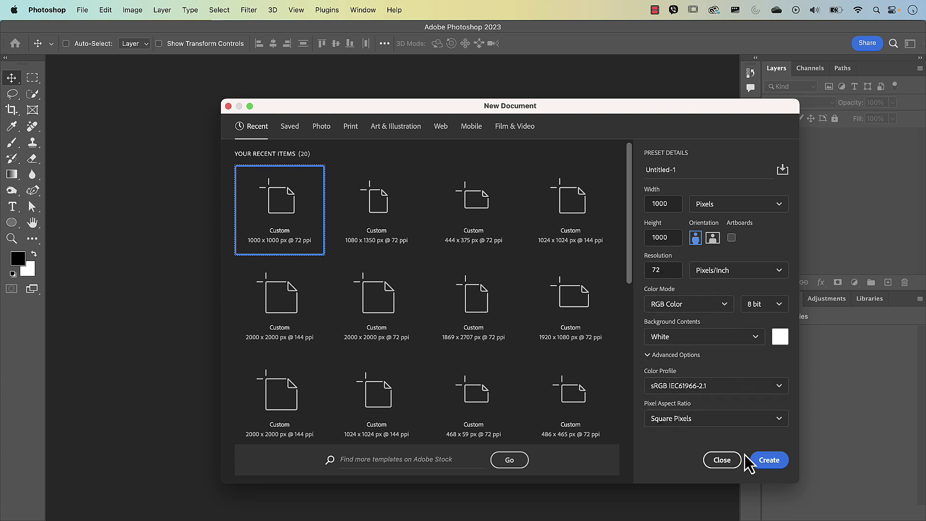
click(769, 461)
key(super+0)
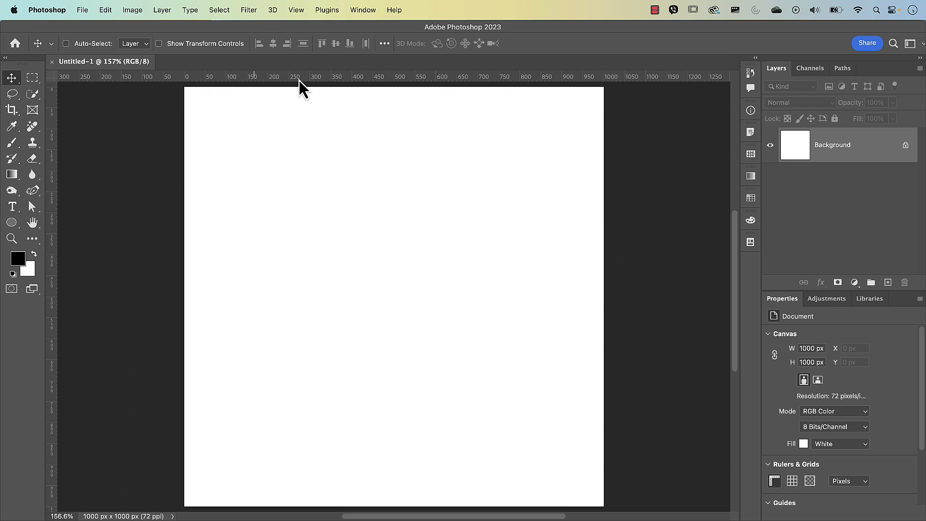
Hide the document's rulers and show them again.
key(super+r)
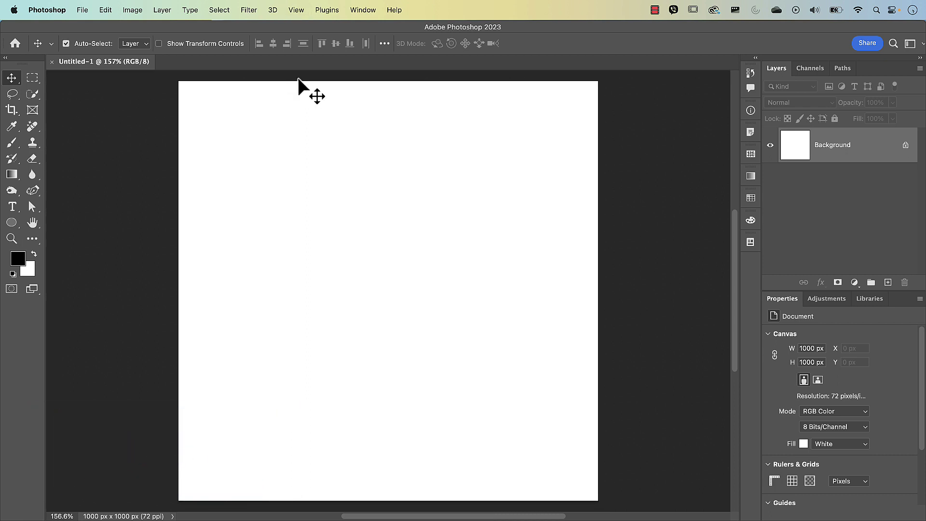
key(super+r)
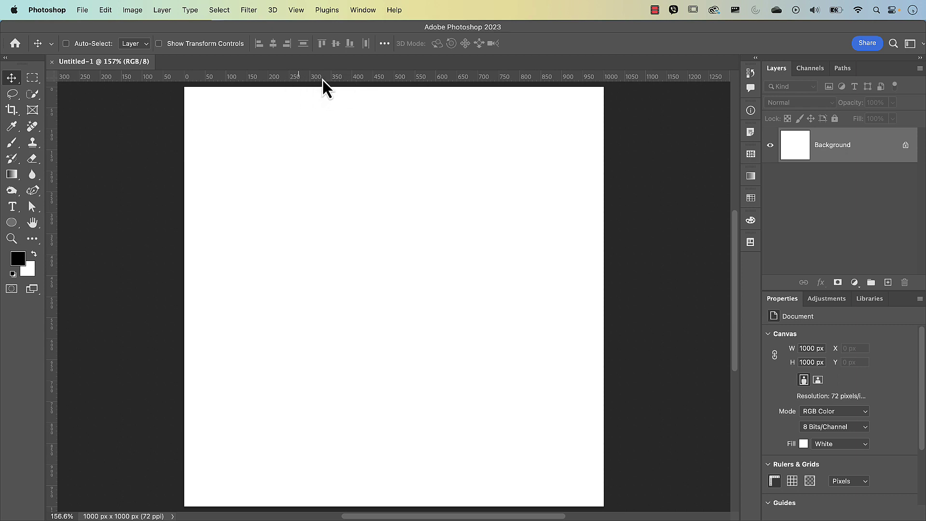
Add a horizontal and a vertical guide at 500 px so that they cross at the center of the canvas.
drag(322, 80, 309, 292)
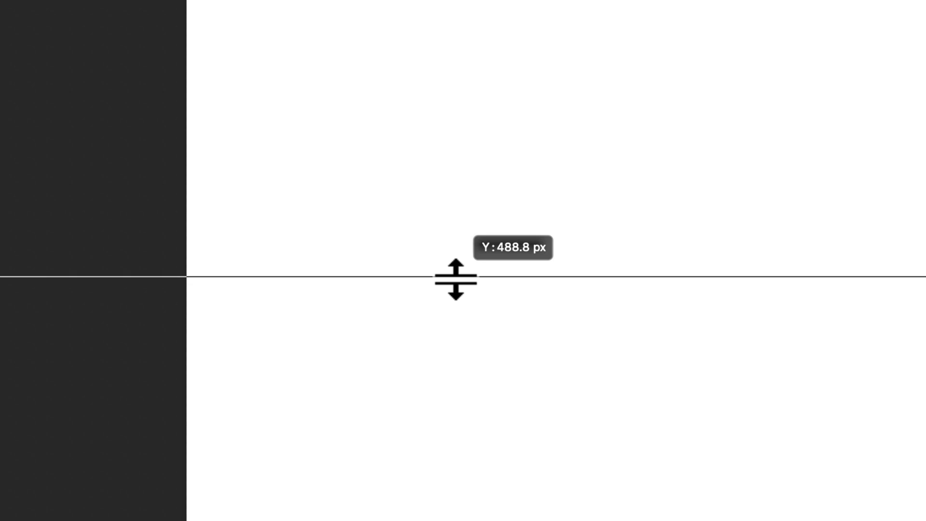
drag(456, 279, 414, 288)
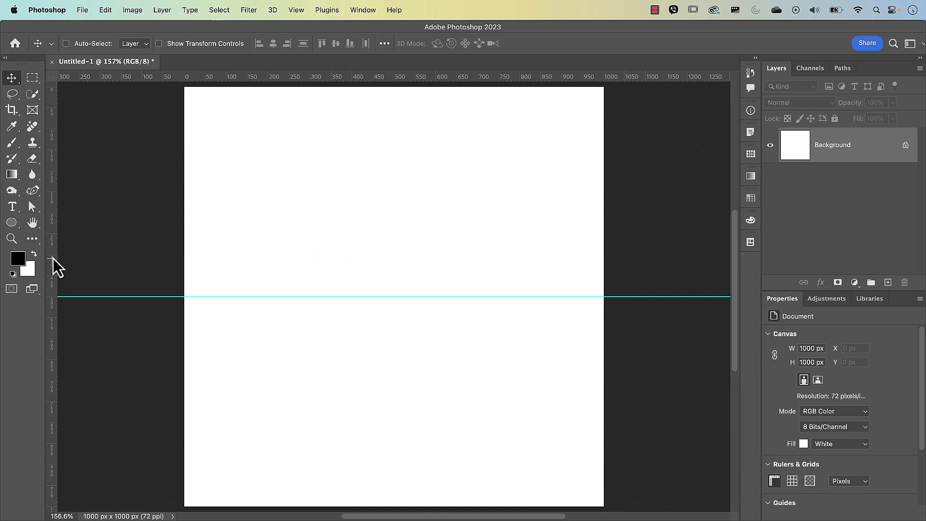
drag(55, 264, 394, 273)
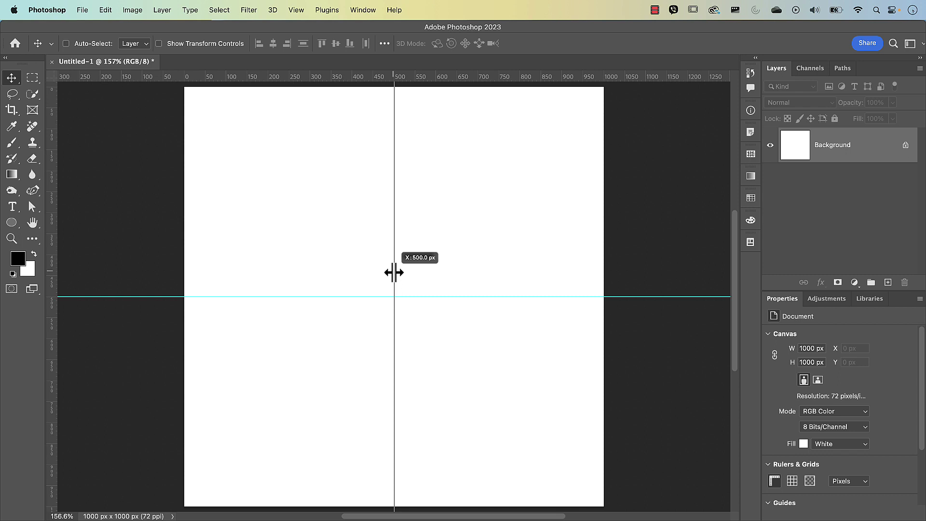
drag(395, 273, 394, 273)
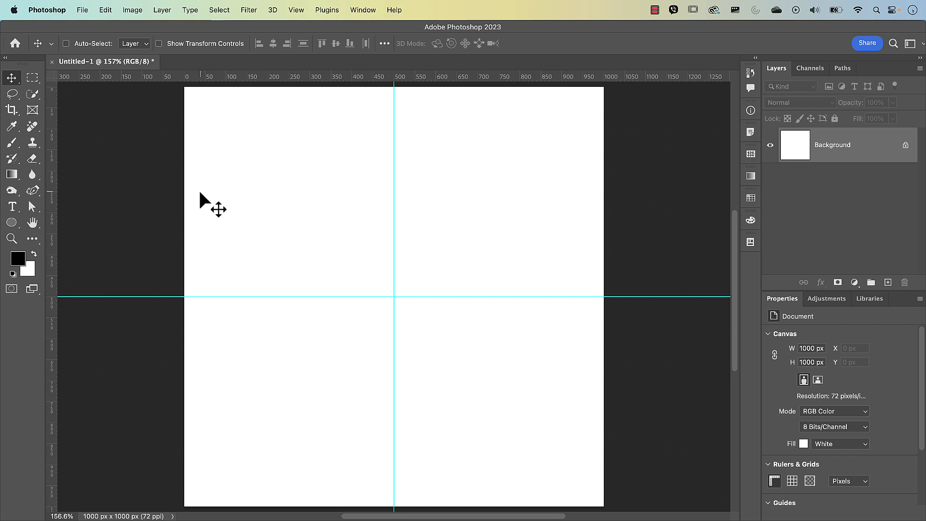
Draw a circle about 667 px wide with a 10 px black stroke and no fill, and center it on the guide intersection.
click(12, 222)
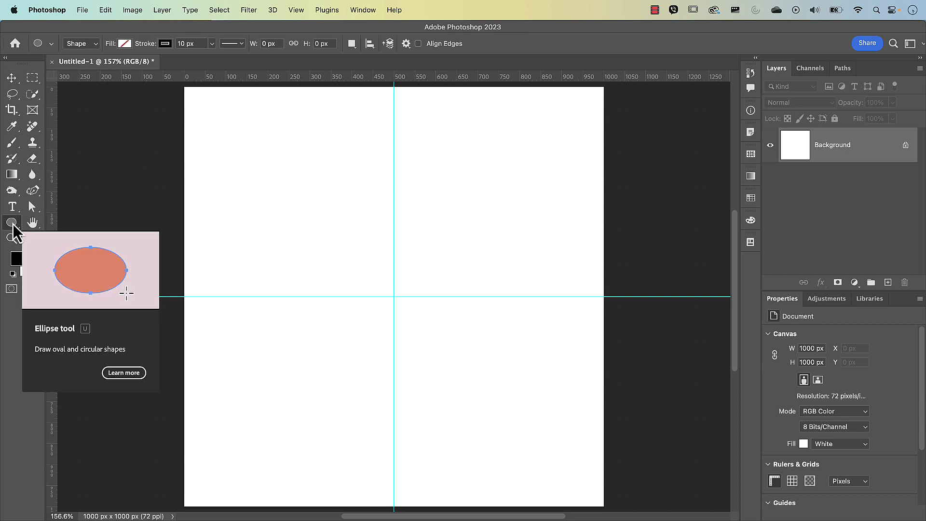
drag(264, 181, 552, 462)
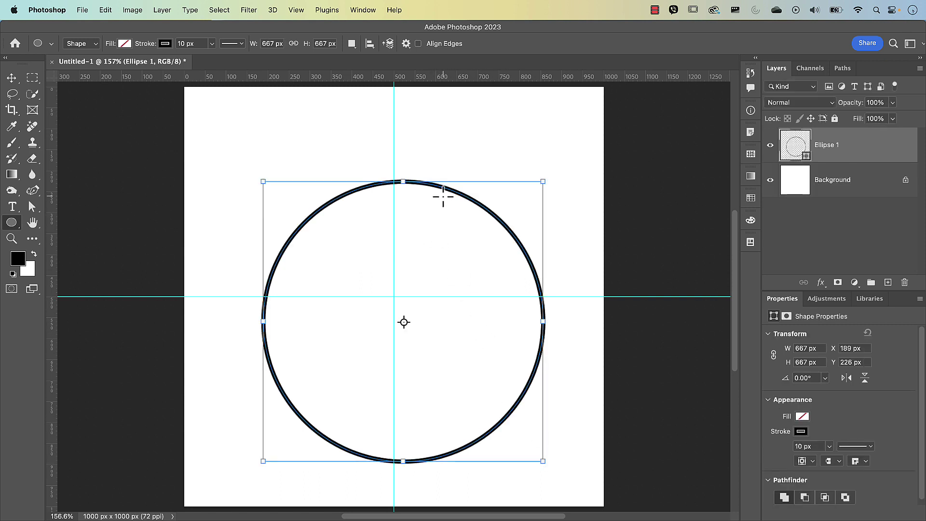
key(v)
drag(445, 189, 438, 164)
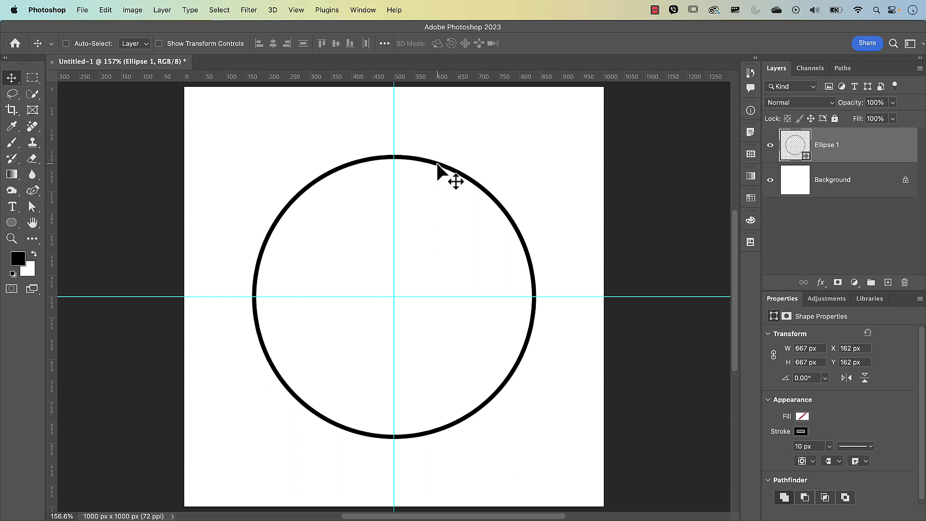
key(super+t)
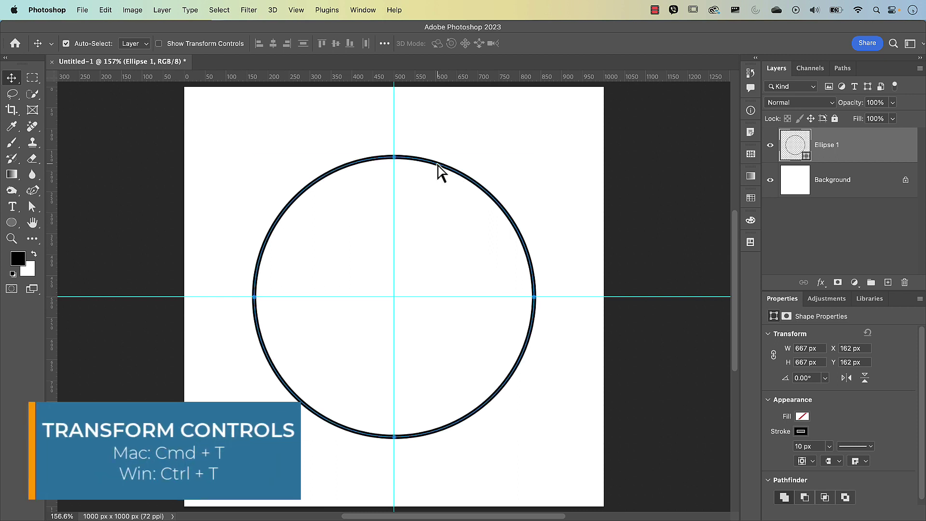
drag(436, 163, 438, 166)
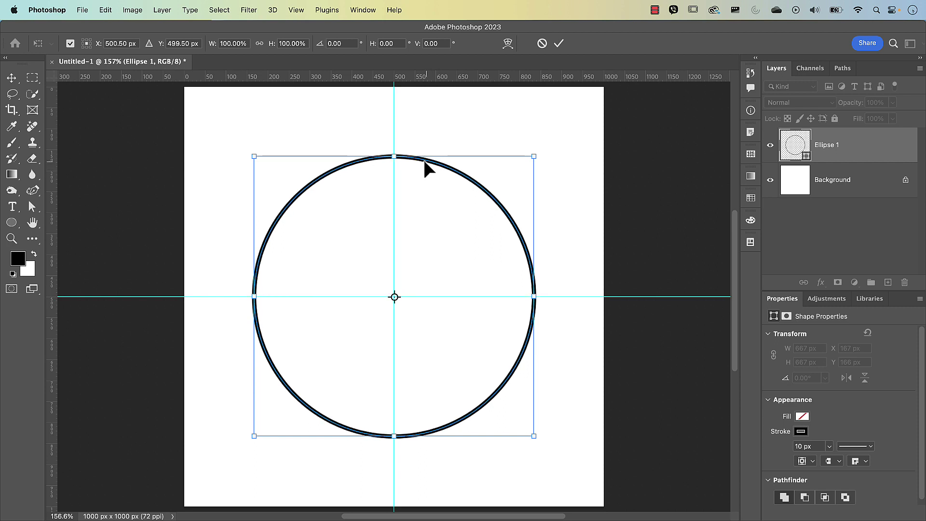
click(558, 44)
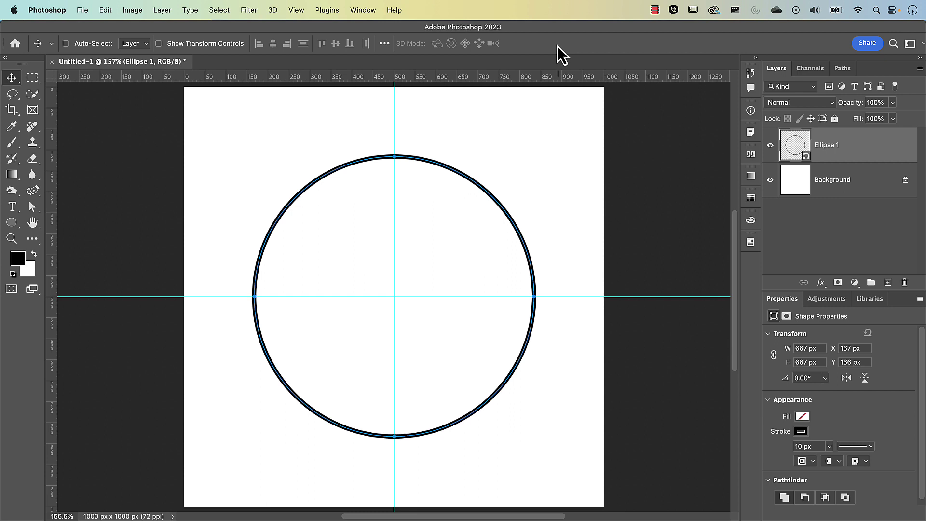
On a new layer, draw a circle about 50 px wide with a 5 px stroke and center it on the vertical guide above the large circle.
key(u)
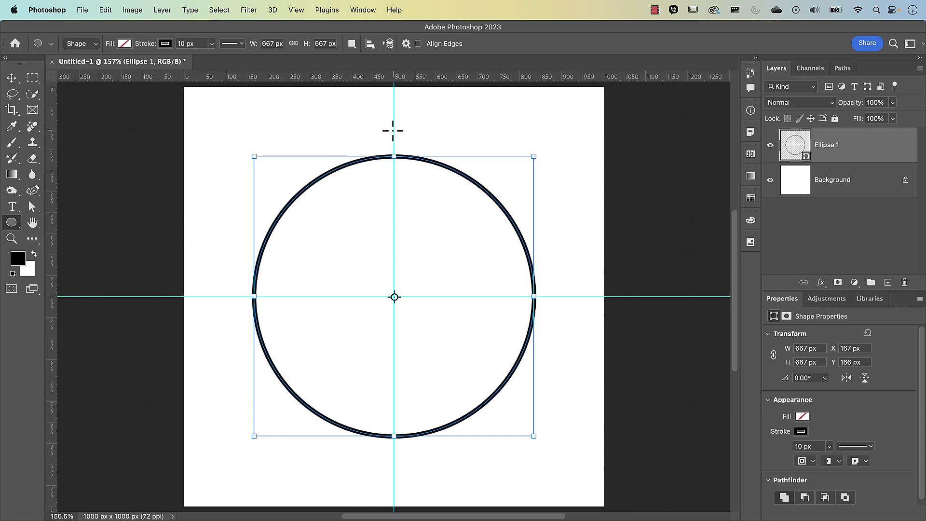
click(888, 282)
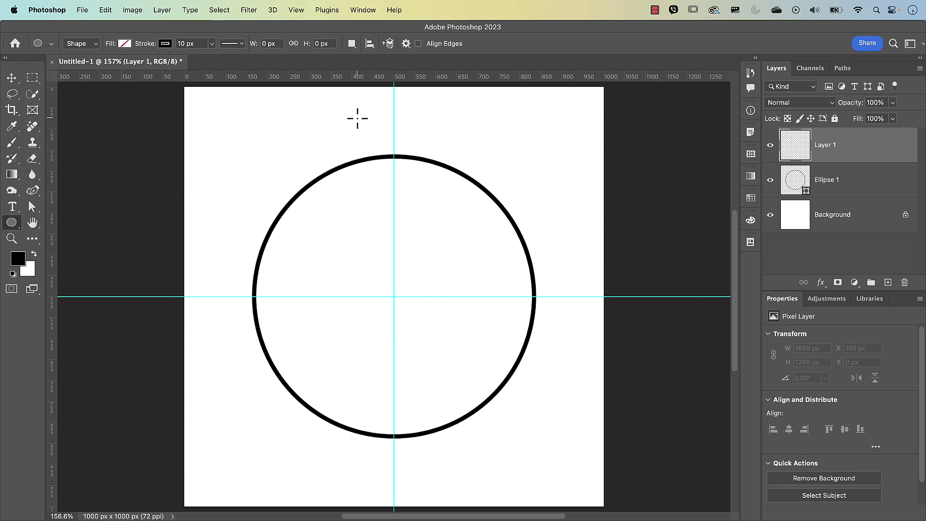
drag(357, 119, 380, 140)
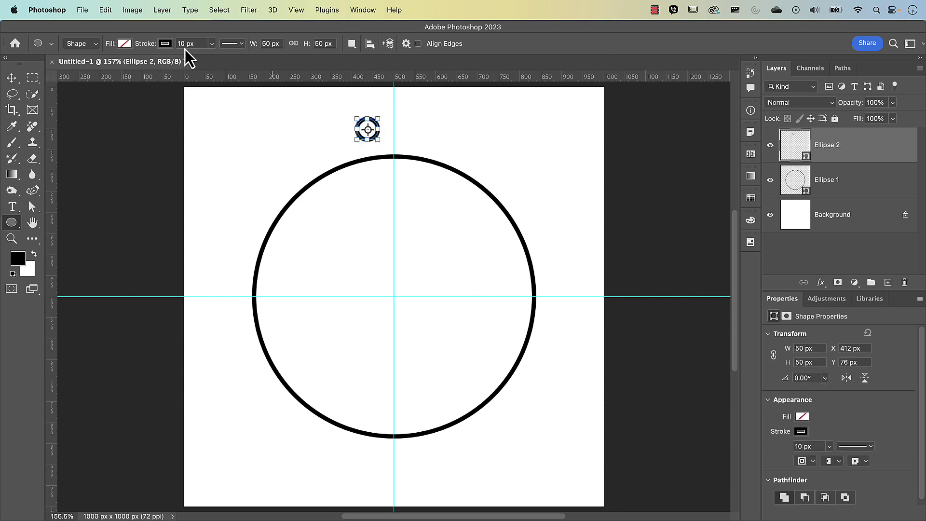
click(196, 44)
text(5)
key(Return)
click(12, 79)
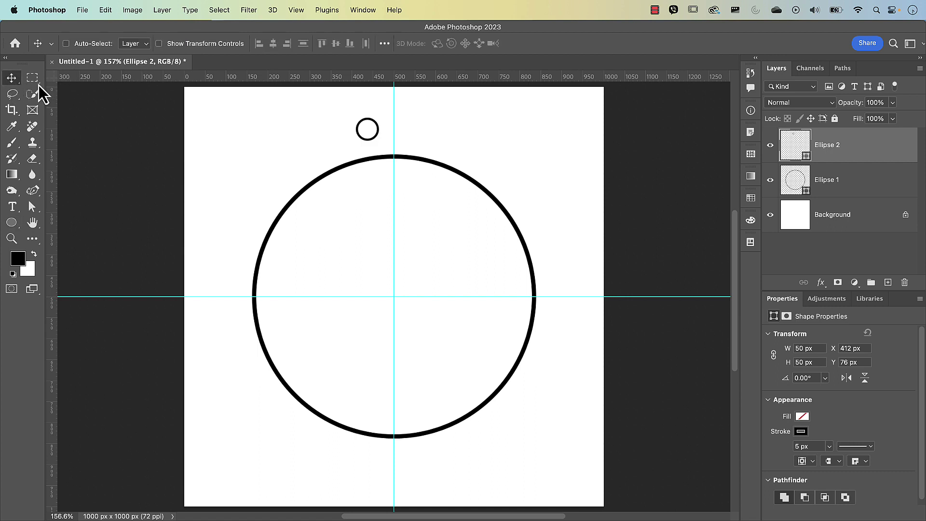
drag(375, 145, 397, 142)
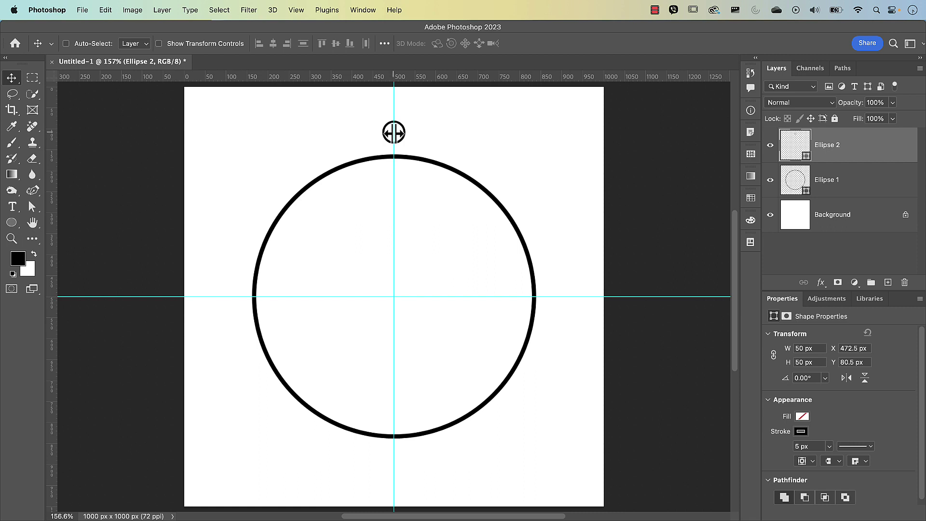
Free-transform the small circle and move its reference point to the guide intersection at 500 px, 500 px.
key(super+t)
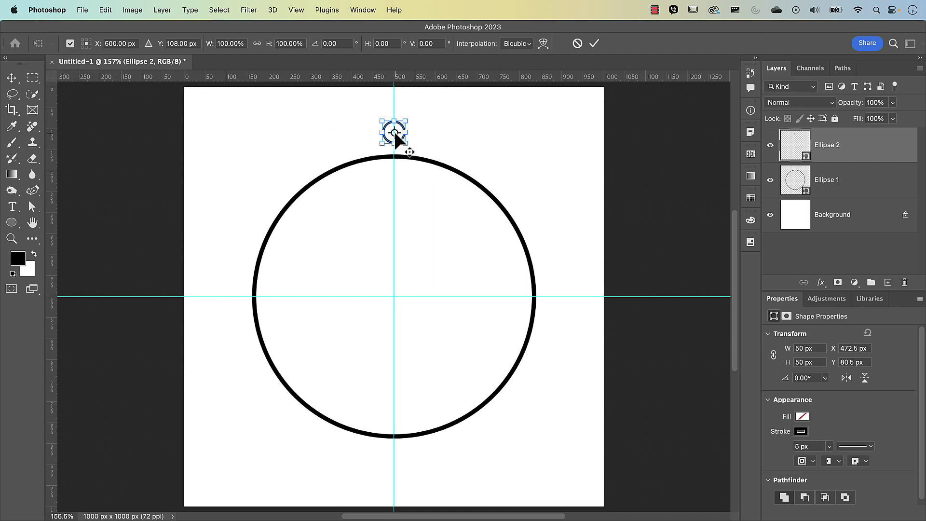
drag(395, 132, 394, 296)
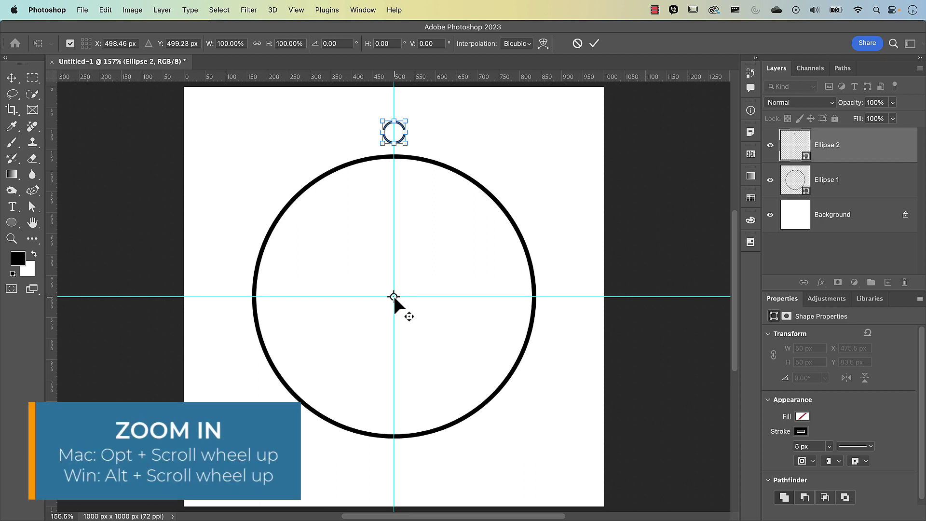
scroll(394, 297, up, 10)
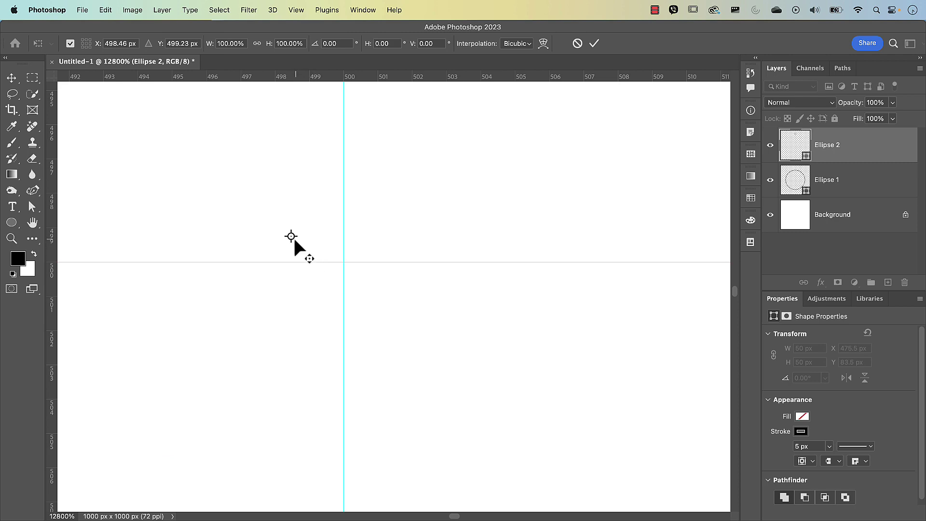
drag(291, 236, 343, 262)
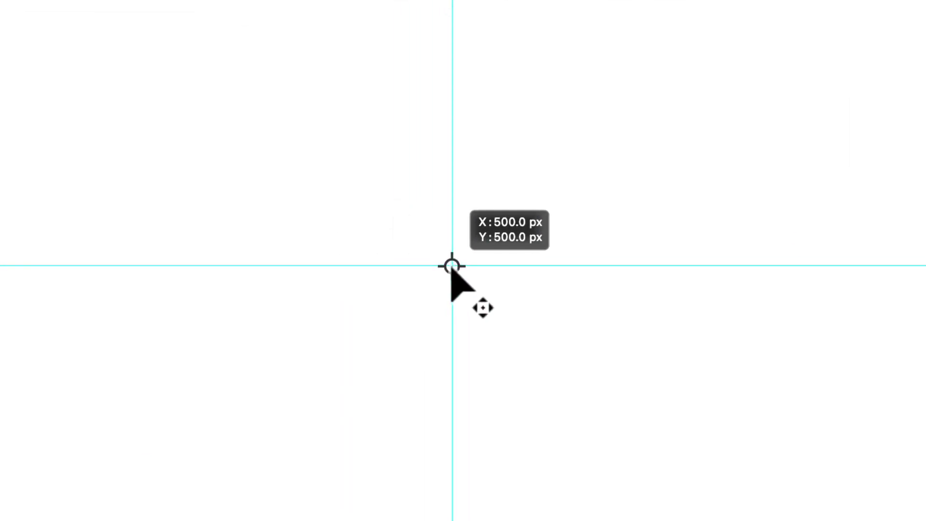
drag(452, 267, 452, 265)
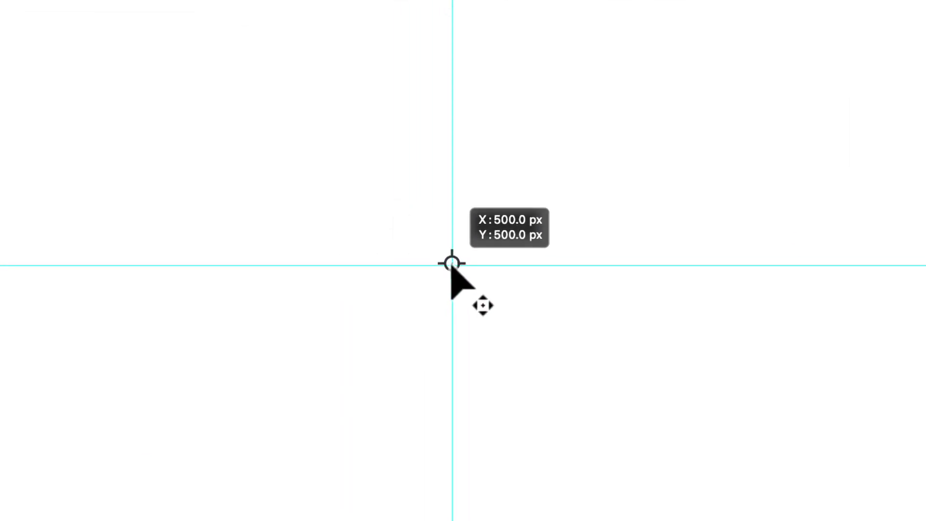
drag(452, 263, 452, 263)
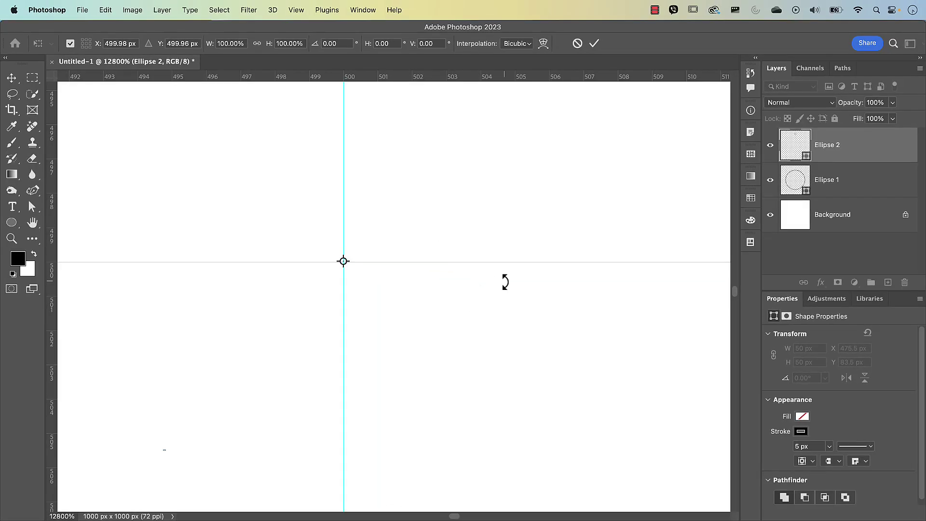
Rotate the small circle around the relocated reference point by 360/30 degrees and apply the transformation.
key(super+0)
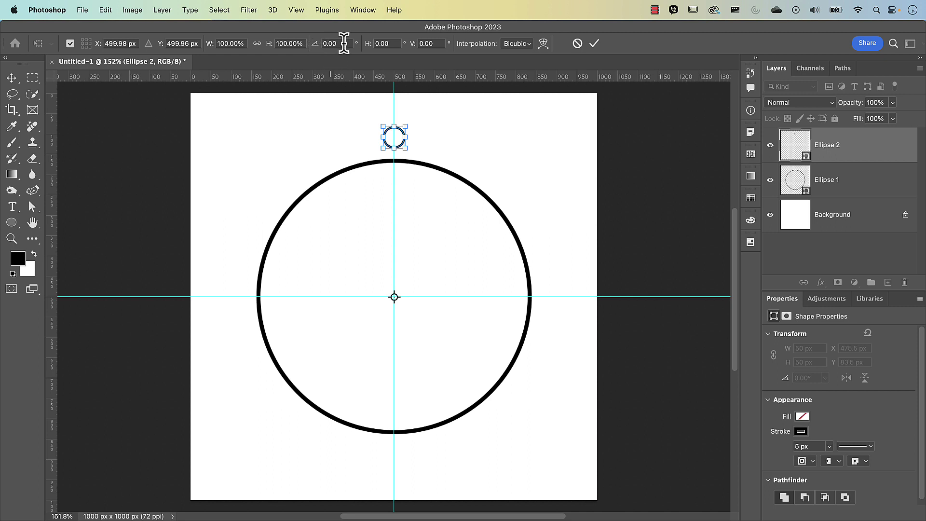
click(319, 44)
text(360/)
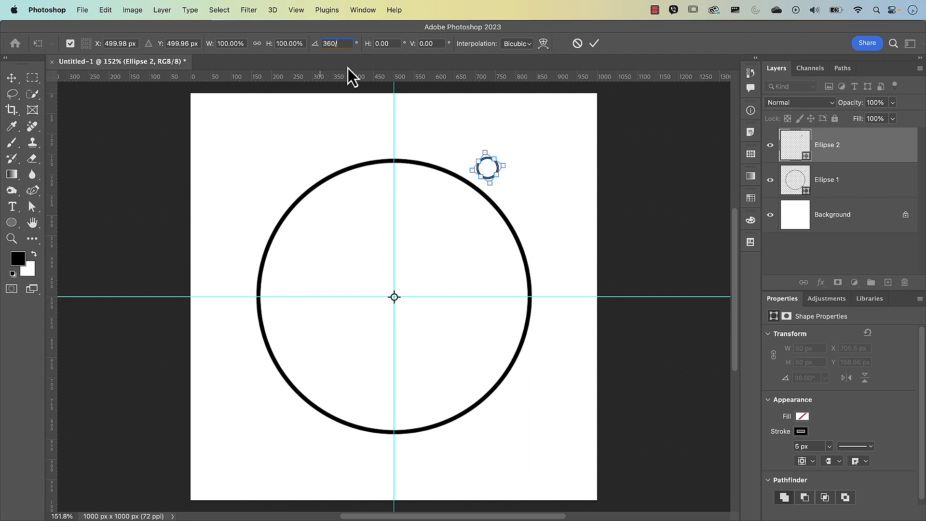
text(30)
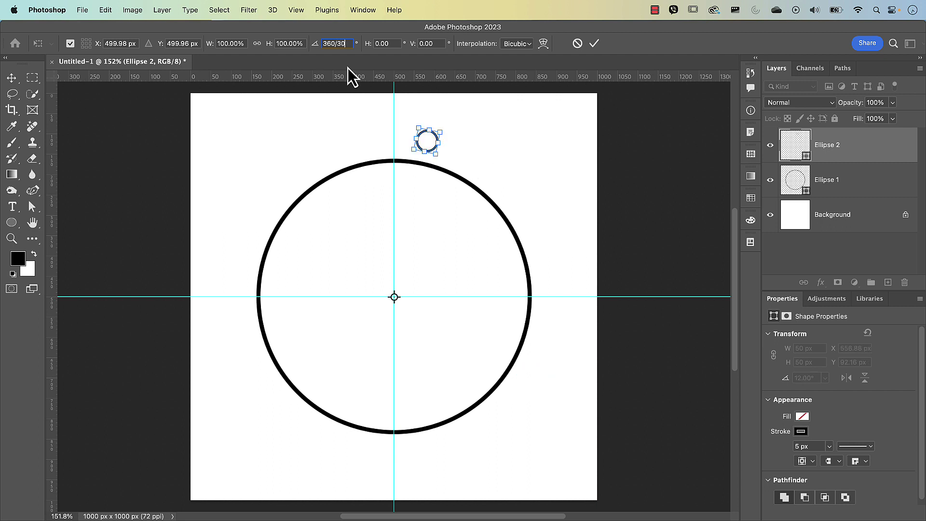
key(Return)
key(Return)
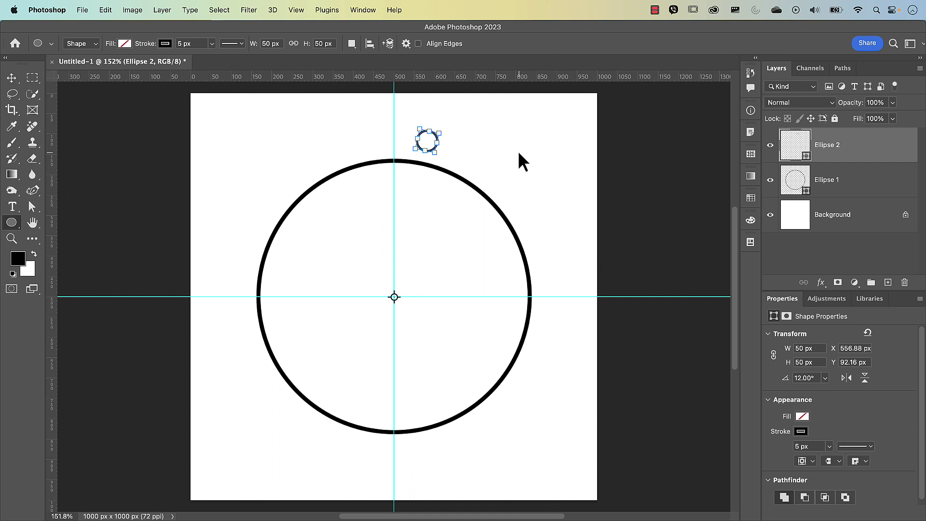
Repeat the rotation on successive copies of the small circle until they form a full ring around the large circle.
key(super+alt+shift+t)
key(super+alt+shift+t)
key(super+alt+shift+t)
key(super+alt+shift+t)
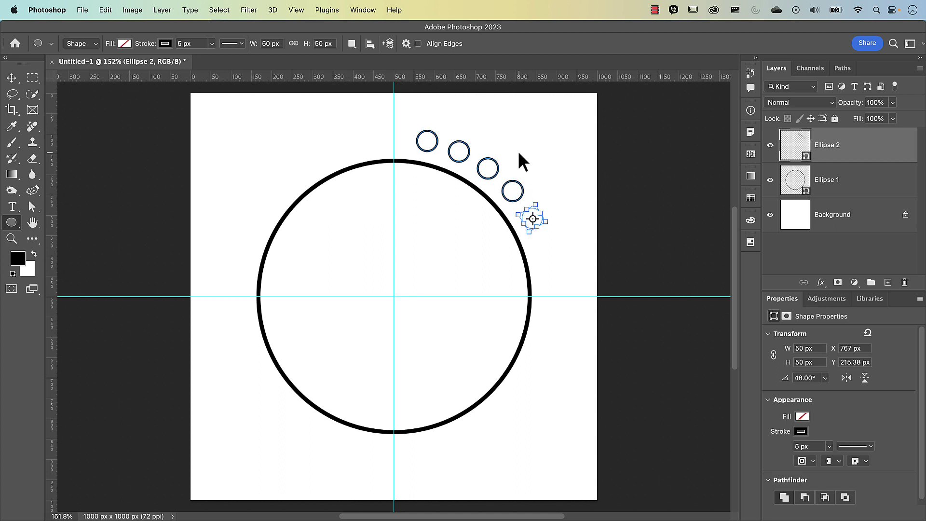
key(super+alt+shift+t)
key(super+alt+shift+t)
key(super+alt+shift+t)
key(super+alt+shift+t)
key(super+alt+shift+t)
key(super+alt+shift+t)
key(super+alt+shift+t)
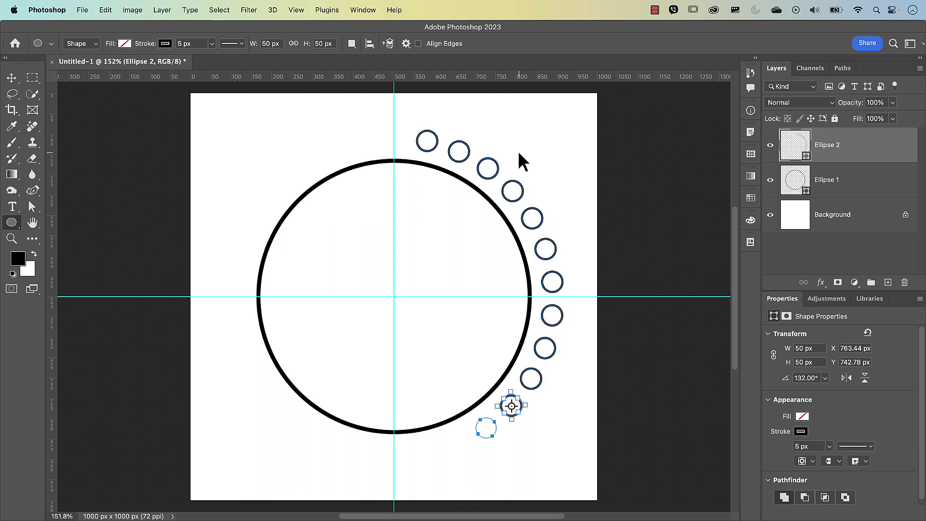
key(super+alt+shift+t)
key(super+alt+shift+t)
key(super+alt+shift+t)
key(super+alt+shift+t)
key(super+alt+shift+t)
key(super+alt+shift+t)
key(super+alt+shift+t)
key(super+alt+shift+t)
key(super+alt+shift+t)
key(super+alt+shift+t)
key(super+alt+shift+t)
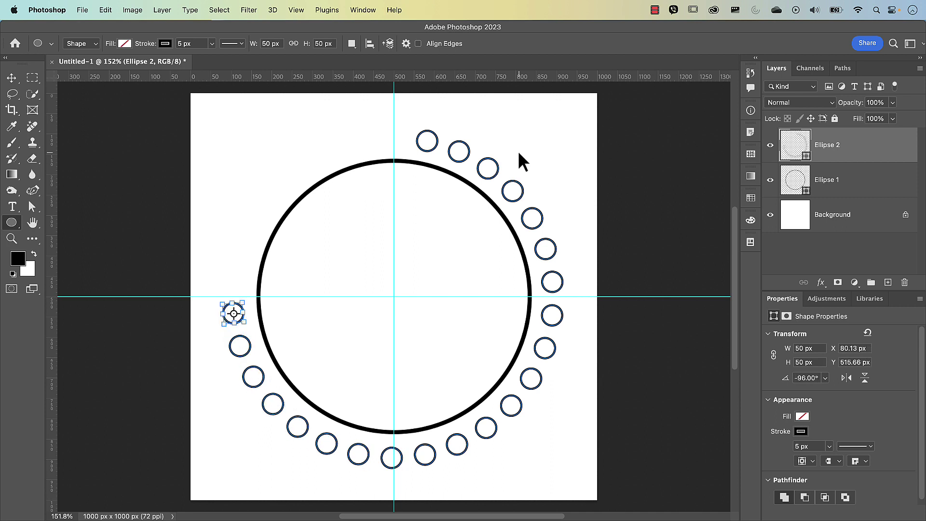
key(super+alt+shift+t)
key(super+alt+shift+t)
key(super+alt+shift+t)
key(super+alt+shift+t)
key(super+alt+shift+t)
key(super+alt+shift+t)
key(super+alt+shift+t)
key(super+alt+shift+t)
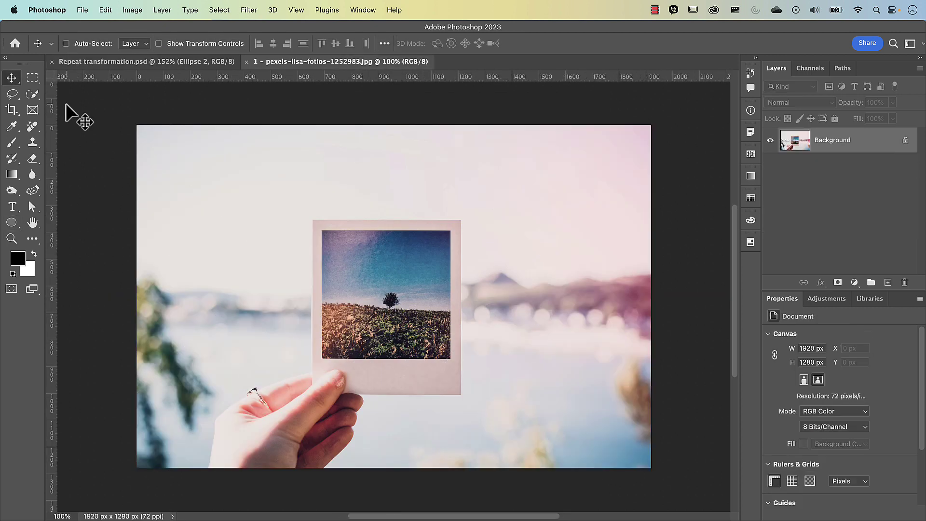
Select the hand and instant photo with the Lasso tool, tracing the hand freehand and the photo's edges with straight segments.
click(13, 94)
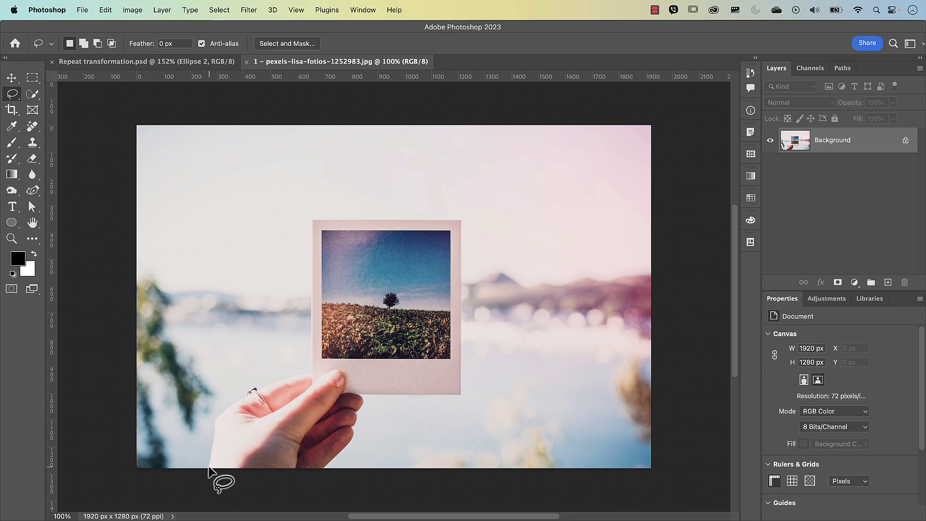
mouse_move(207, 471)
mouse_down()
mouse_move(217, 417)
mouse_move(252, 387)
mouse_move(310, 373)
mouse_up()
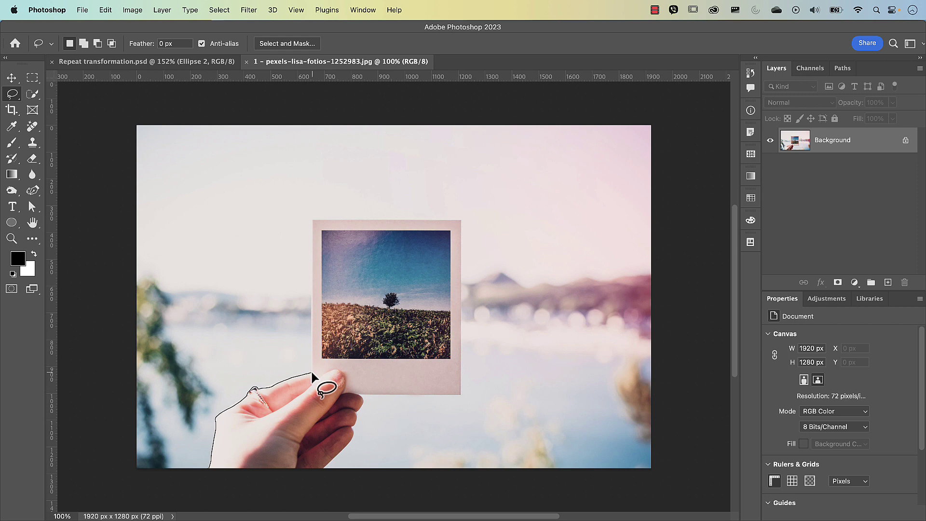
drag(312, 372, 314, 370)
key(alt)
click(313, 220)
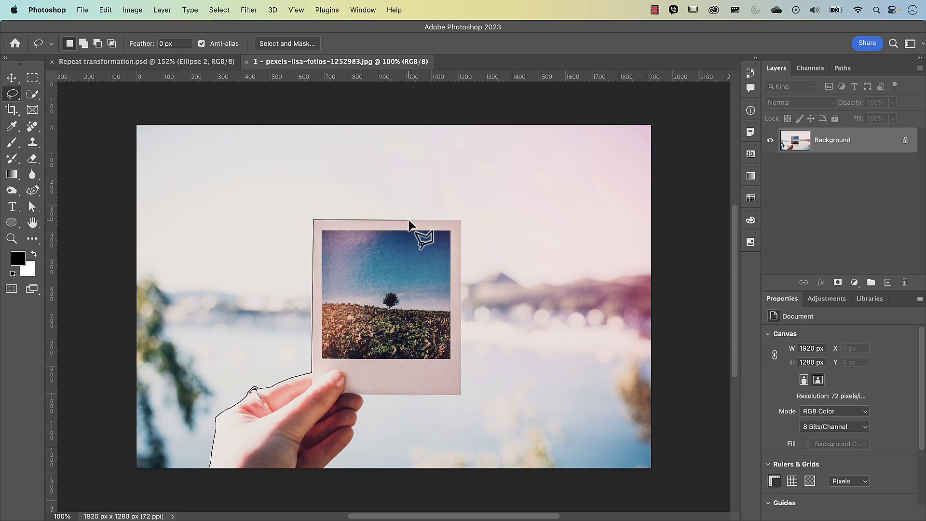
click(461, 221)
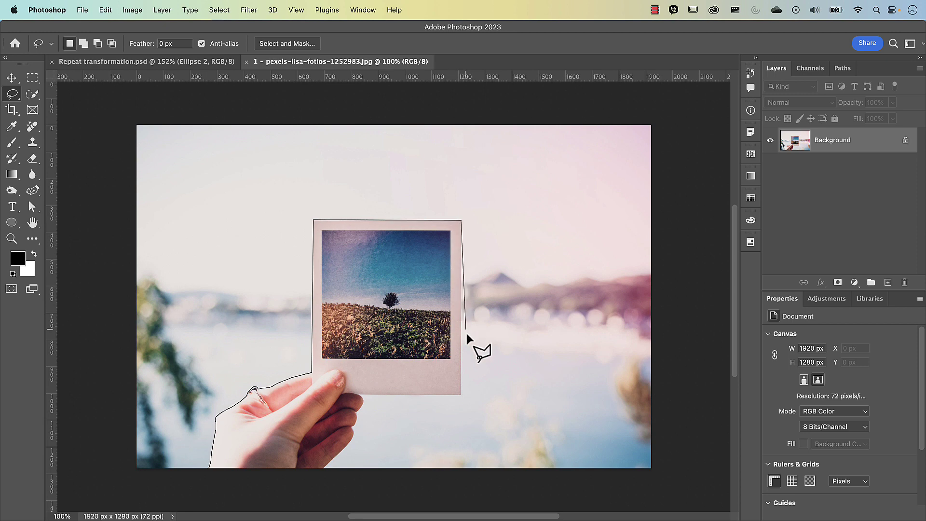
click(460, 394)
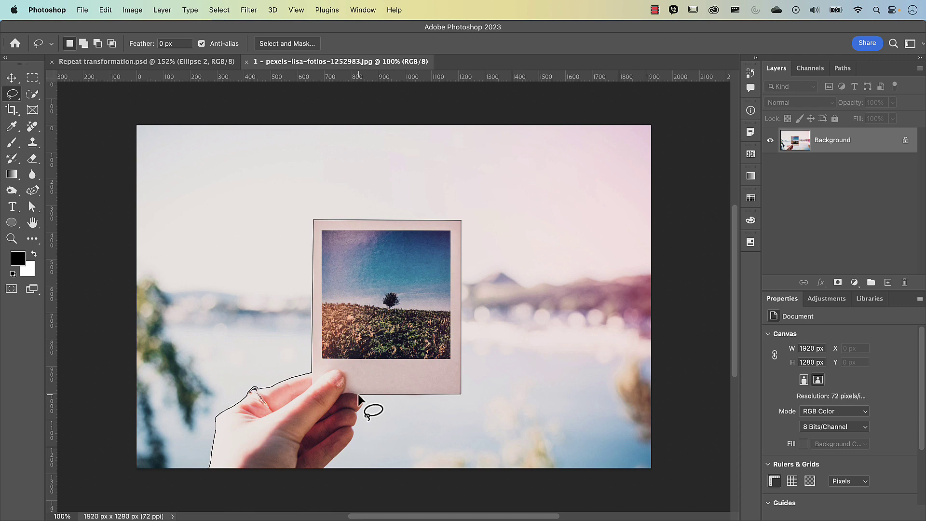
mouse_move(358, 394)
mouse_down()
mouse_move(354, 438)
mouse_move(318, 472)
mouse_up()
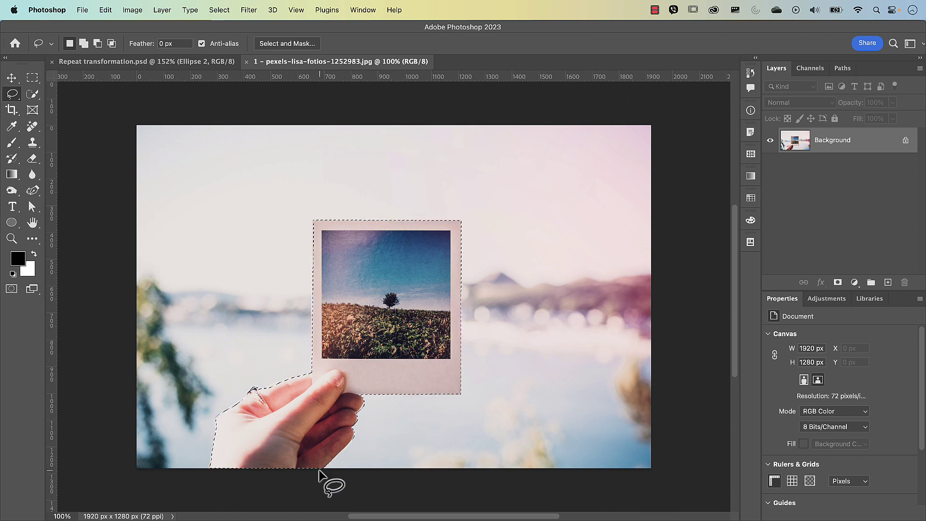
Mask the photo with the active selection and add a solid color fill layer in pink e07d7d beneath it.
click(838, 284)
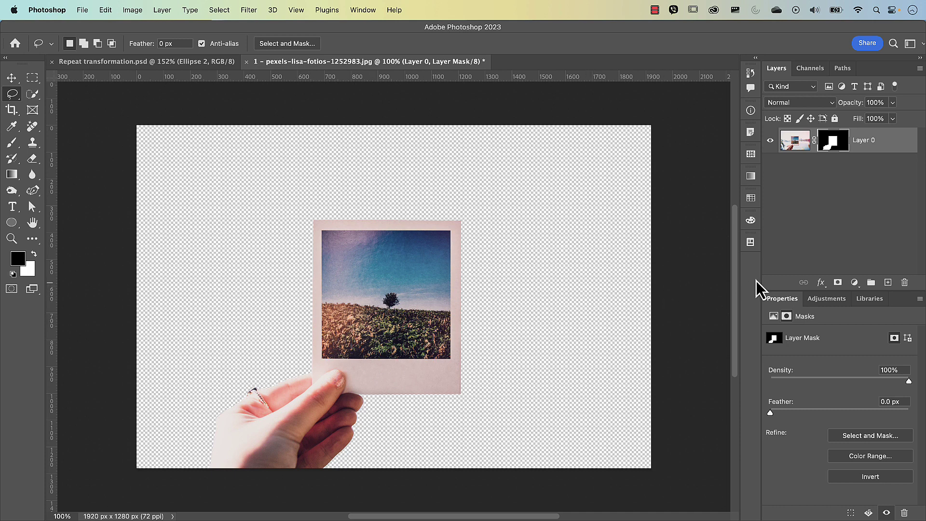
click(856, 286)
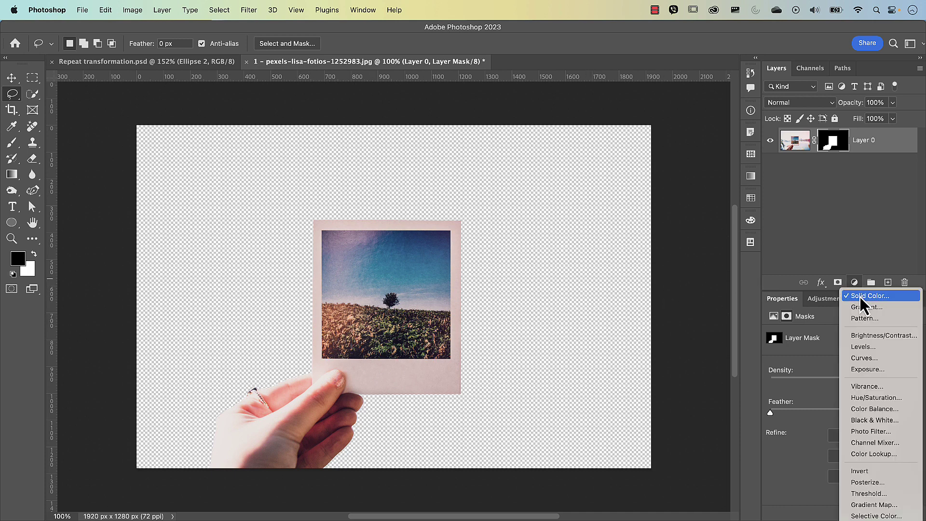
click(861, 296)
drag(437, 210, 395, 205)
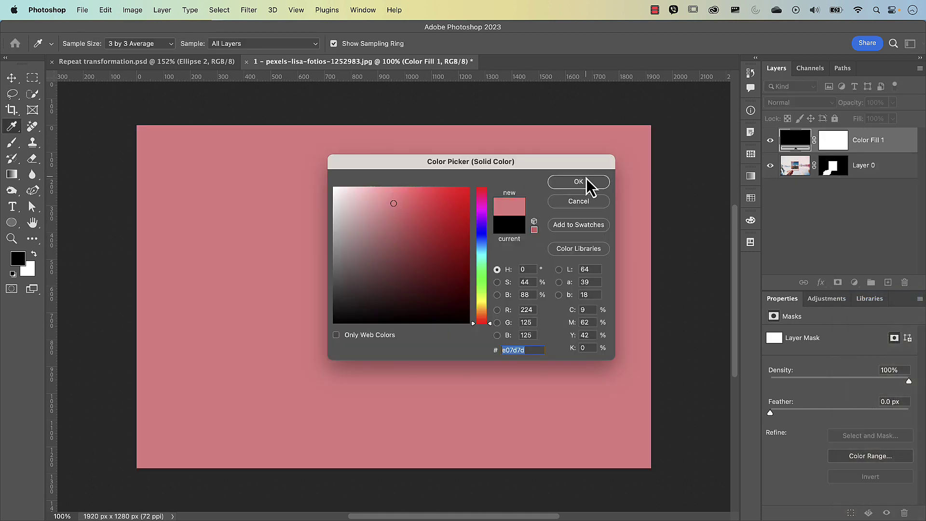
click(579, 181)
drag(793, 155, 796, 207)
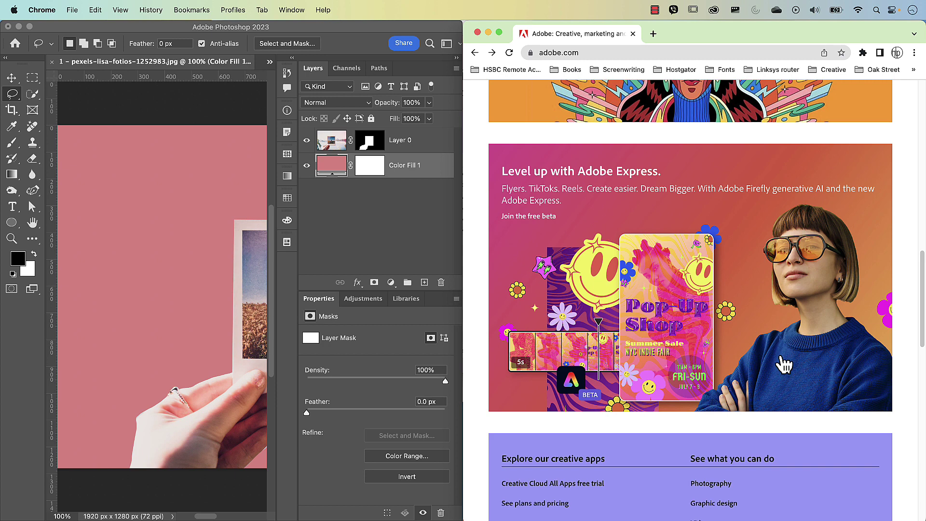
Sample colors with the Eyedropper from the canvas and the adobe.com page, ending with the woman's blue sweater as foreground color.
click(143, 109)
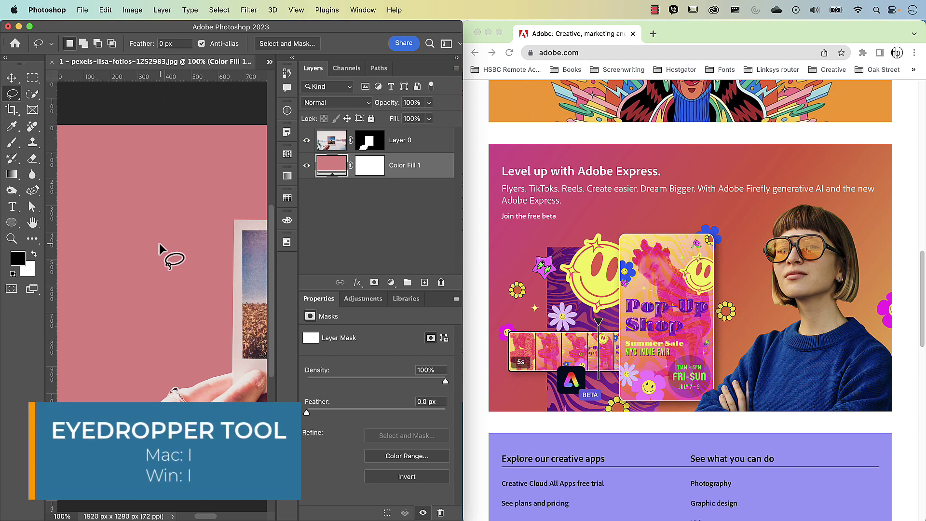
key(i)
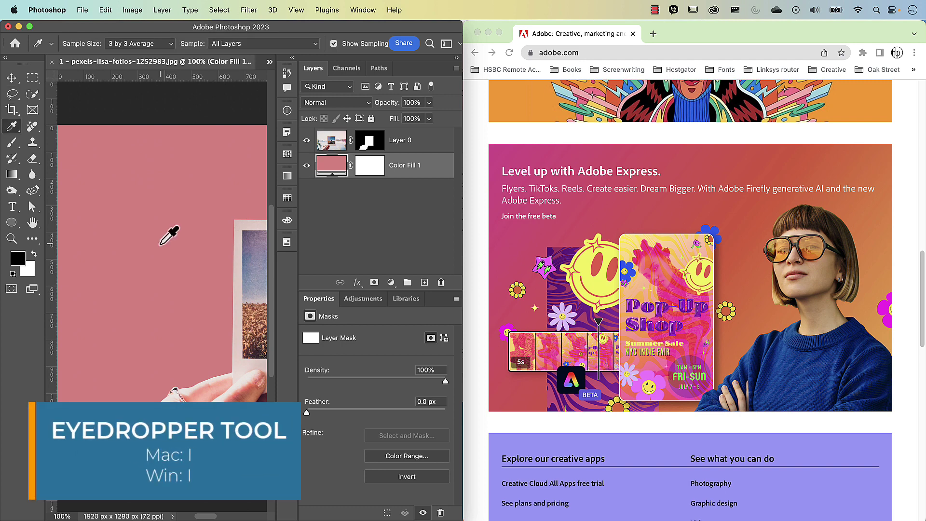
click(133, 253)
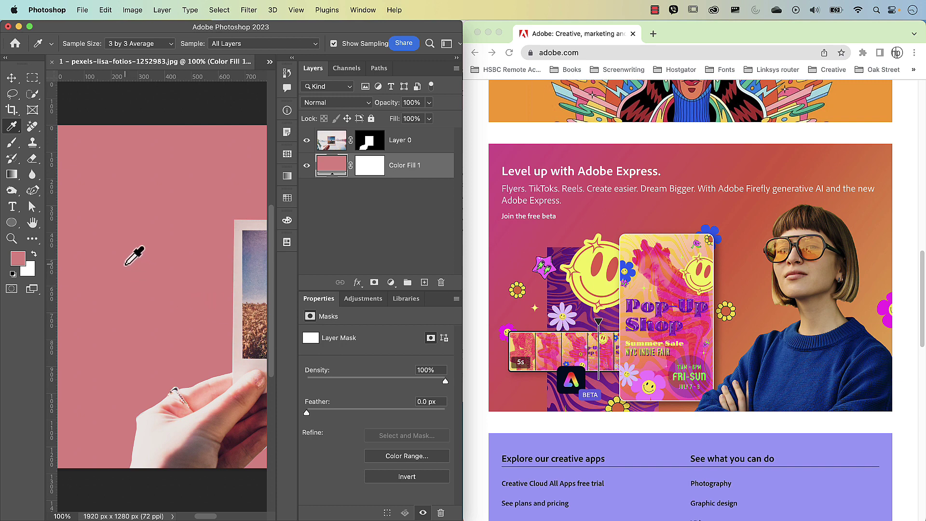
drag(127, 264, 772, 302)
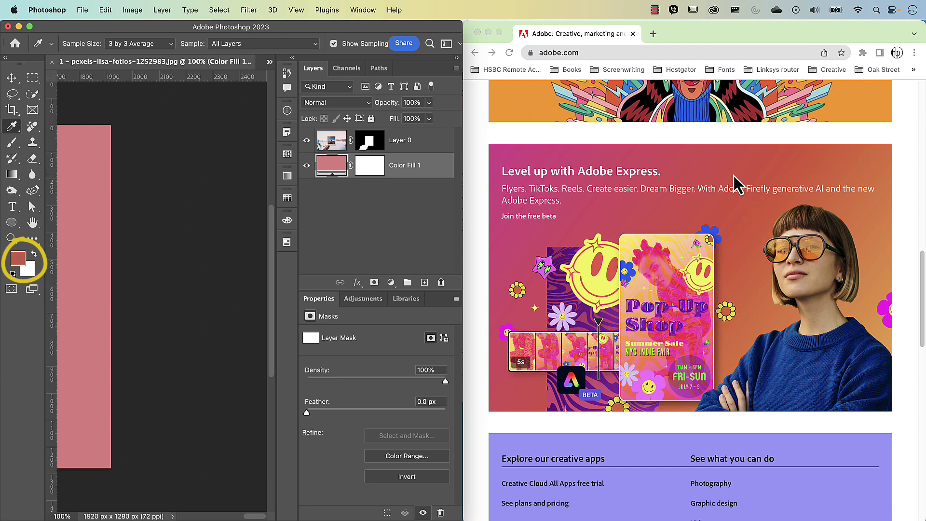
drag(573, 152, 778, 365)
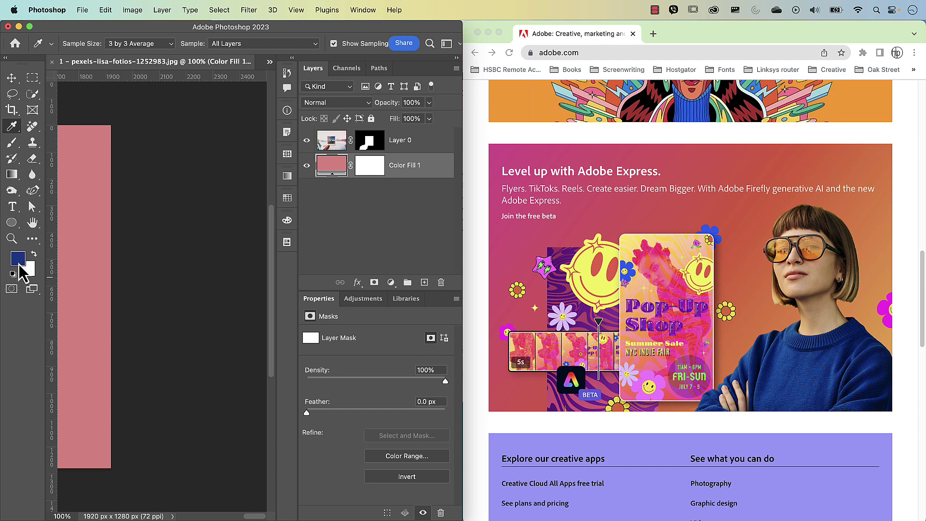
Enlarge the window to full width, fill the background color layer with the sampled blue, and inspect the foreground color's values.
double_click(329, 30)
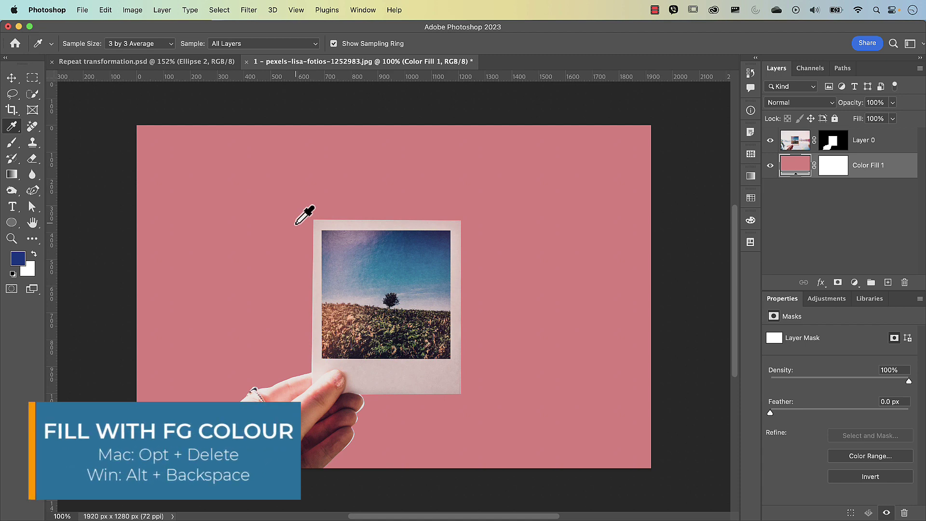
key(alt+BackSpace)
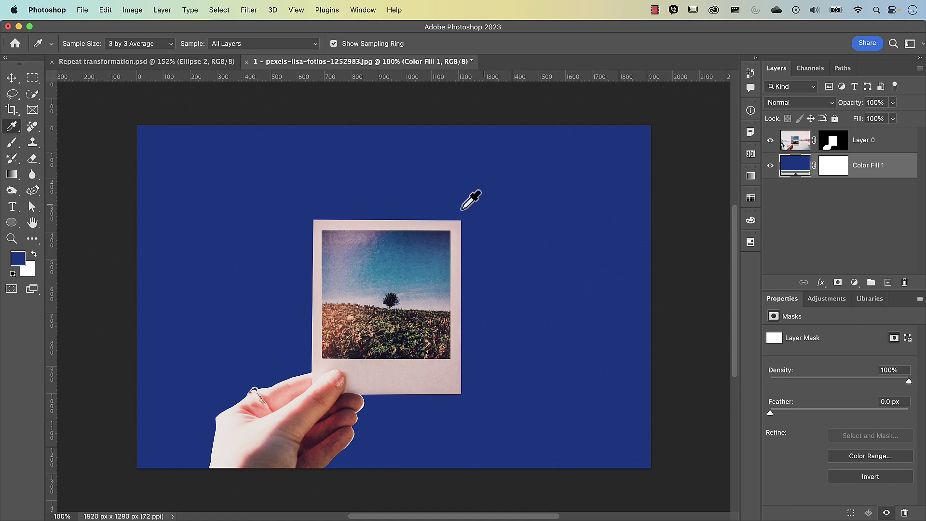
click(18, 261)
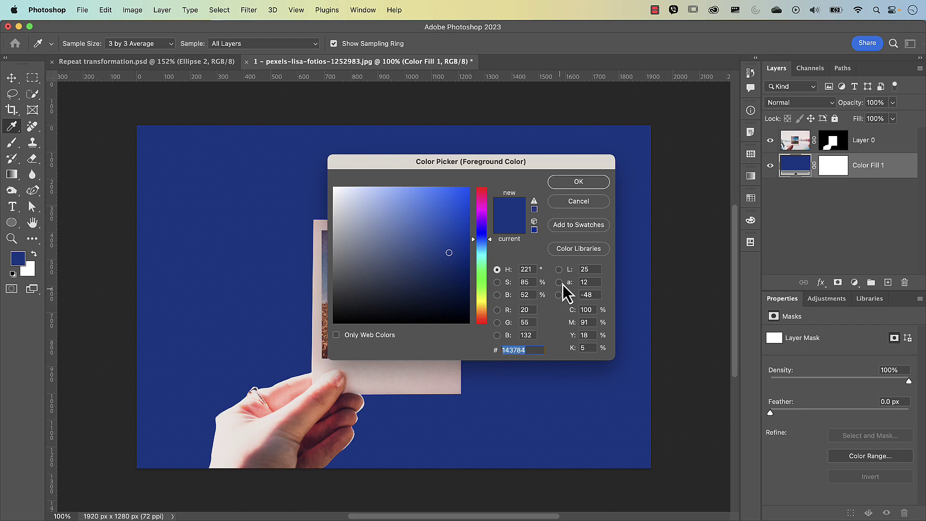
click(563, 202)
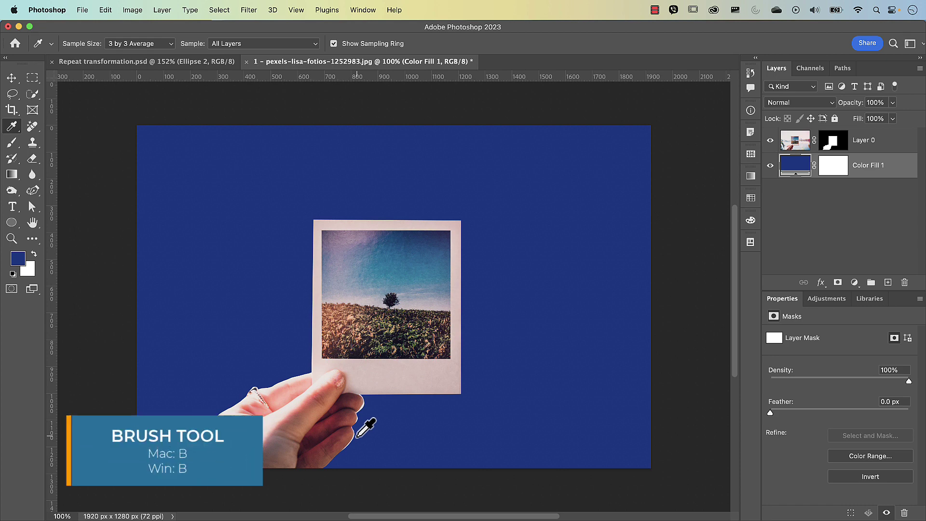
Choose the Brush tool on Layer 0's mask, enlarge the tip on canvas to 442 px and soften it to 0% hardness.
key(b)
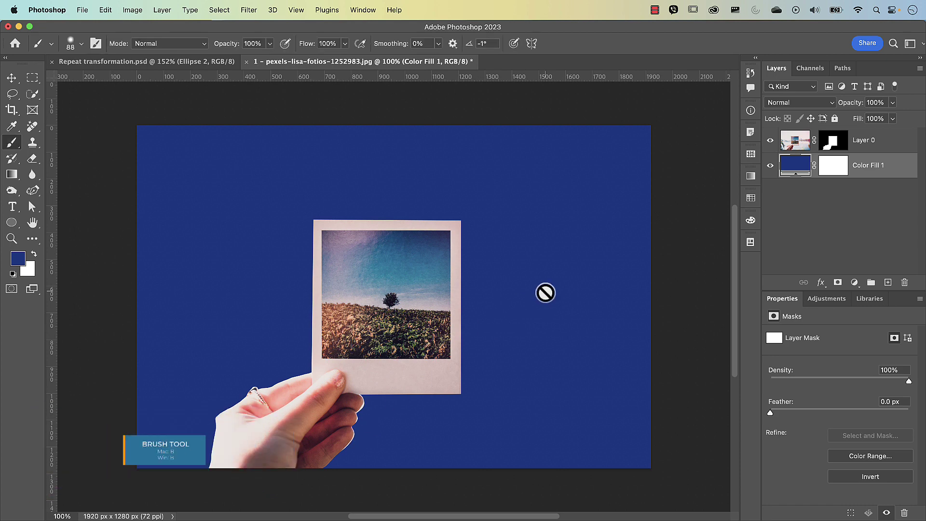
click(833, 144)
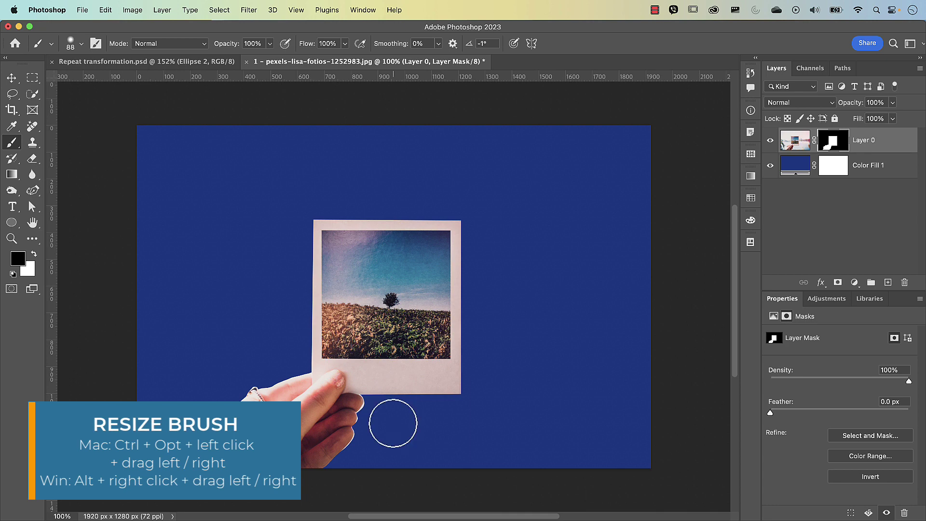
mouse_move(394, 423)
mouse_down()
mouse_move(367, 428)
mouse_move(487, 438)
mouse_up()
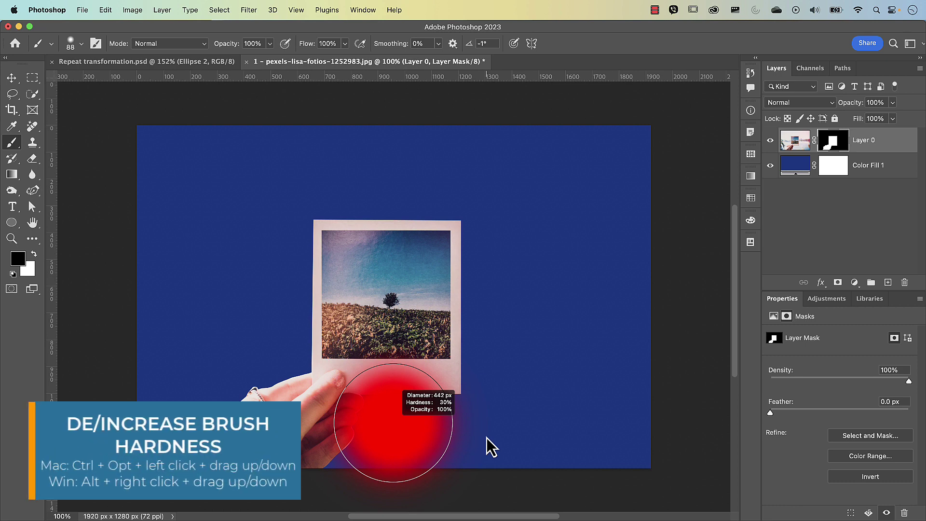
drag(487, 438, 488, 297)
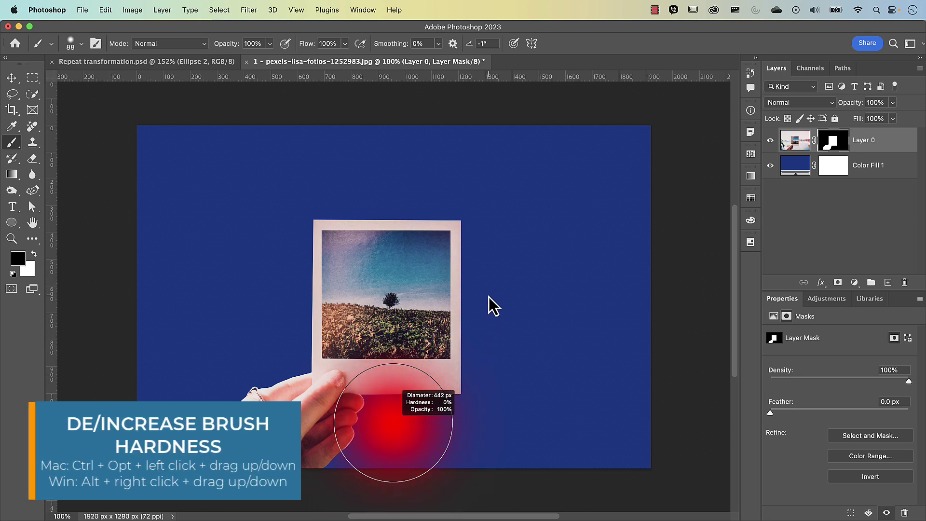
Raise the brush hardness to 100% and reduce the tip to 35 px directly on the canvas.
mouse_move(494, 208)
mouse_down()
mouse_move(479, 471)
mouse_move(404, 484)
mouse_move(445, 490)
mouse_up()
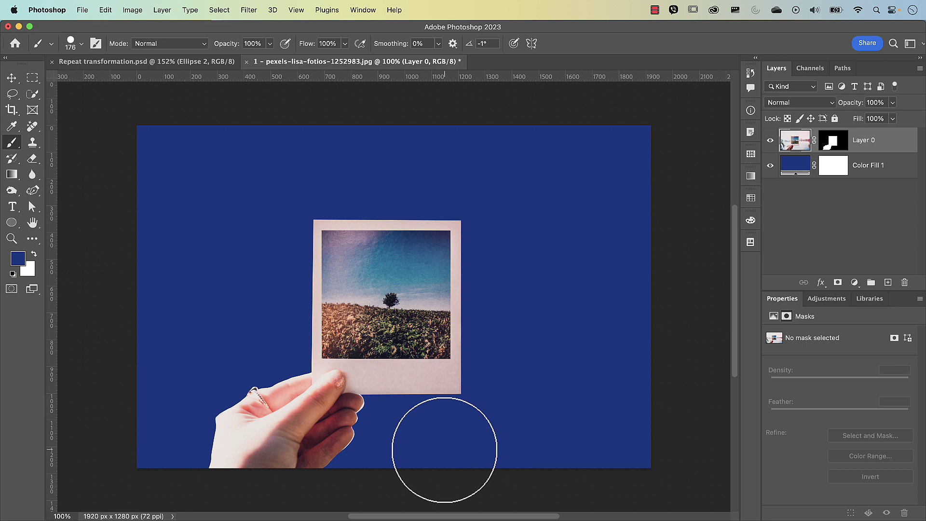
mouse_move(446, 436)
mouse_down()
mouse_move(409, 435)
mouse_move(466, 441)
mouse_move(475, 184)
mouse_move(464, 375)
mouse_up()
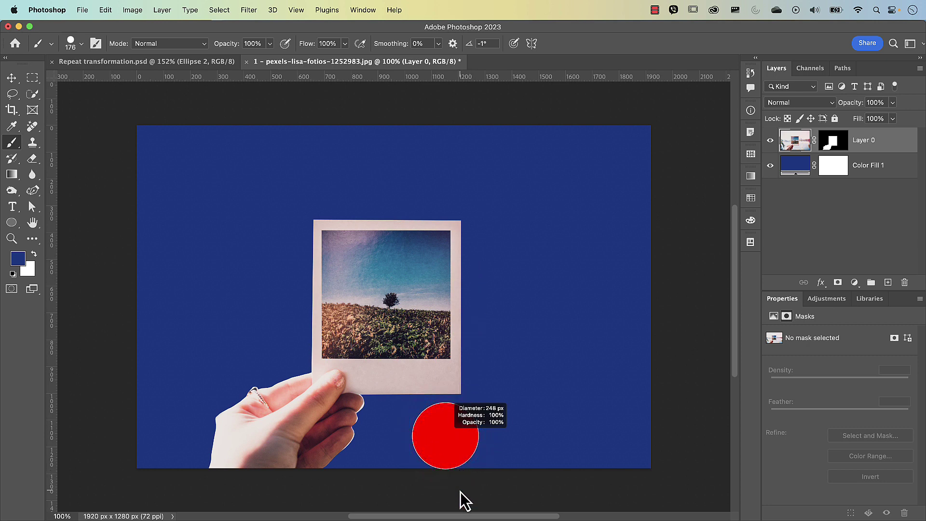
mouse_move(461, 492)
mouse_down()
mouse_move(455, 412)
mouse_move(442, 403)
mouse_move(395, 415)
mouse_move(399, 504)
mouse_up()
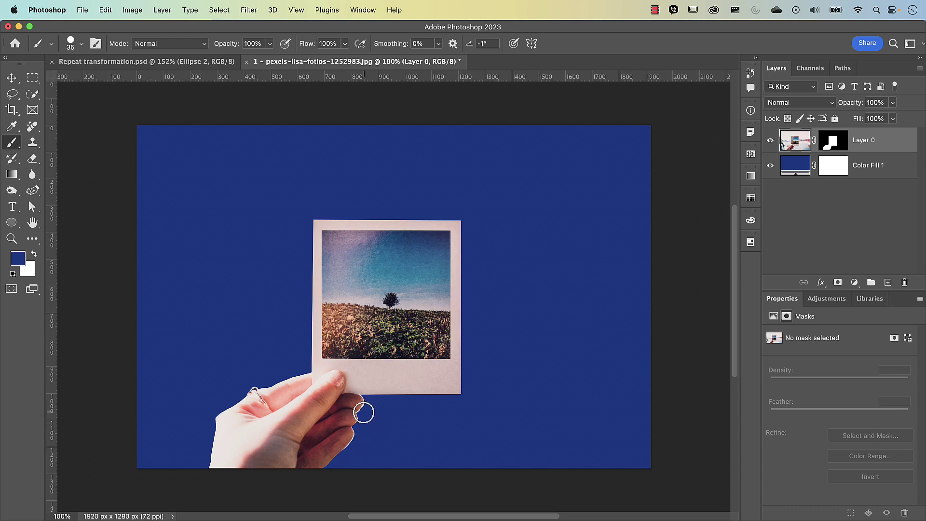
Examine the fingers up close with the canvas view rotated to -45° and -87°, switching back to the Brush, and reset the rotation.
scroll(364, 413, up, 5)
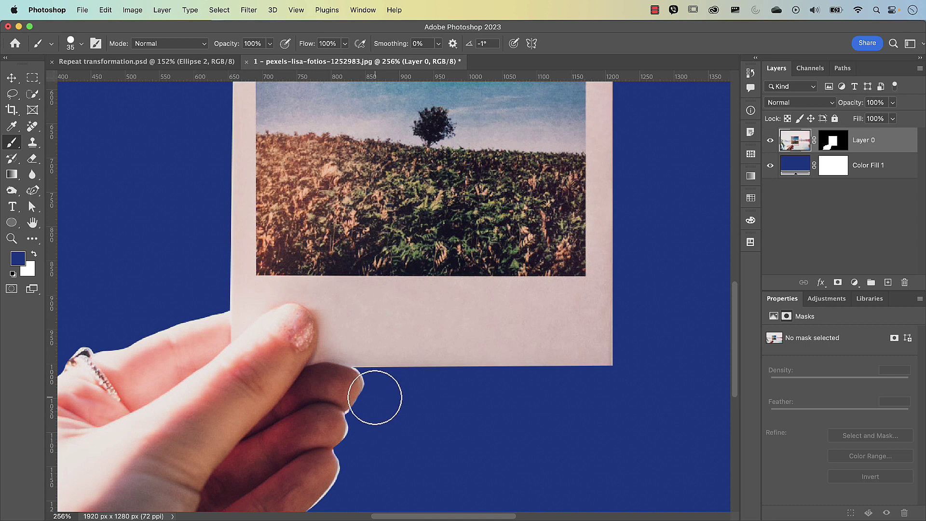
key(r)
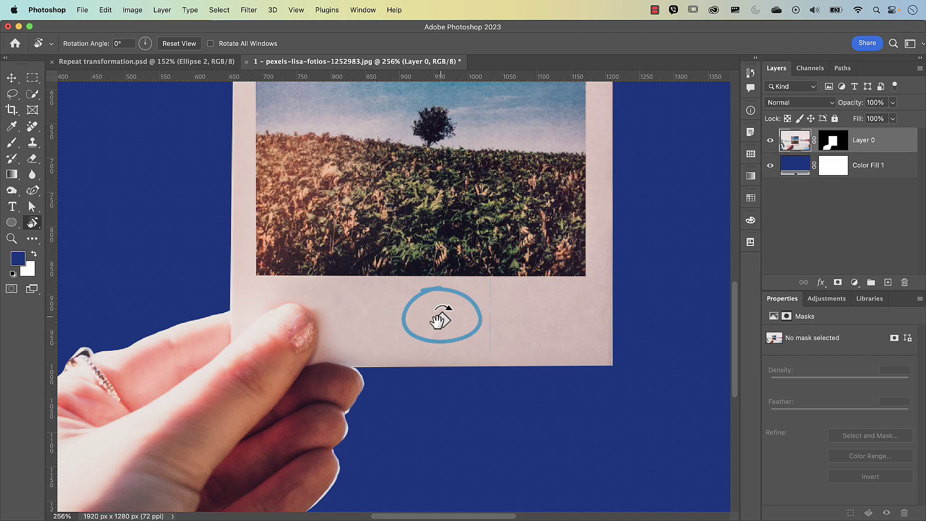
mouse_move(457, 302)
mouse_down()
mouse_move(389, 299)
mouse_move(488, 343)
mouse_move(570, 343)
mouse_move(609, 250)
mouse_move(562, 177)
mouse_move(529, 180)
mouse_up()
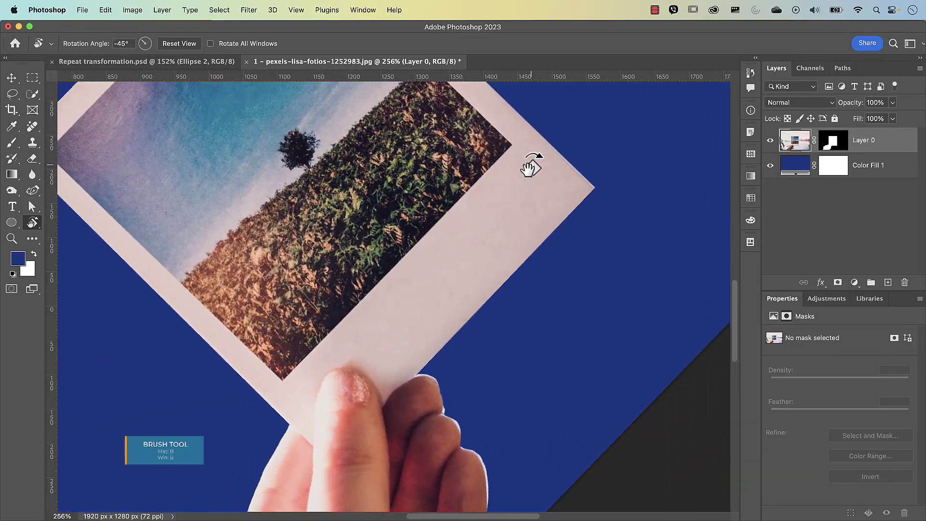
key(b)
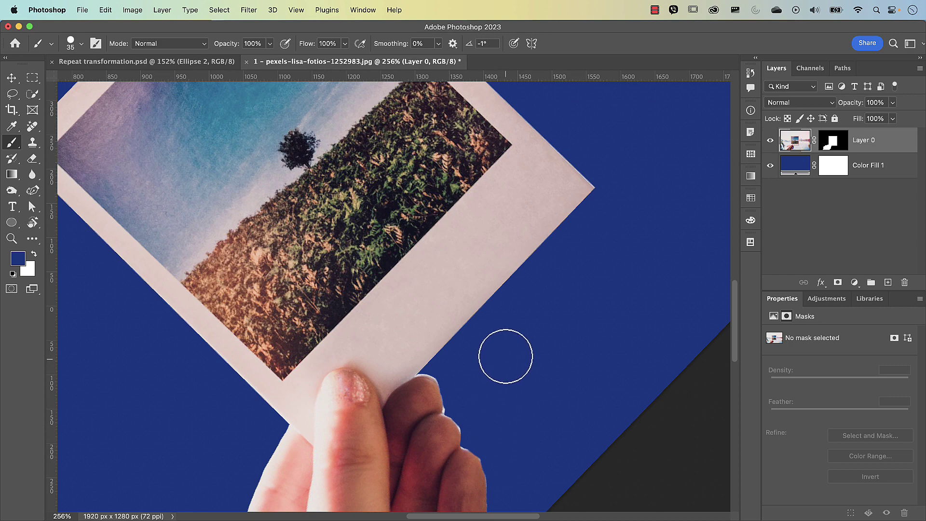
key(r)
mouse_move(511, 327)
mouse_down()
mouse_move(515, 314)
mouse_move(436, 269)
mouse_up()
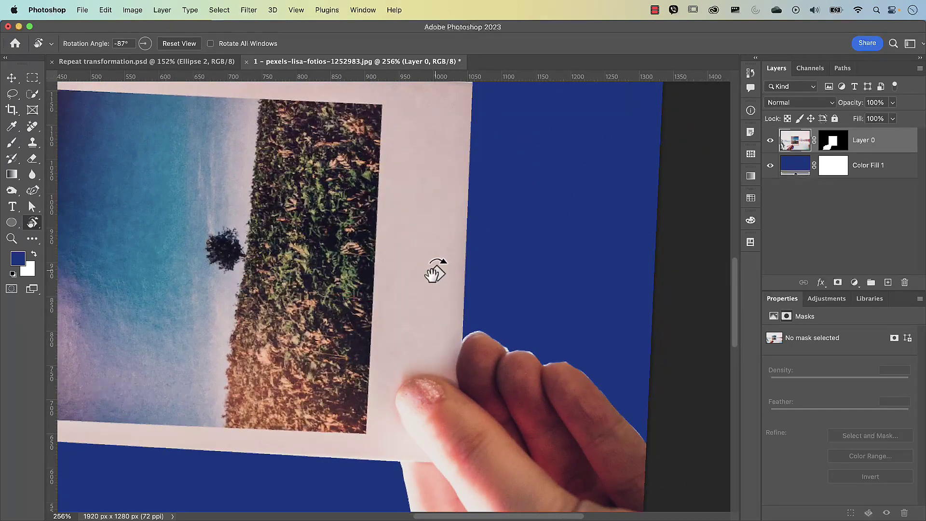
key(b)
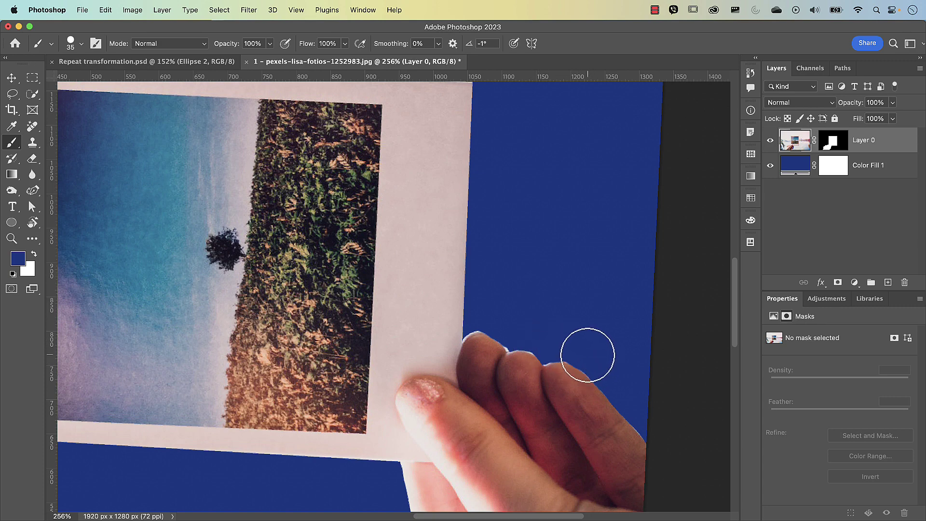
key(Escape)
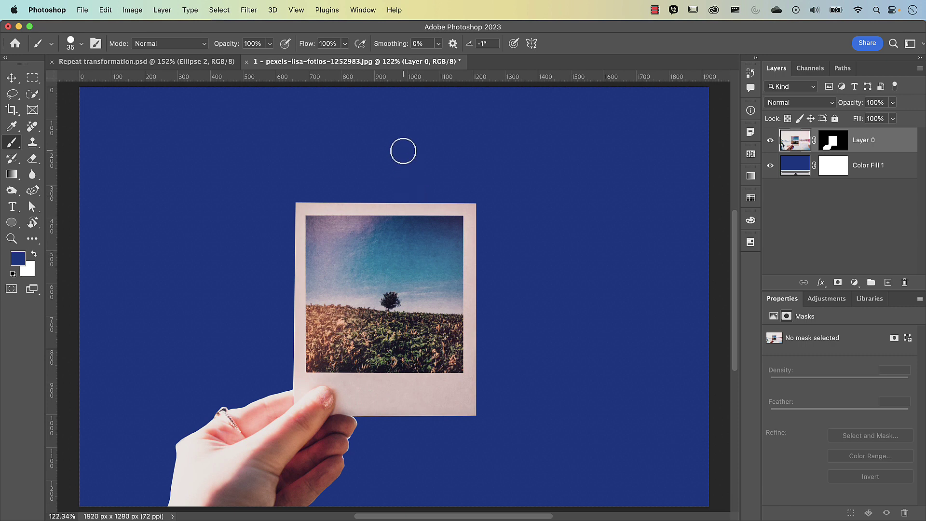
Add a white (ffffff) "Lorem Ipsum" heading in Open Sans Bold 175 pt above the instant photo.
key(t)
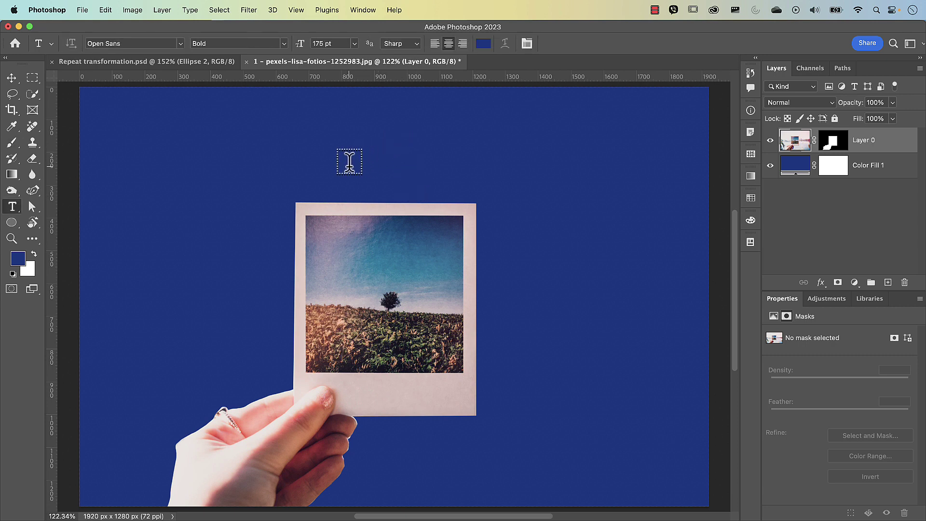
click(366, 160)
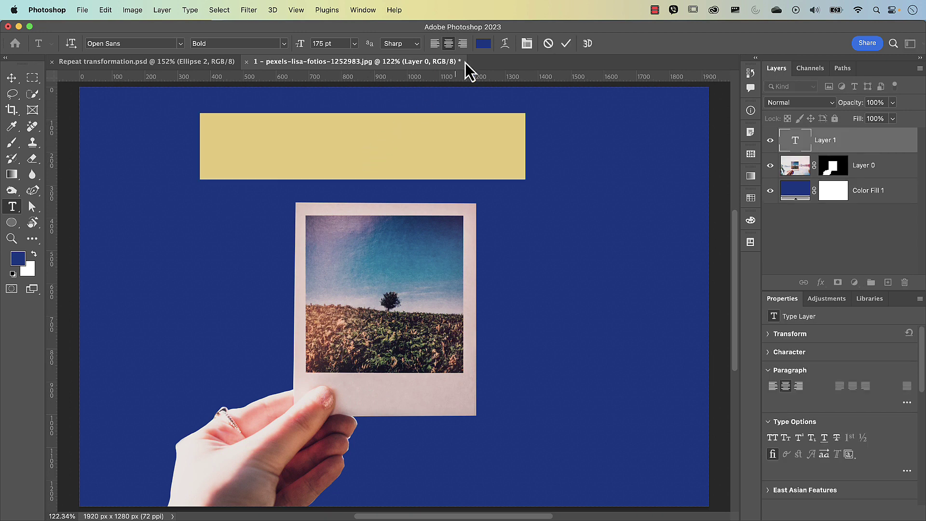
click(483, 45)
mouse_move(449, 252)
mouse_down()
mouse_move(380, 201)
mouse_move(343, 198)
mouse_move(323, 164)
mouse_up()
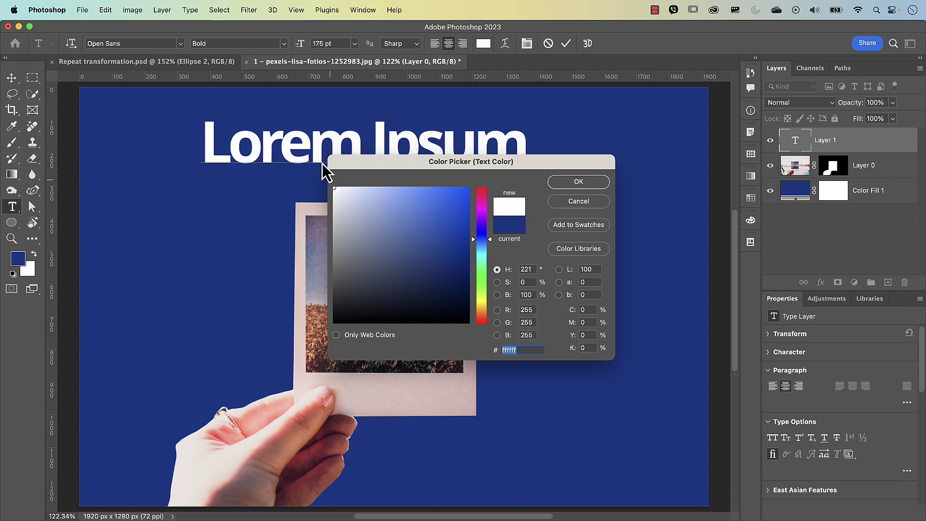
click(590, 182)
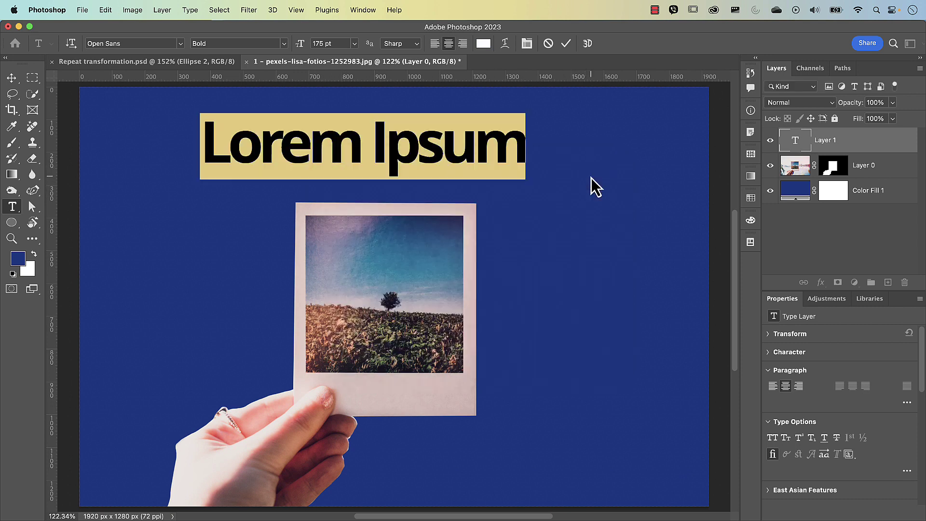
click(566, 45)
Move the Lorem Ipsum heading around the canvas, including its horizontal center, and leave it near the canvas's upper-left corner.
key(v)
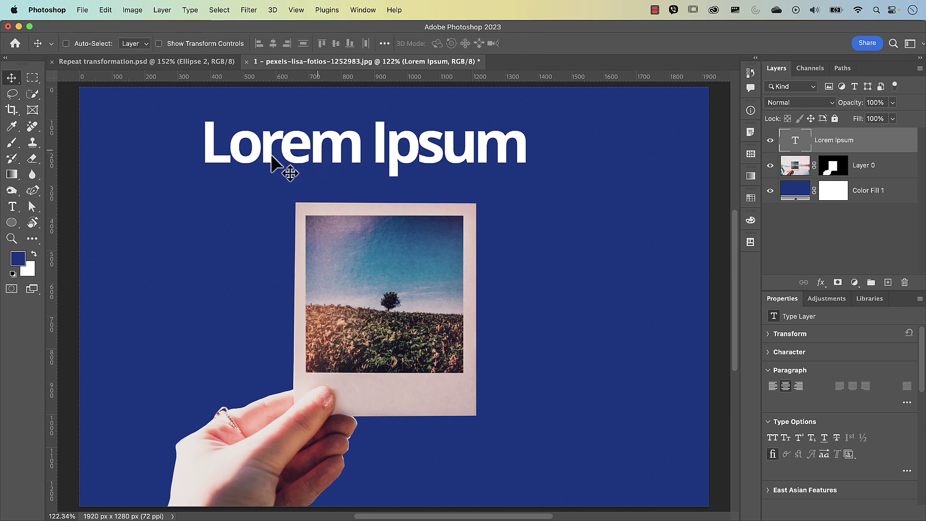
drag(271, 154, 224, 152)
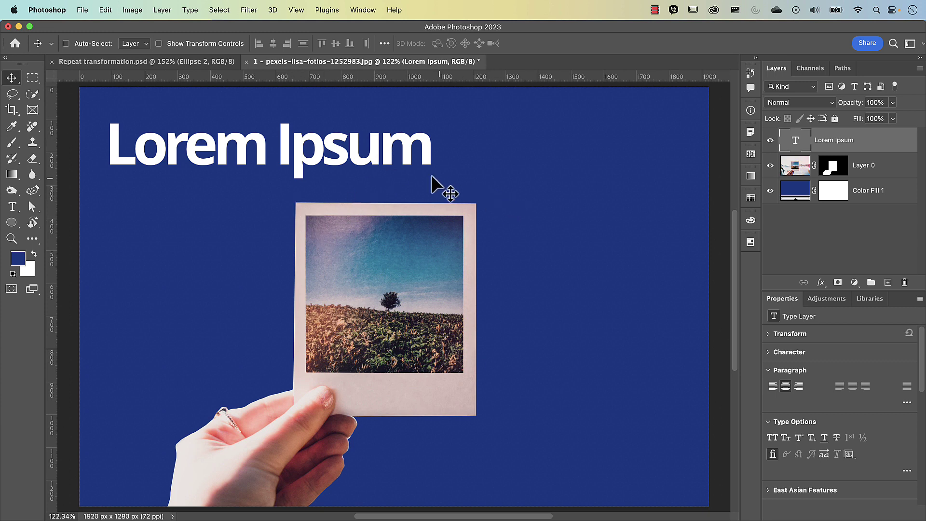
drag(375, 157, 500, 164)
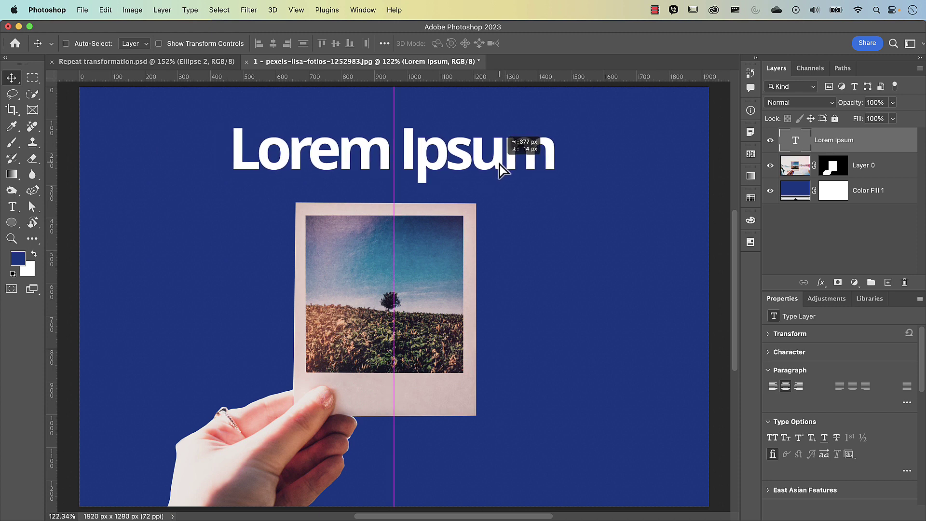
drag(500, 164, 360, 138)
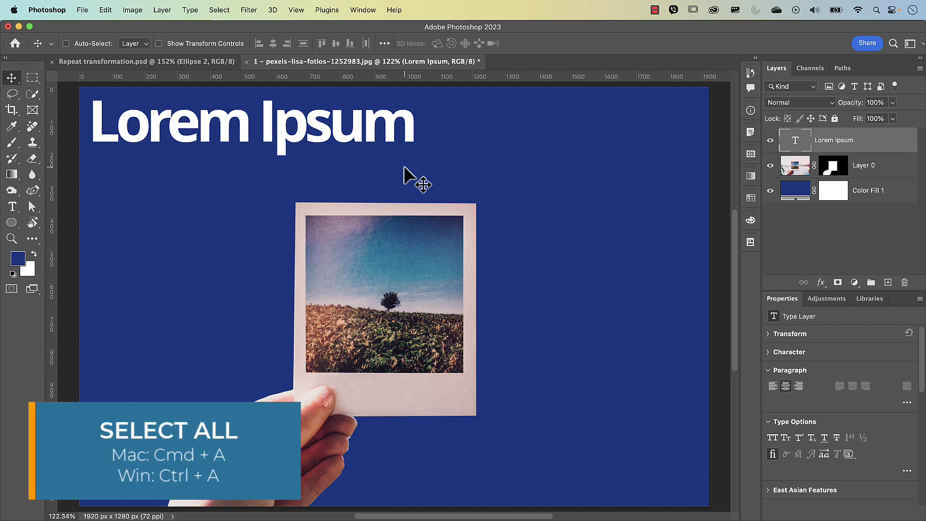
Center the Lorem Ipsum heading horizontally on the whole canvas, lower it to just above the instant photo, and clear the selection.
key(super+a)
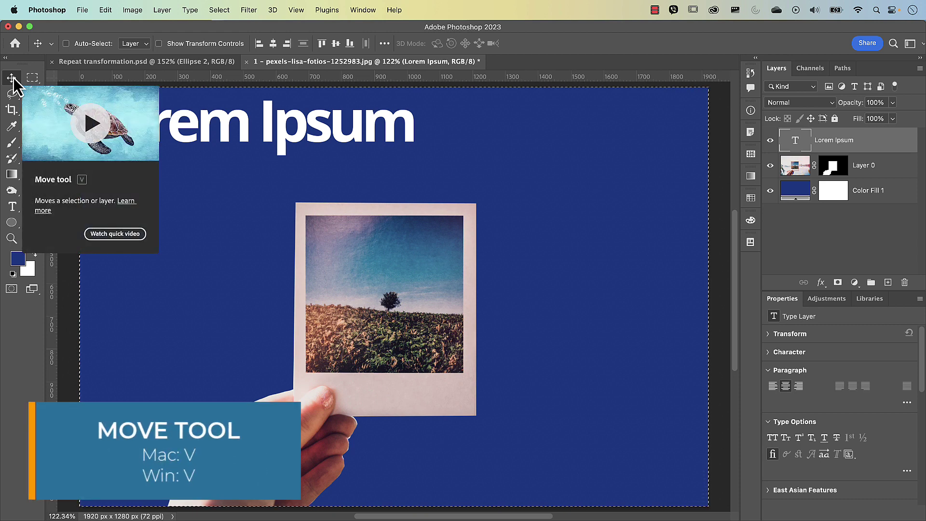
click(274, 47)
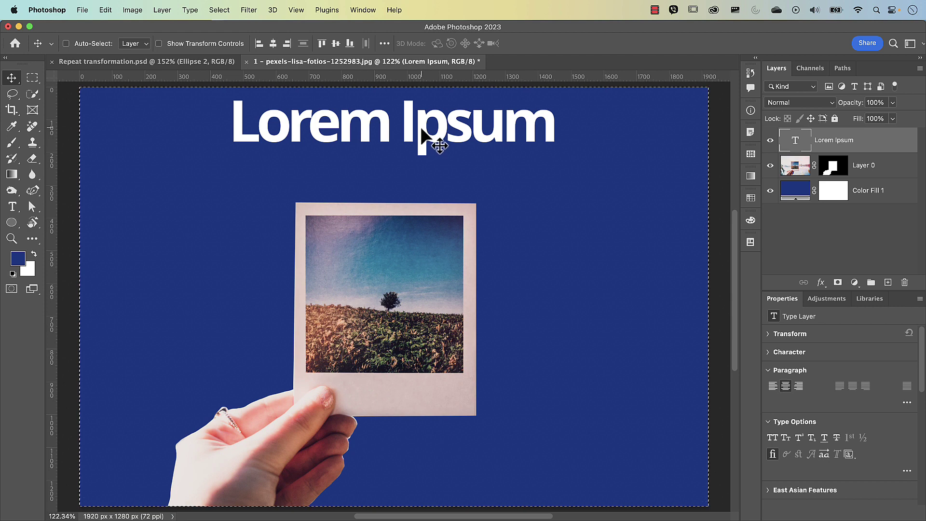
drag(421, 127, 426, 162)
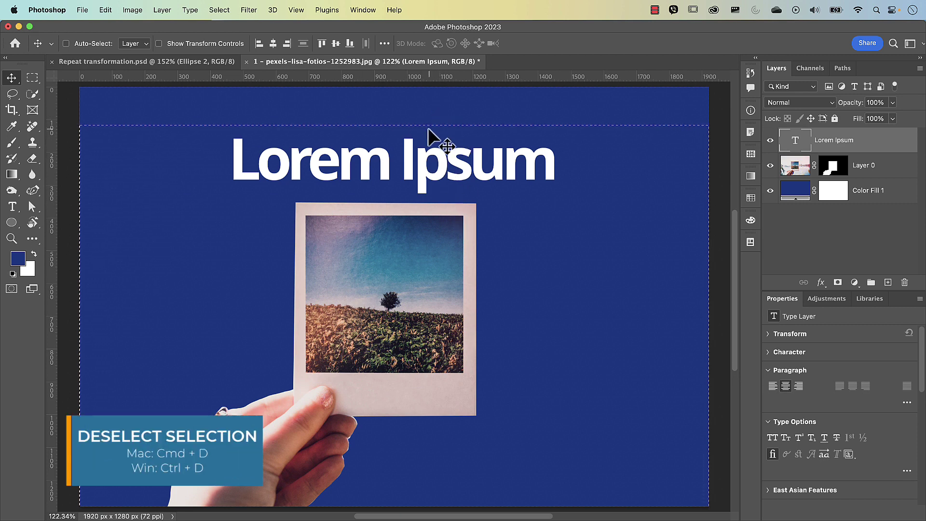
key(super+d)
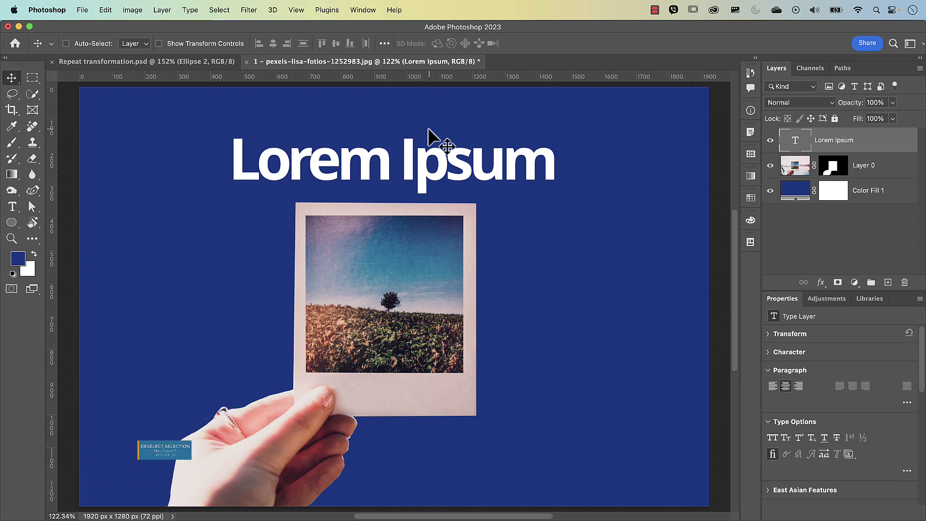
Draw a rectangle shape about 537 x 306 px overlapping the photo's left side, with a pink fill and a green 10 px stroke.
click(13, 226)
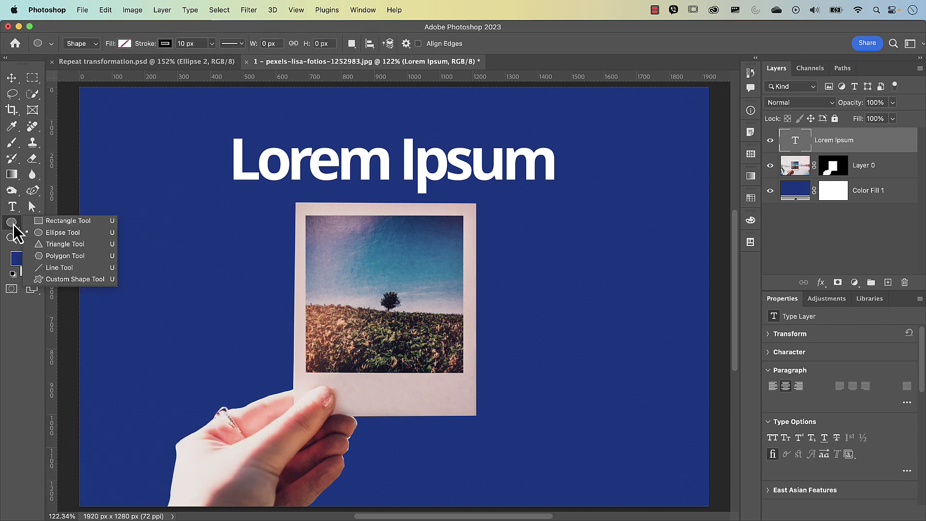
click(51, 224)
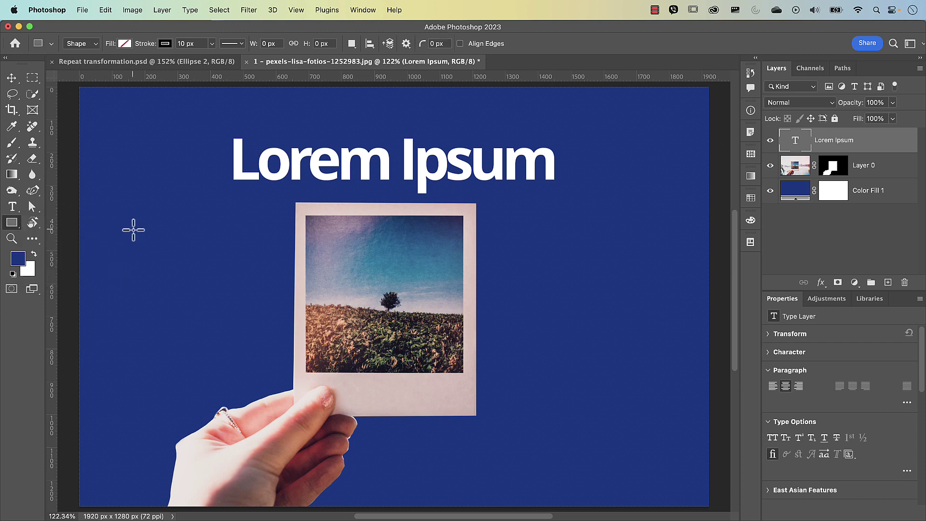
drag(144, 225, 320, 325)
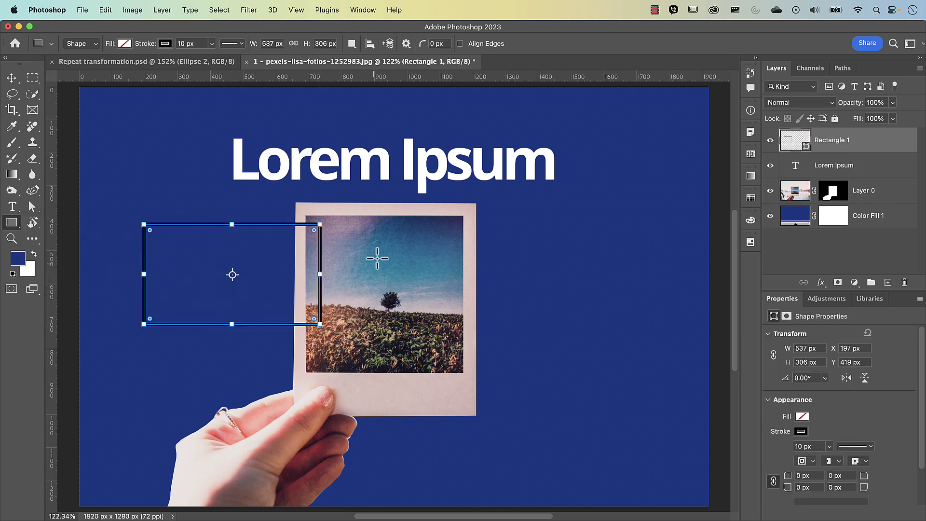
click(124, 43)
click(77, 104)
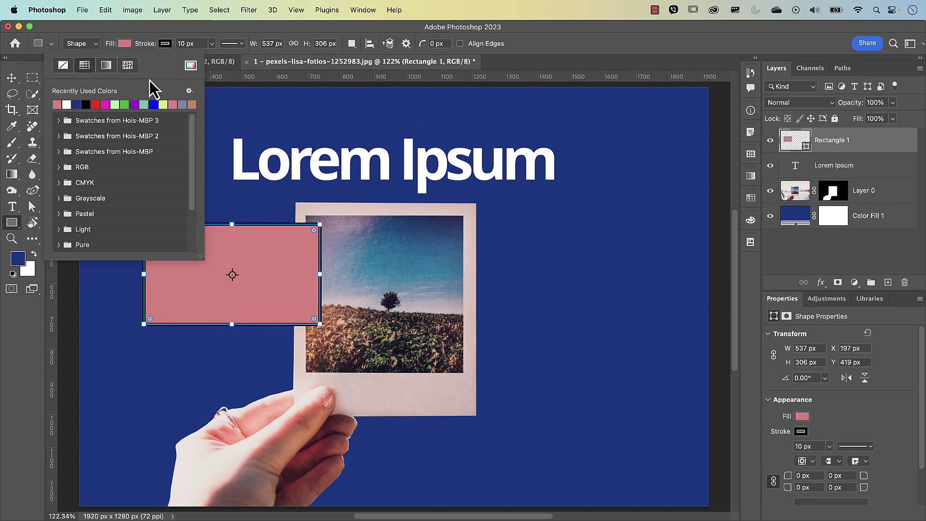
click(166, 46)
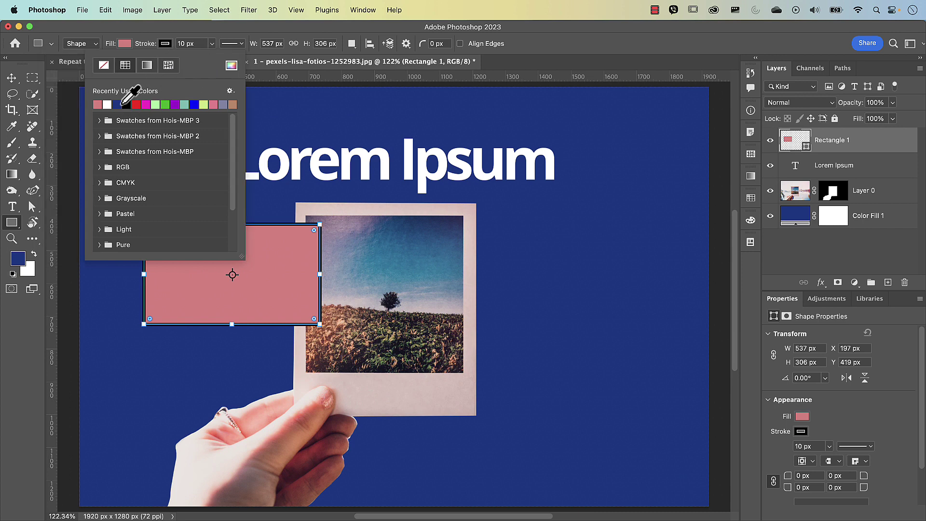
click(165, 104)
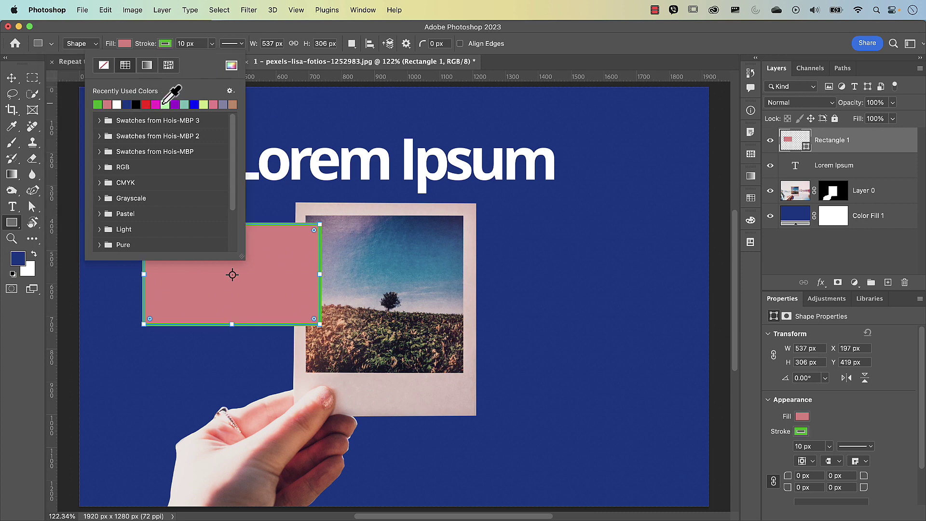
Center the pink rectangle horizontally and vertically on the whole canvas, and clear the selection.
click(10, 78)
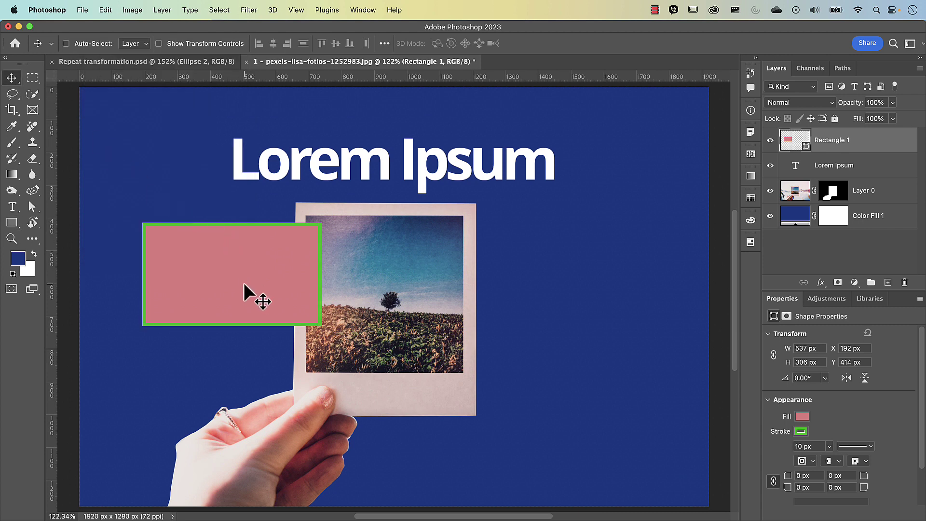
key(super+a)
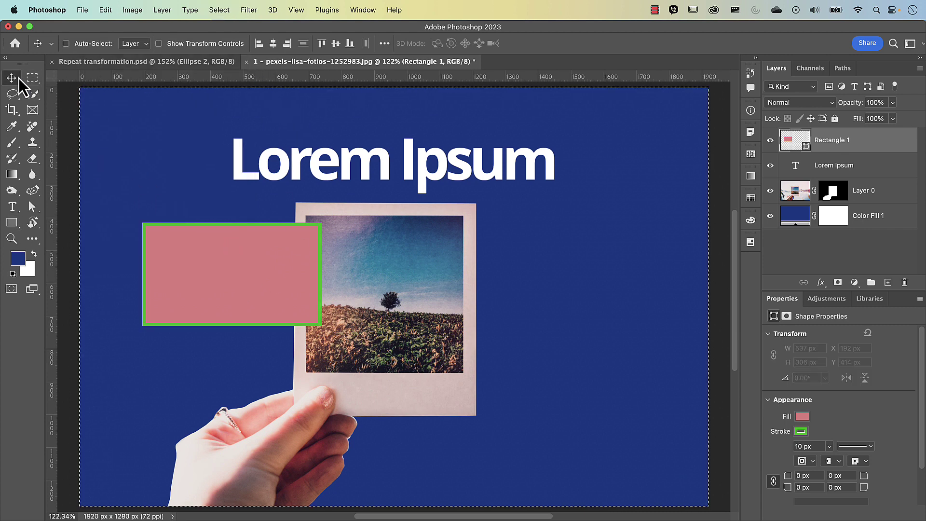
click(274, 44)
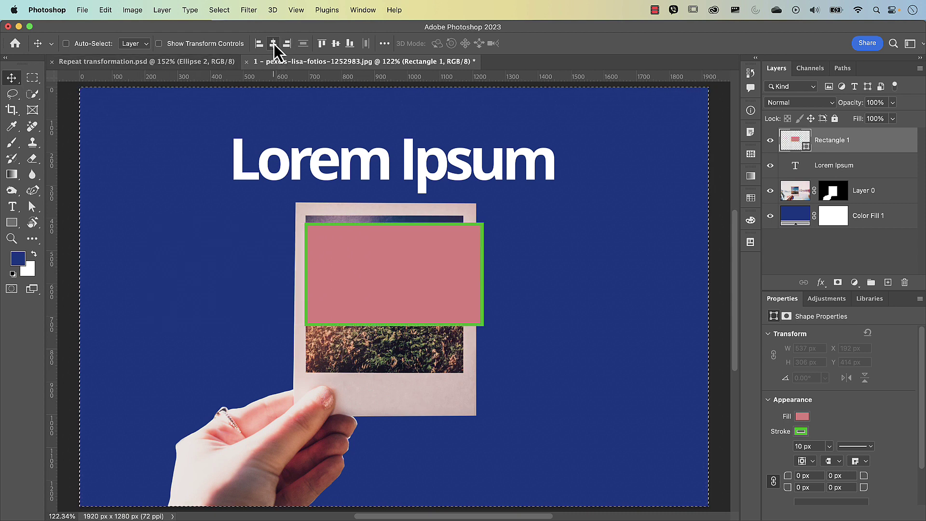
click(337, 44)
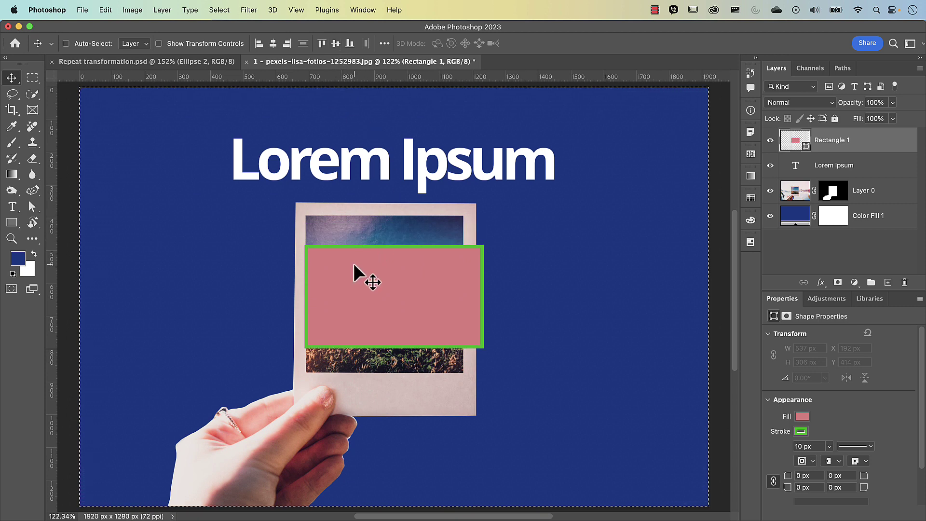
key(super+d)
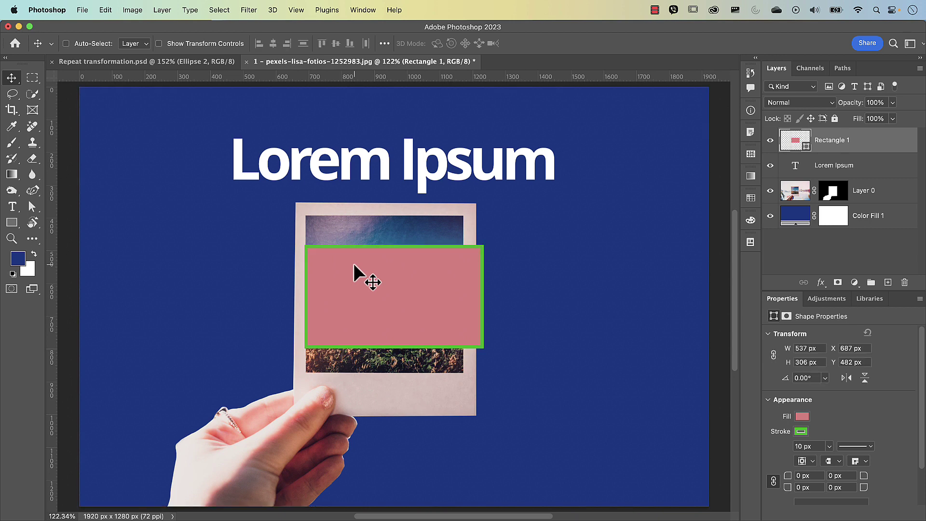
Add a new layer and marquee-select a full-height strip about 85 px wide along the canvas's left edge.
key(m)
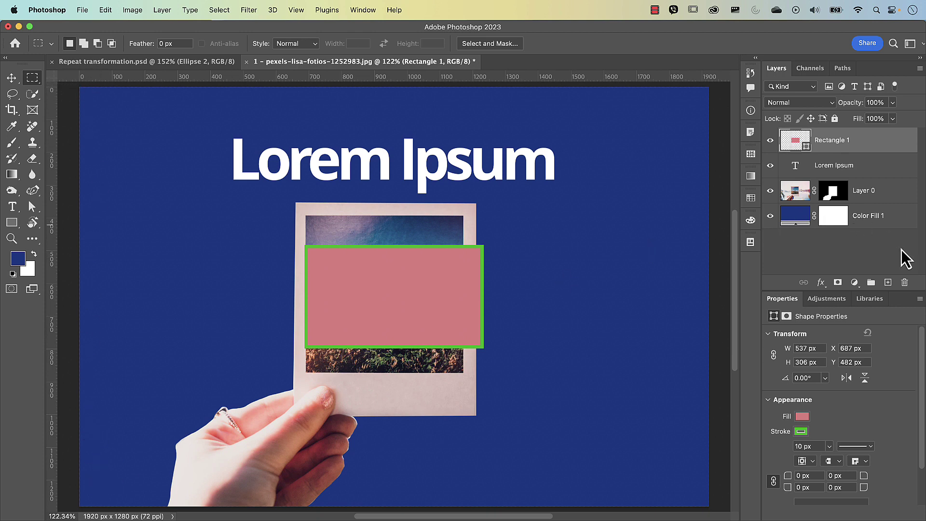
click(888, 283)
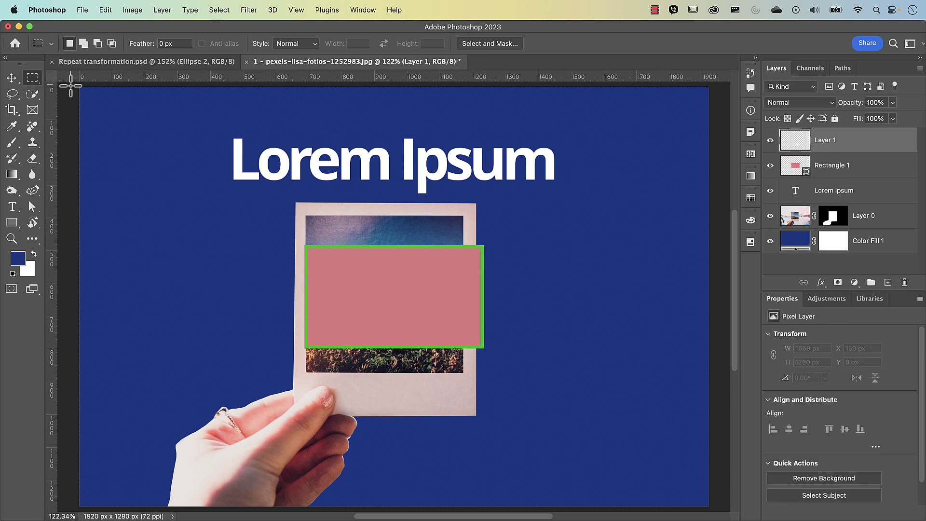
drag(74, 85, 107, 503)
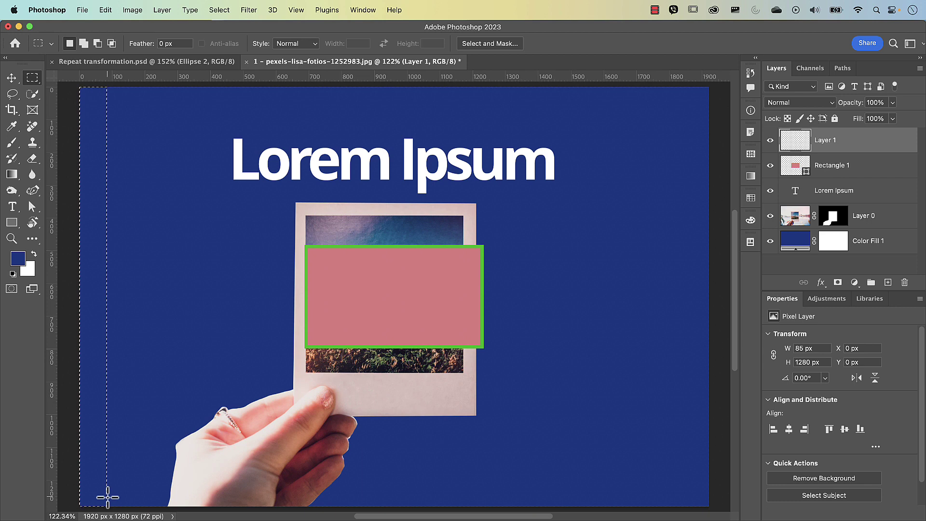
Set the foreground color to yellow-green d8ff00 and fill the selected strip with it.
click(20, 262)
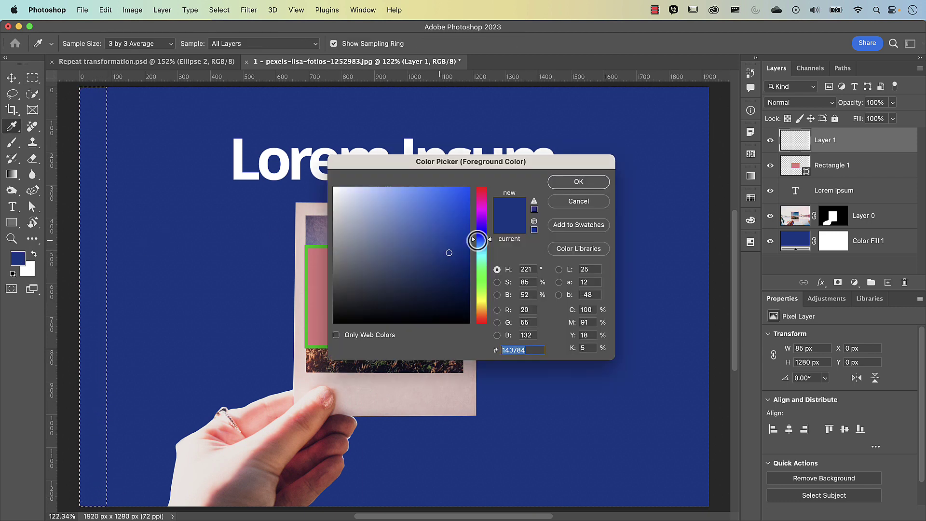
drag(483, 268, 483, 297)
drag(439, 220, 488, 158)
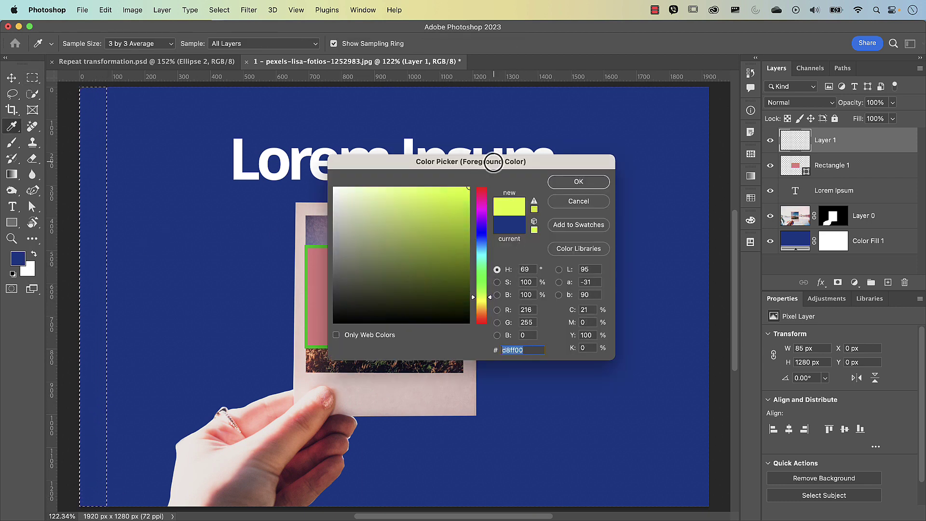
click(591, 183)
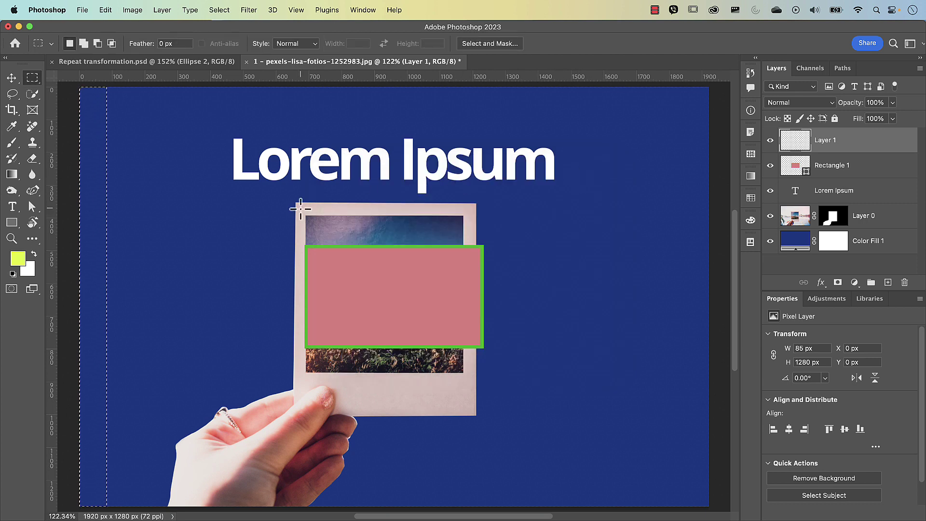
key(alt+BackSpace)
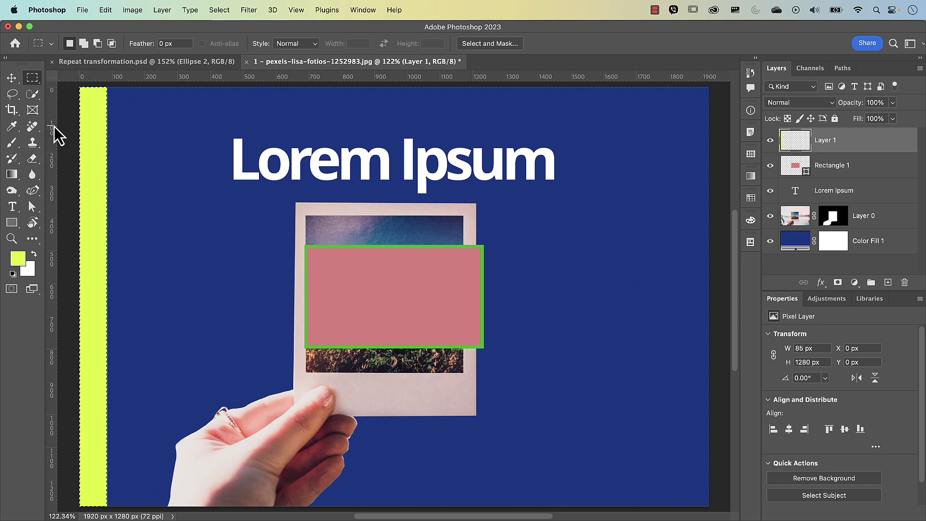
Place a vertical guide along the yellow strip's right edge and clear the selection.
drag(54, 127, 108, 89)
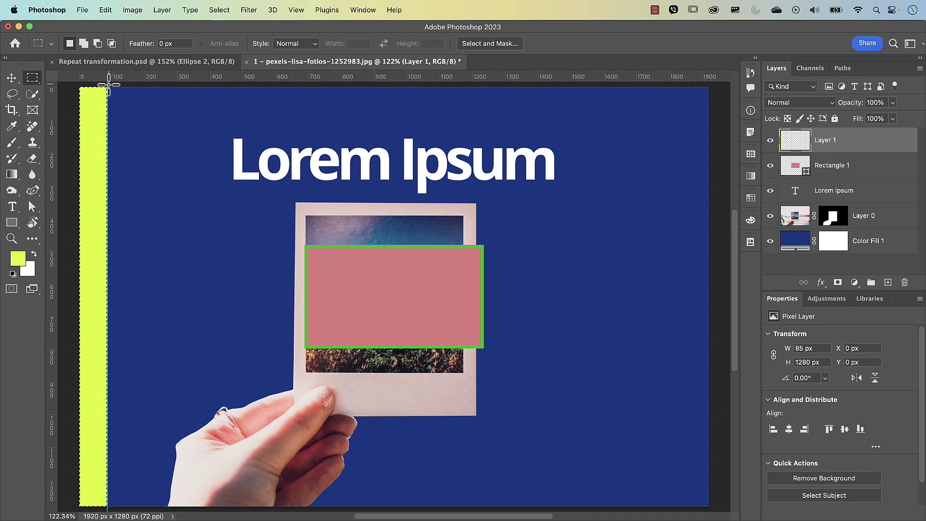
key(super+d)
drag(108, 87, 424, 262)
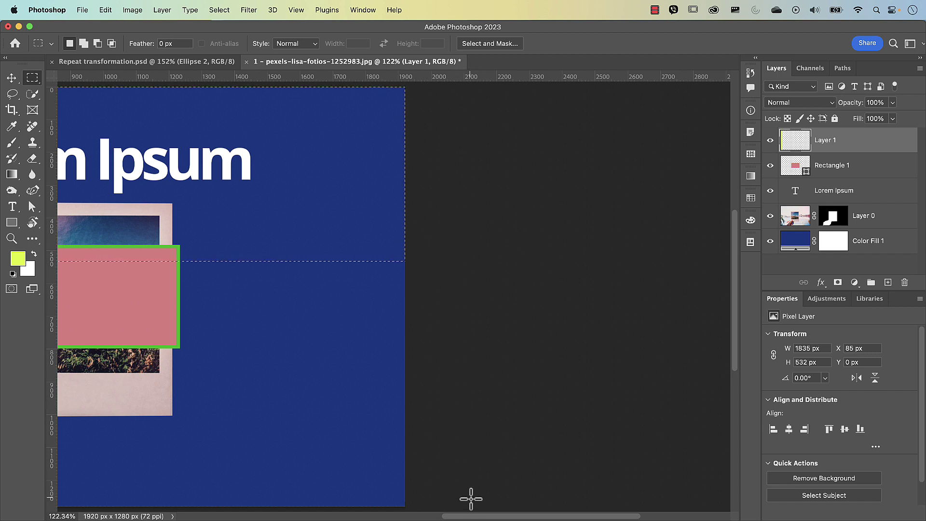
drag(489, 518, 442, 519)
scroll(393, 289, right, 5)
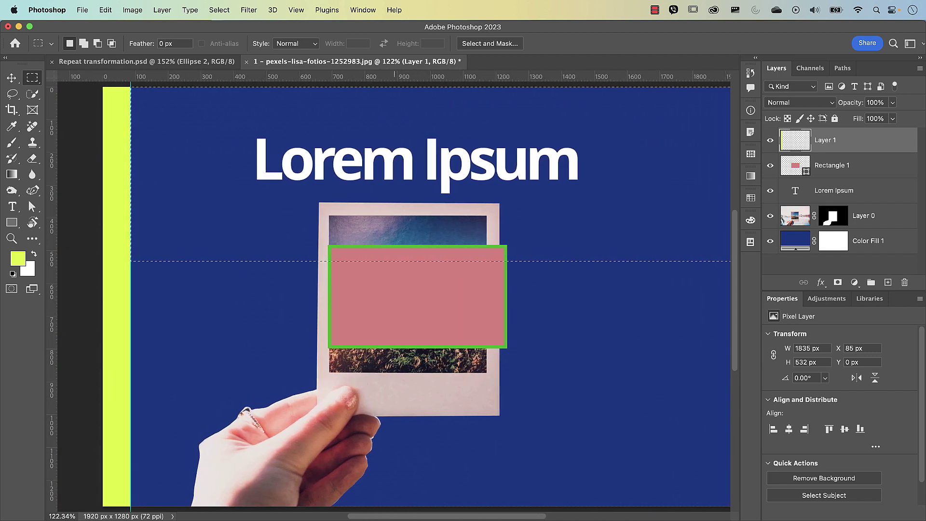
Clear the selection and move the Lorem Ipsum heading to the canvas's upper-left area, just beside the yellow strip.
click(798, 197)
key(v)
key(ctrl+d)
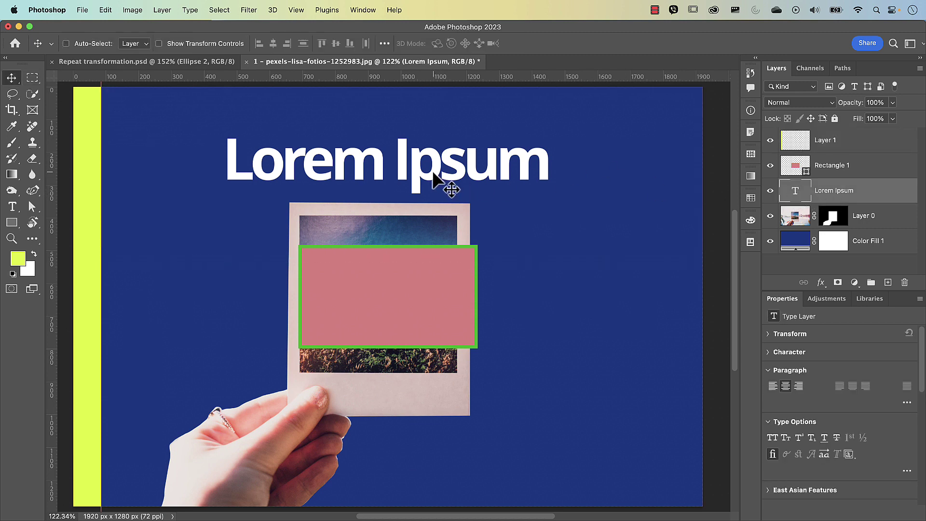
drag(435, 174, 319, 135)
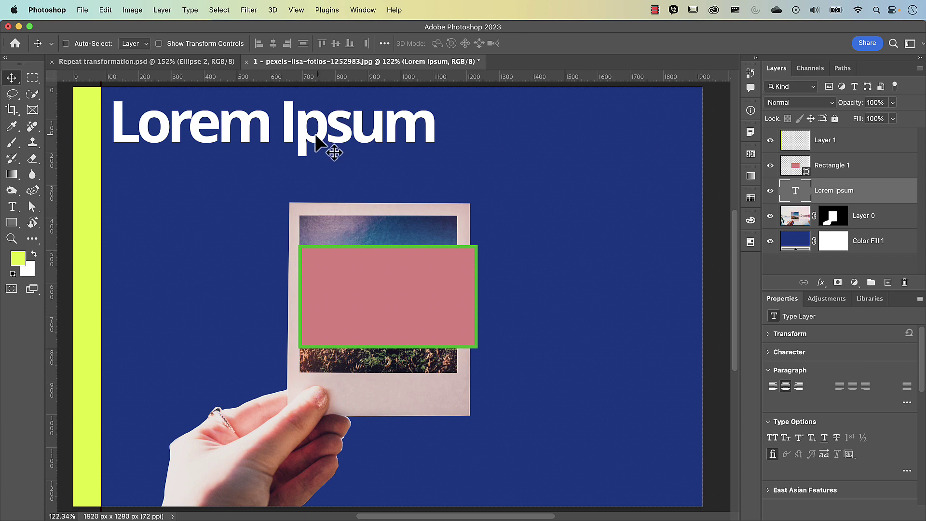
Center the Lorem Ipsum heading horizontally between the guide and the canvas's right edge using a marquee selection, and clear the selection.
key(m)
drag(101, 86, 719, 294)
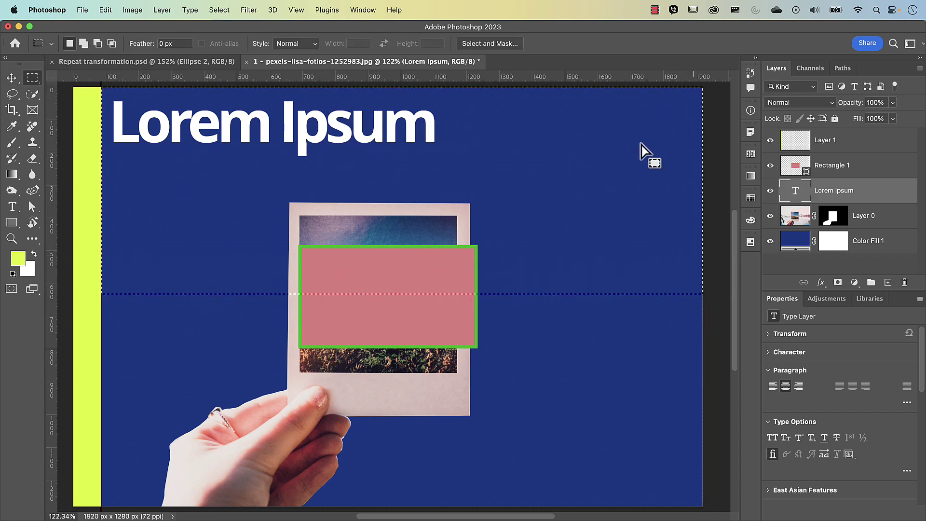
click(10, 78)
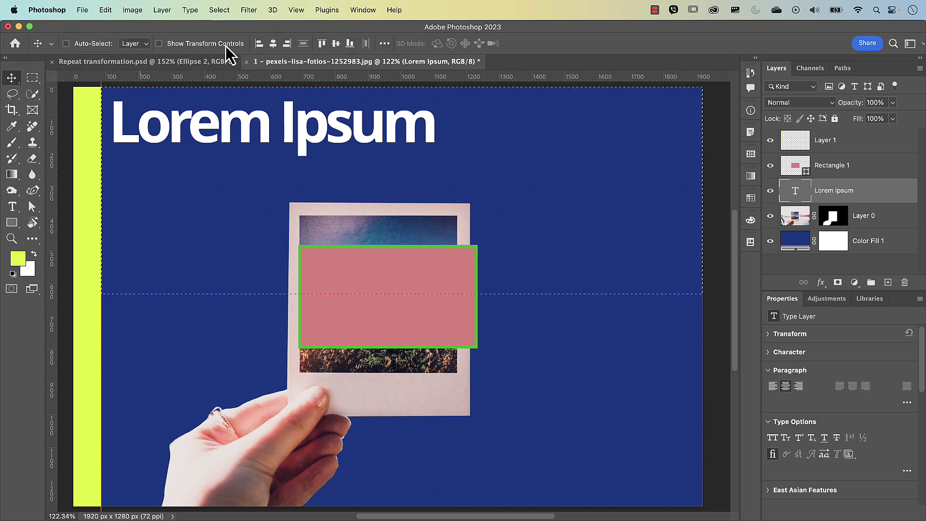
click(273, 43)
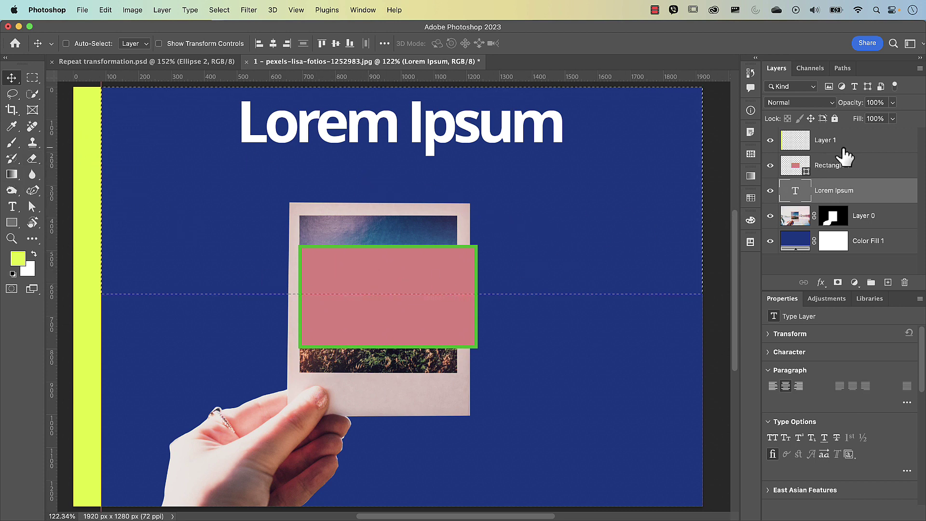
key(super+d)
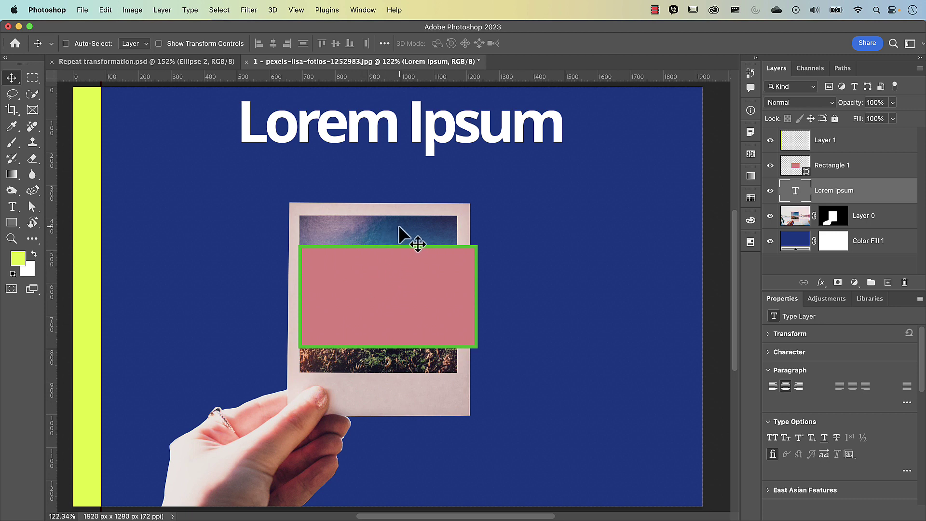
Try to move the photo with the heading layer active, undo the move, and select the photo's layer directly on the canvas.
mouse_move(404, 227)
mouse_down()
mouse_move(380, 231)
mouse_move(421, 237)
mouse_move(409, 236)
mouse_up()
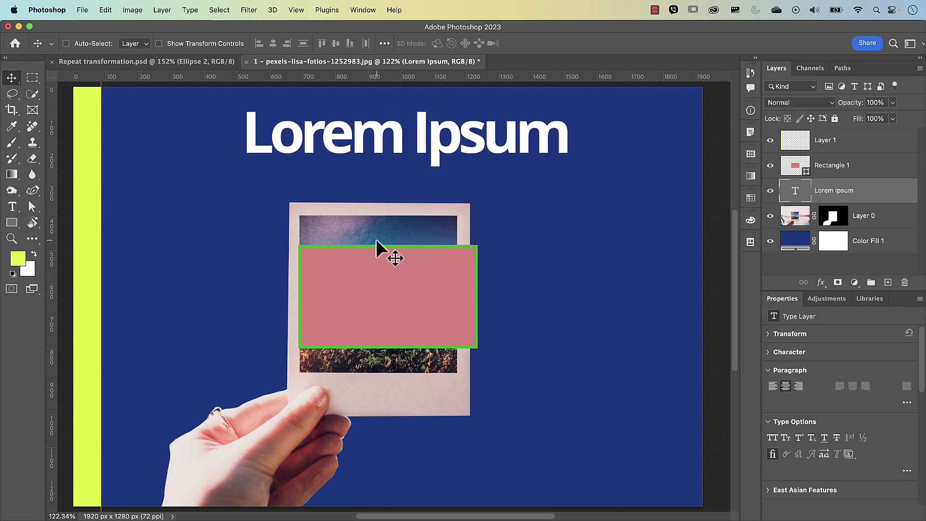
key(super+z)
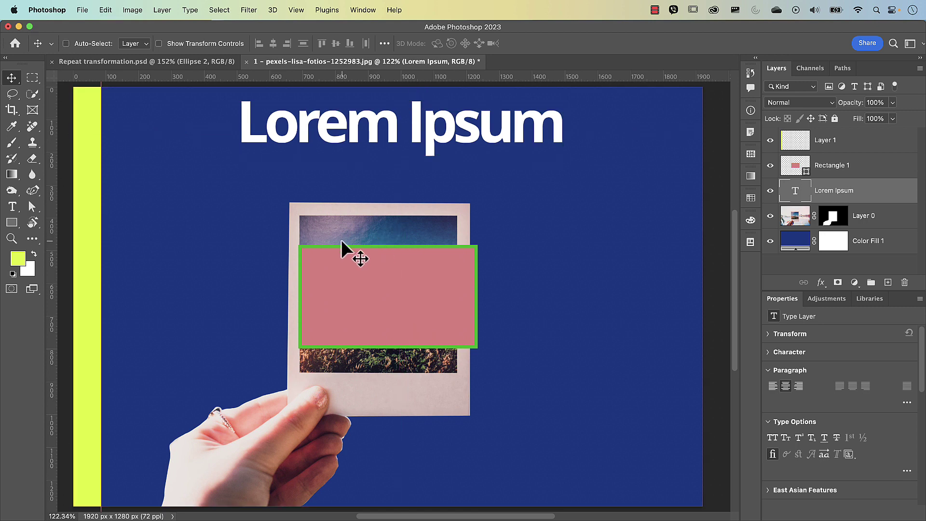
key(super)
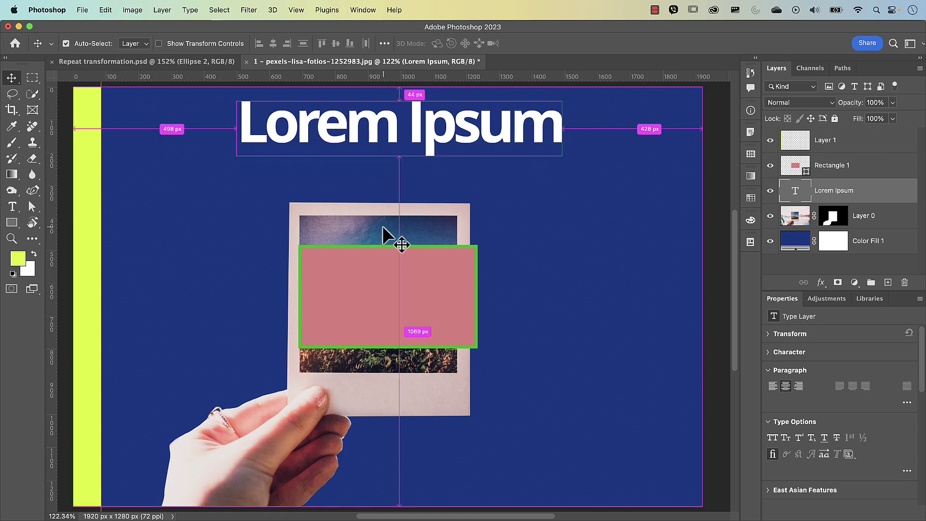
super+click(357, 224)
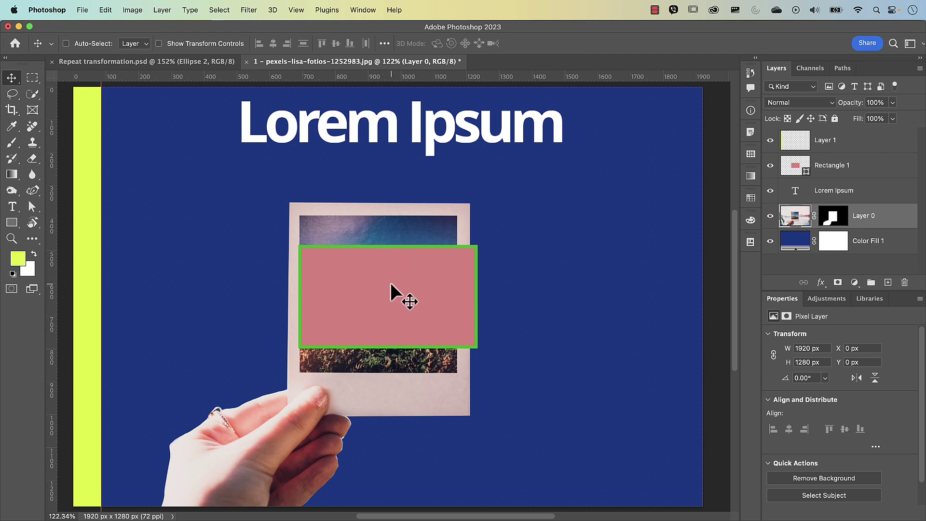
Move the heading and the hand photo left and the pink rectangle up and right, picking each layer directly on the canvas.
key(super)
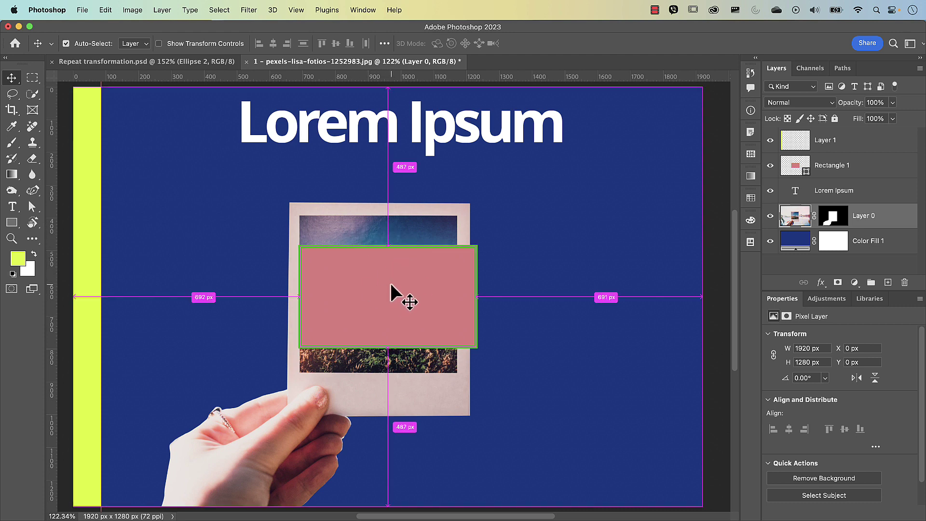
super+click(390, 283)
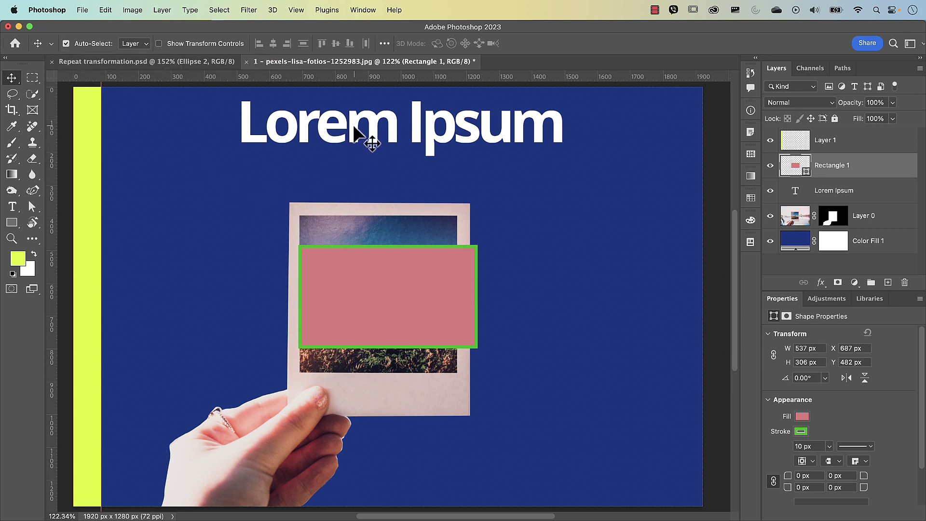
drag(353, 128, 281, 137)
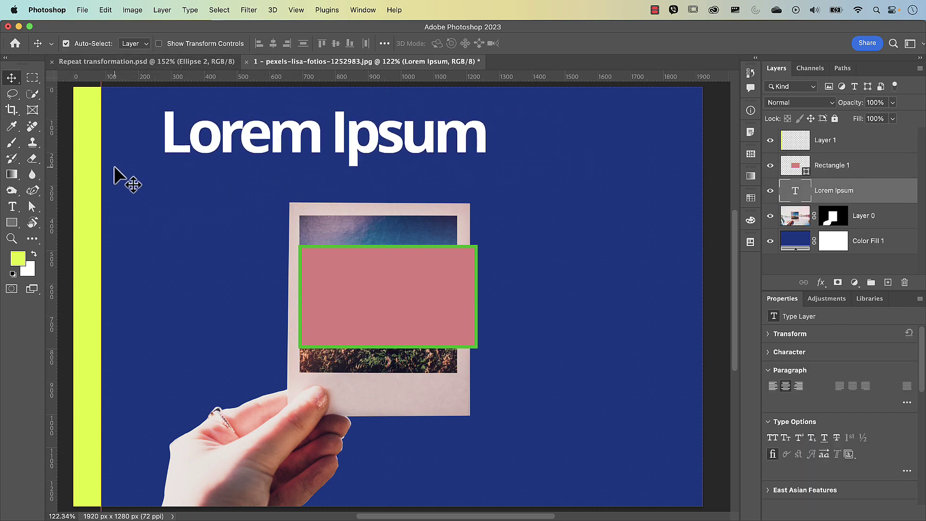
drag(398, 270, 515, 201)
drag(357, 325, 278, 335)
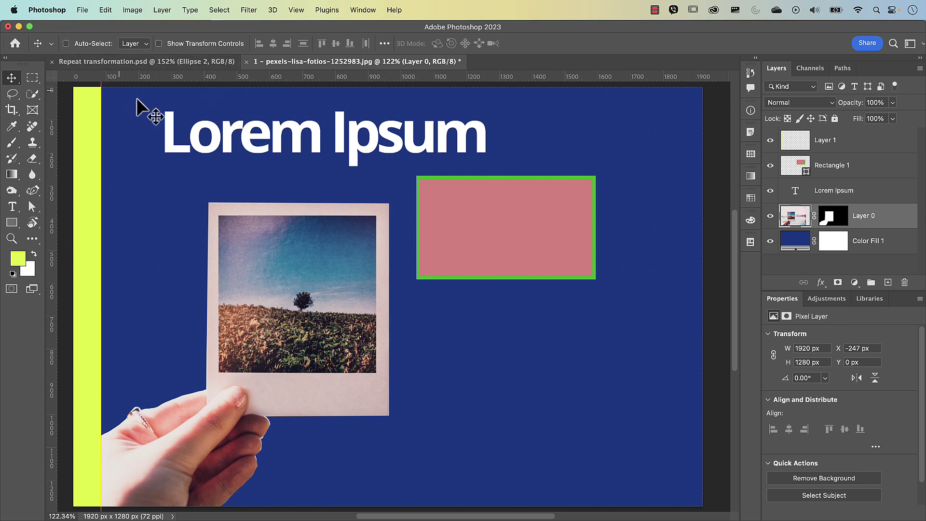
Select the pink rectangle on the canvas and move it over the photo, to about X 548 px, Y 510 px.
super+click(494, 220)
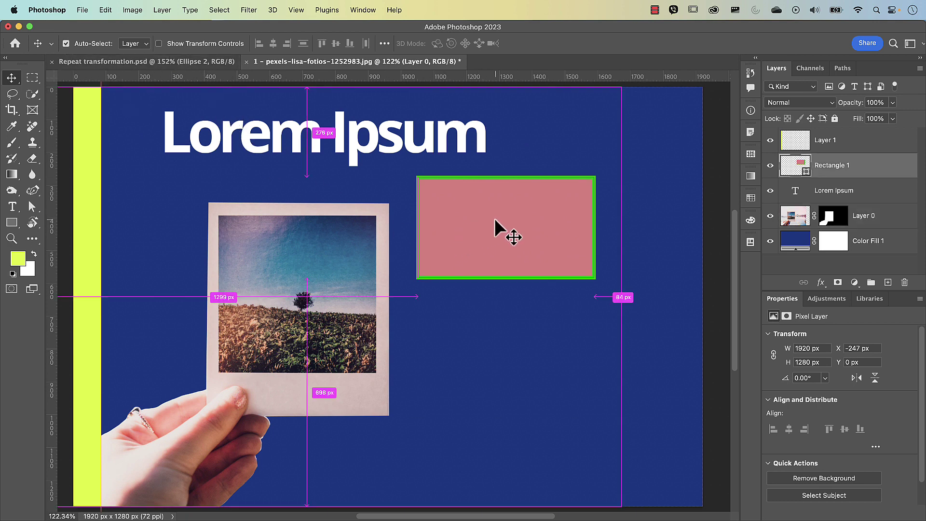
drag(534, 169, 553, 238)
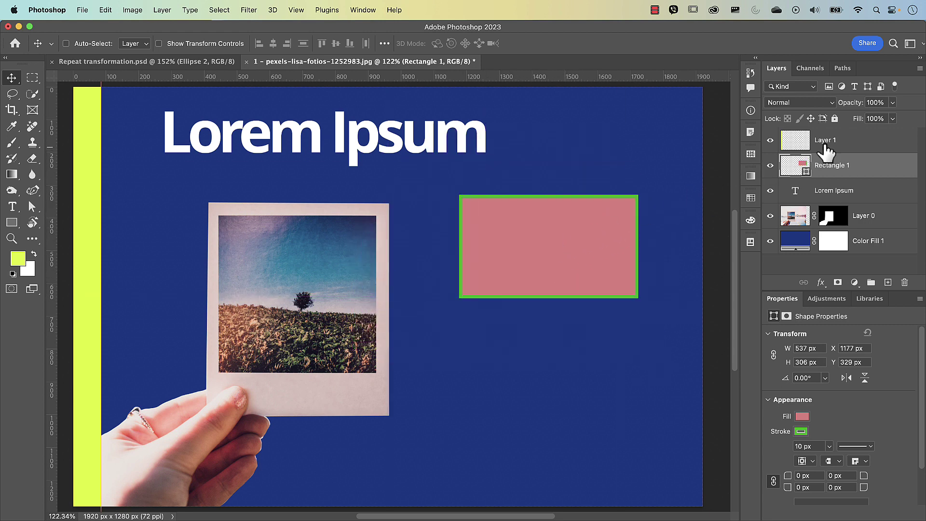
drag(536, 250, 325, 285)
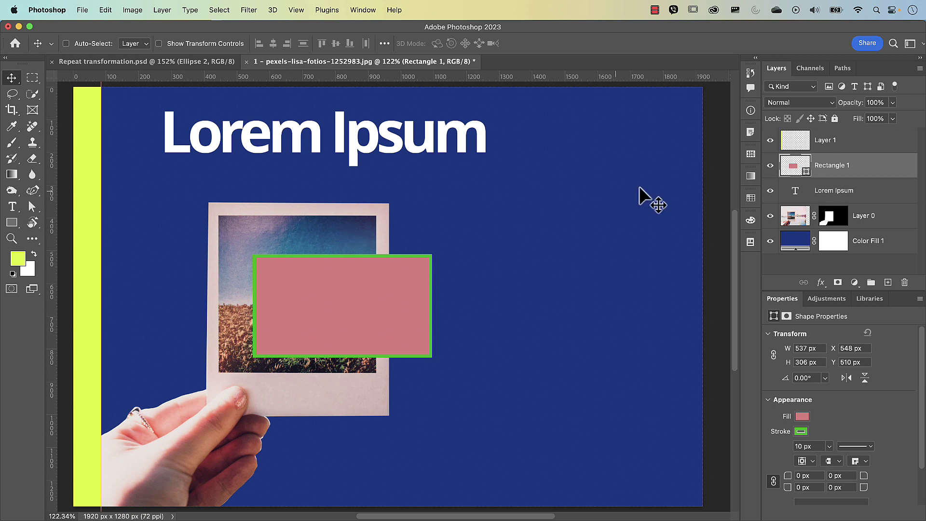
Reorder the Rectangle 1 layer beneath Layer 0 and return it to its place above the Lorem Ipsum layer.
drag(793, 173, 792, 228)
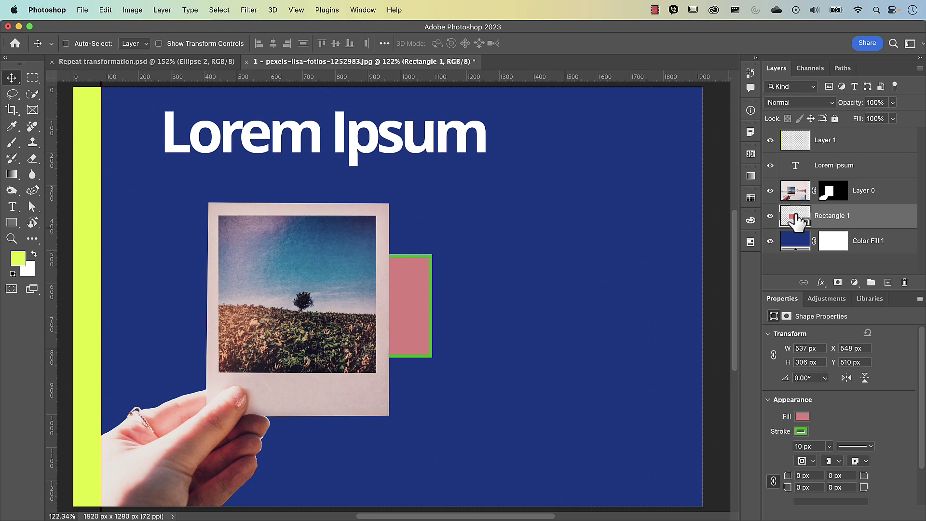
drag(794, 219, 753, 172)
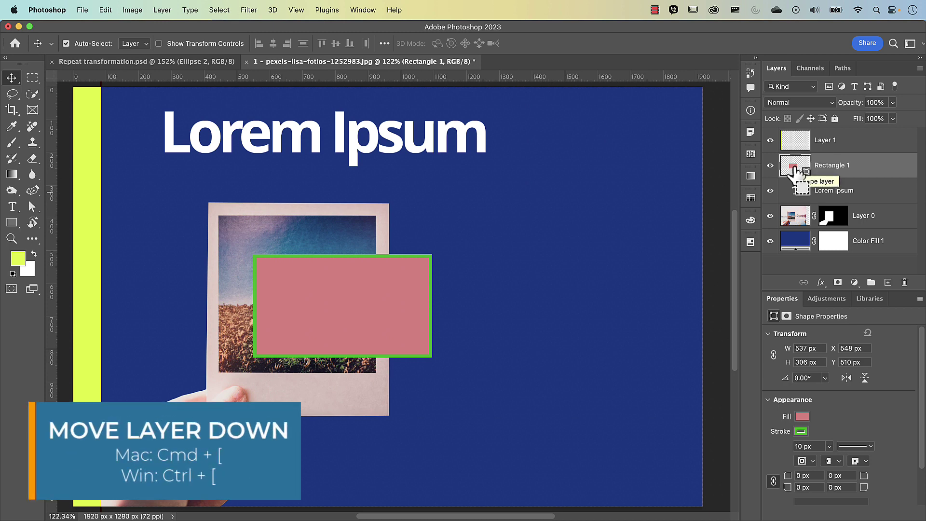
Lower the Rectangle 1 layer one level at a time to the bottom of the layer stack.
key(super+bracketleft)
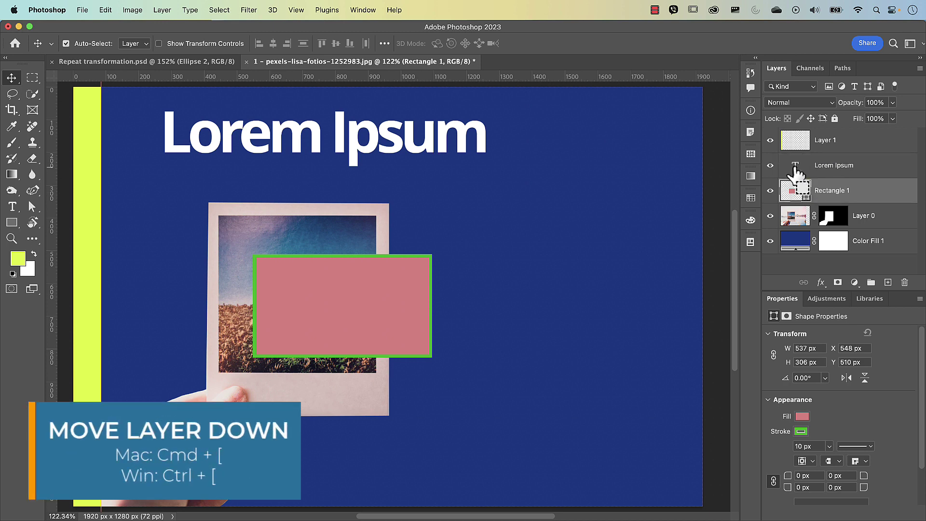
key(super+bracketleft)
key(super+bracketleft)
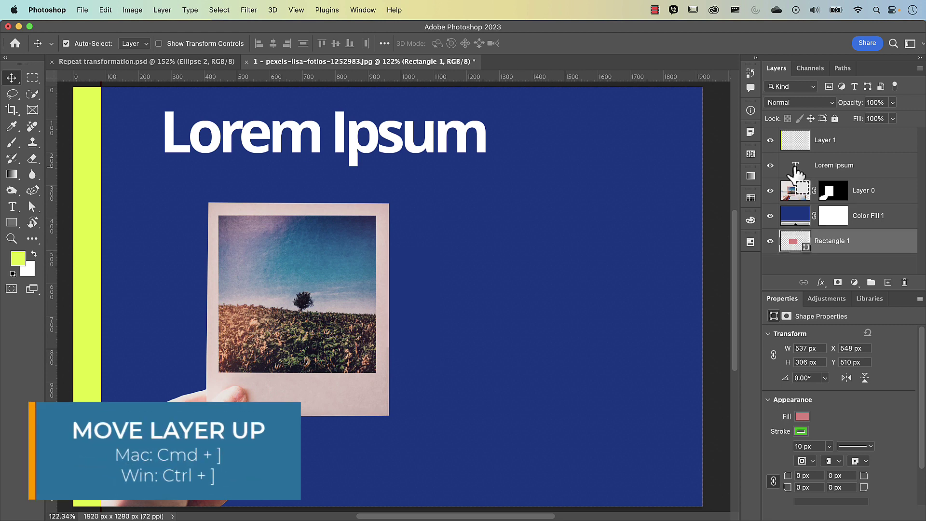
Raise the Rectangle 1 layer one level at a time to the top of the layer stack.
key(super+bracketright)
key(super+bracketright)
key(super+bracketright)
key(super+bracketright)
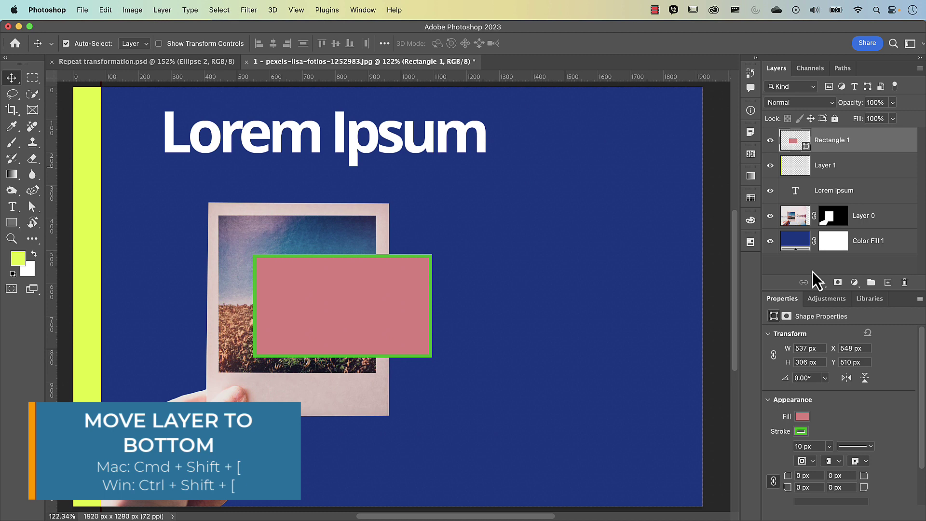
Send the Rectangle 1 layer straight to the bottom of the stack and bring it straight back to the top.
key(super+shift+bracketleft)
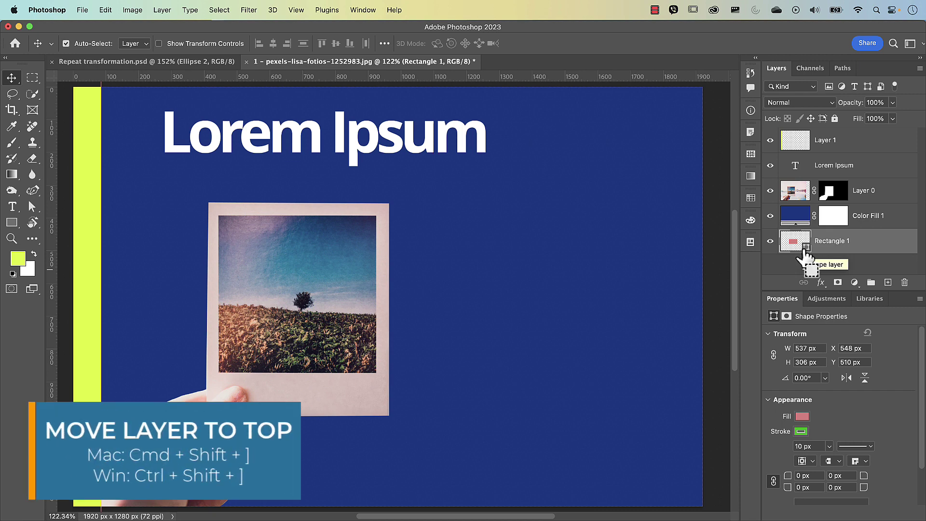
key(super+shift+bracketright)
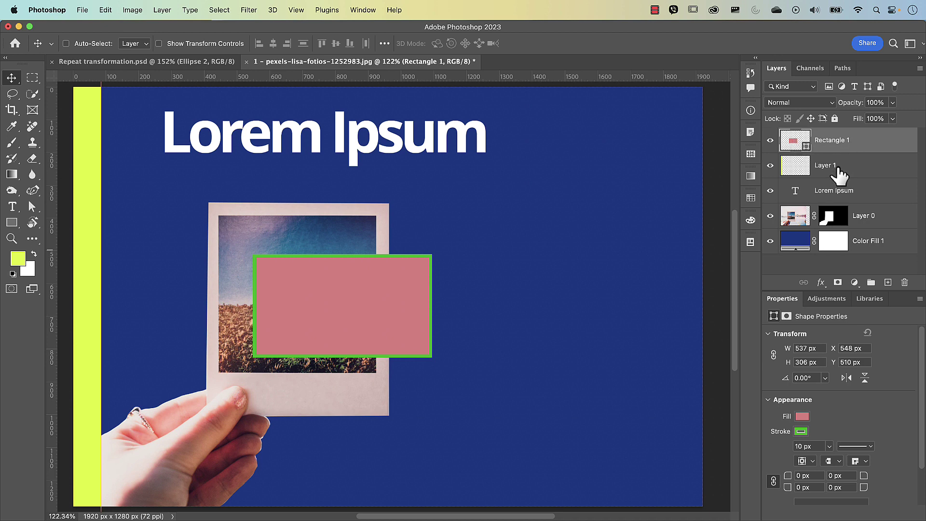
Group the Rectangle 1, Layer 1 and Lorem Ipsum layers and expand the group.
shift+click(843, 192)
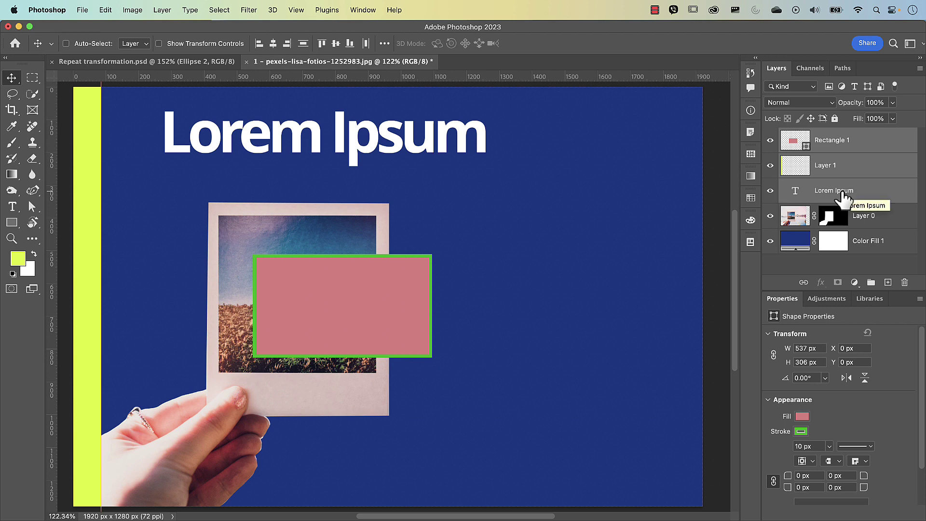
key(super+g)
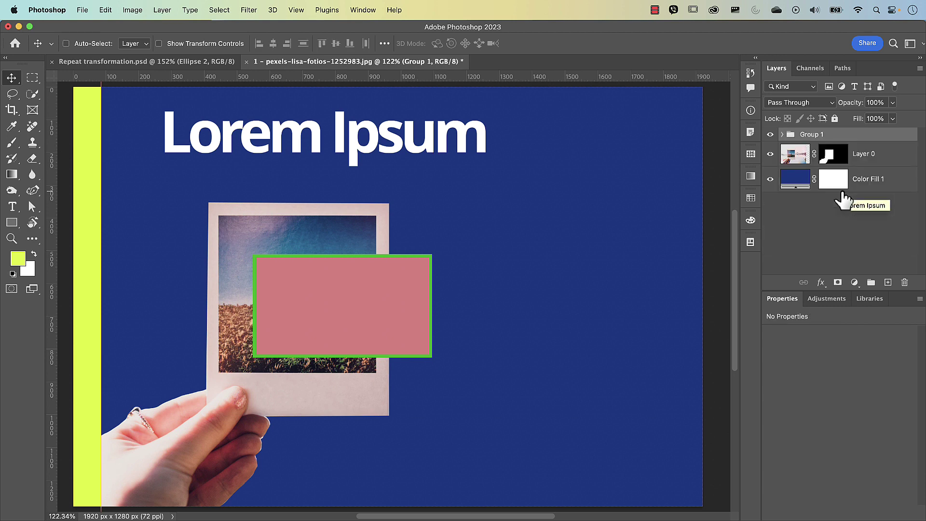
click(783, 135)
Lower the Rectangle 1 layer two levels to the bottom of Group 1.
click(818, 161)
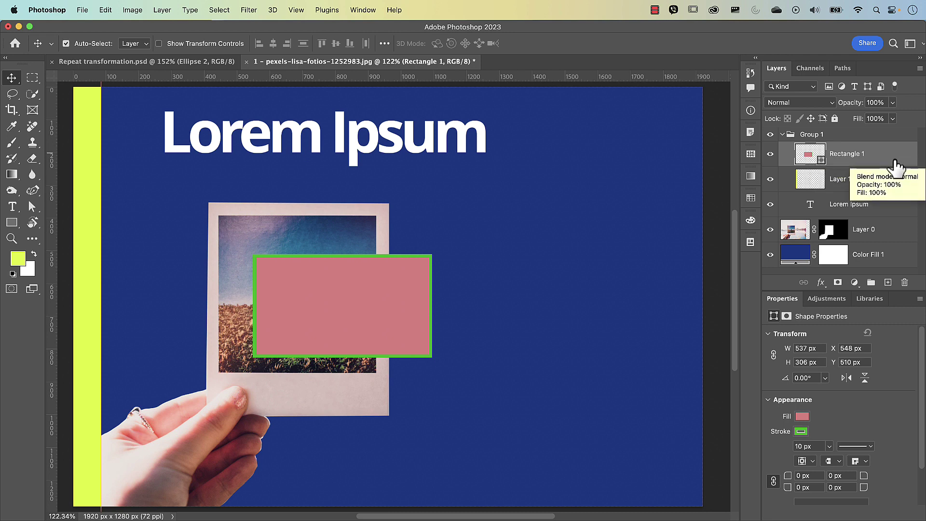
key(super+bracketleft)
key(super+bracketleft)
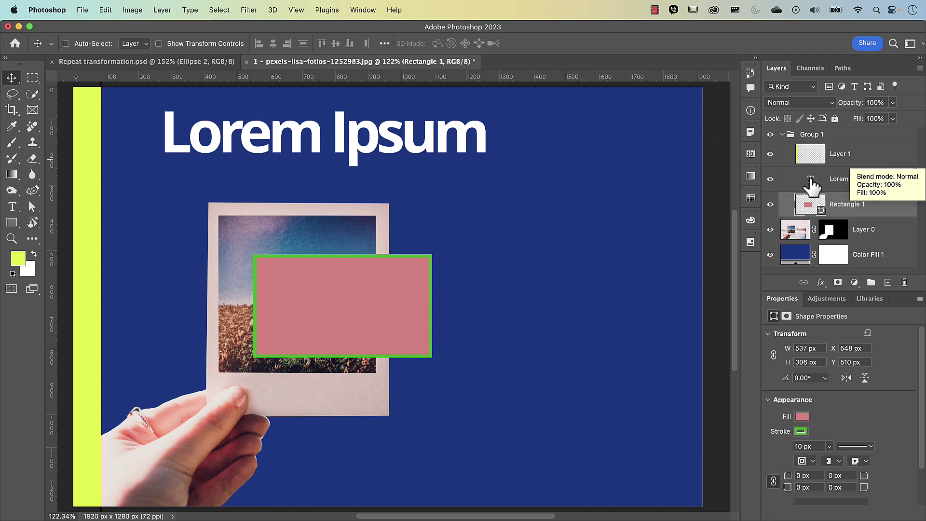
Reselect the Rectangle 1 layer in Group 1 and send it out of the group to the bottom of the layer stack.
click(783, 135)
click(782, 135)
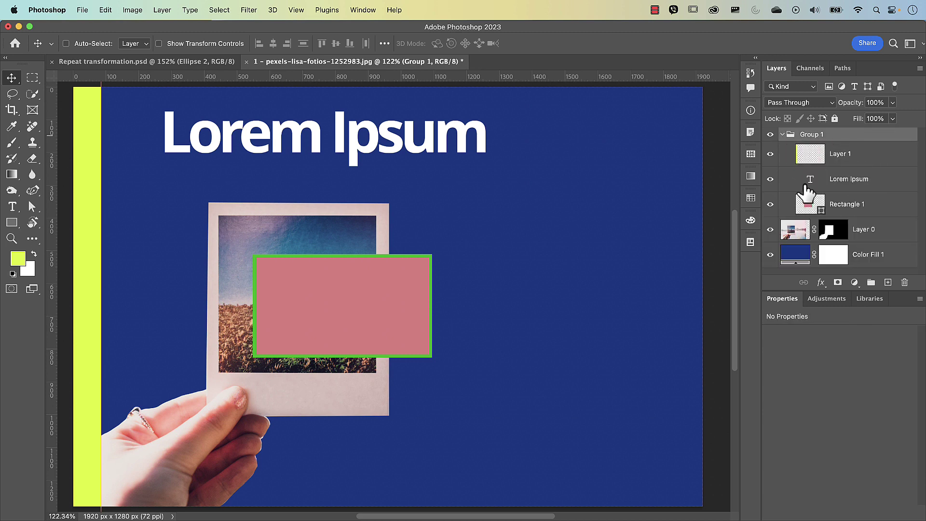
click(810, 212)
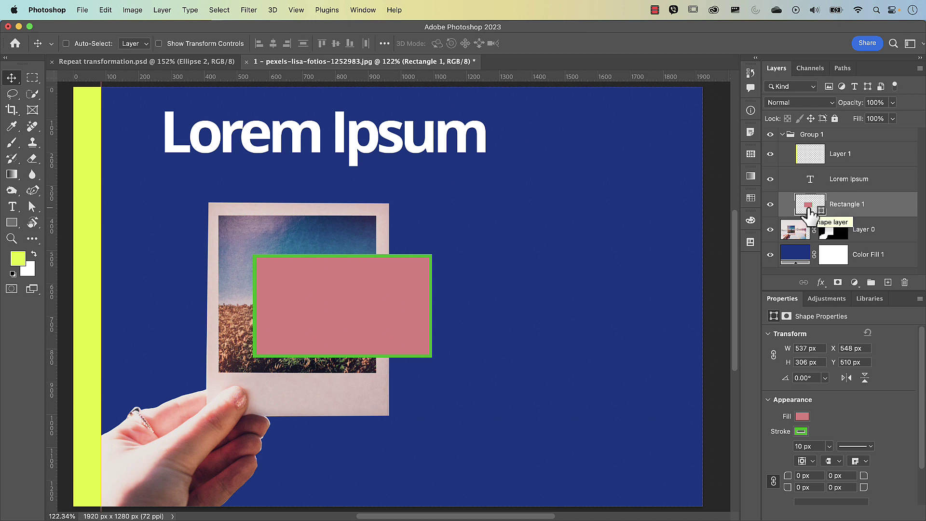
key(super)
key(super+shift+bracketleft)
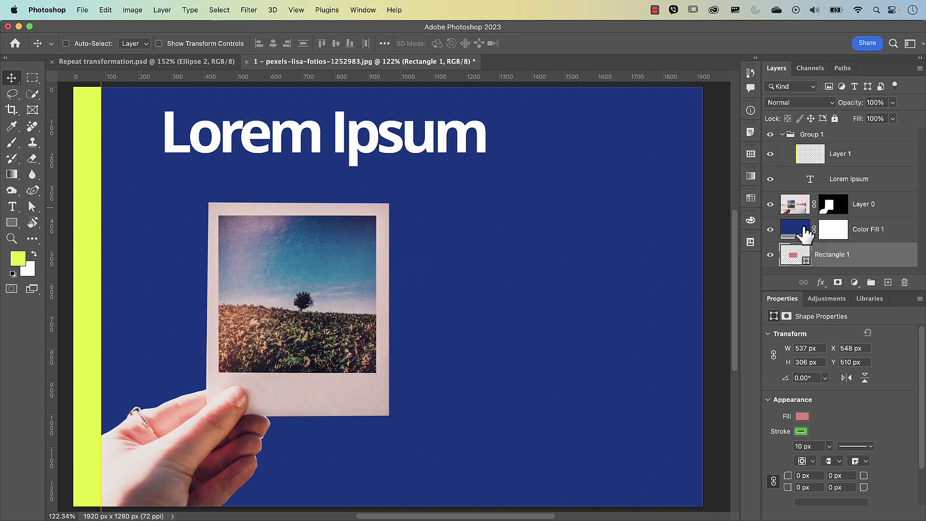
Raise the Rectangle 1 layer back into Group 1, and undo the reordering and the grouping.
key(super+bracketright)
key(super+bracketright)
key(super+bracketright)
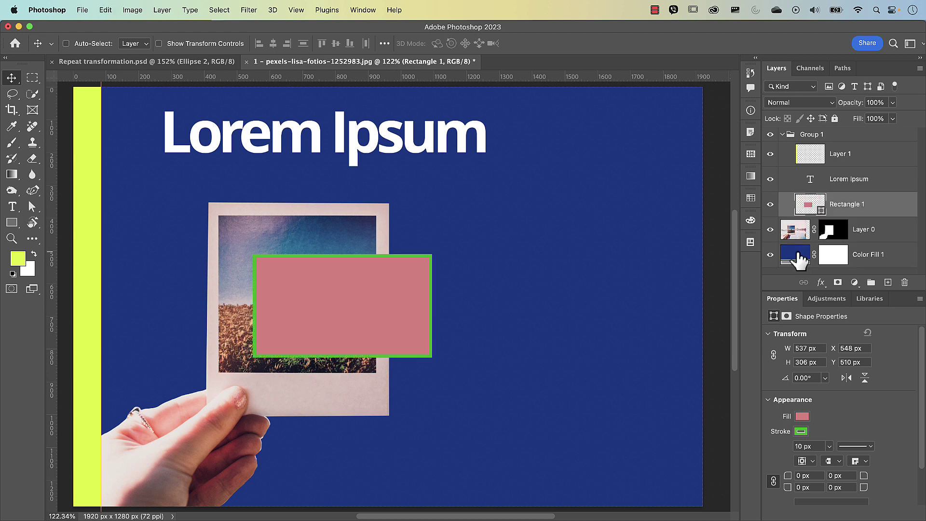
key(super+z)
key(super+z)
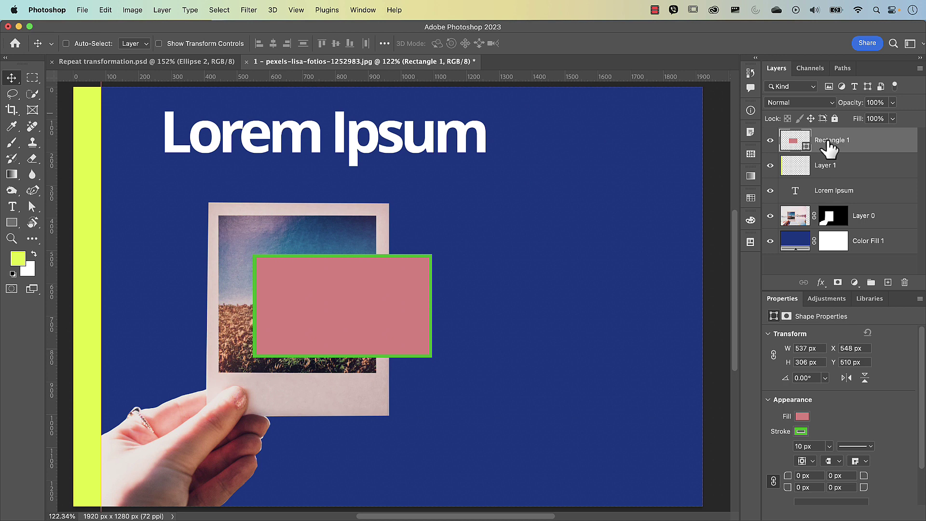
Rename the Rectangle 1 layer "Pink rectangle" and Layer 1 "Sidebar", keeping the Lorem Ipsum layer's name.
double_click(827, 140)
text(Pink rectangle)
key(Tab)
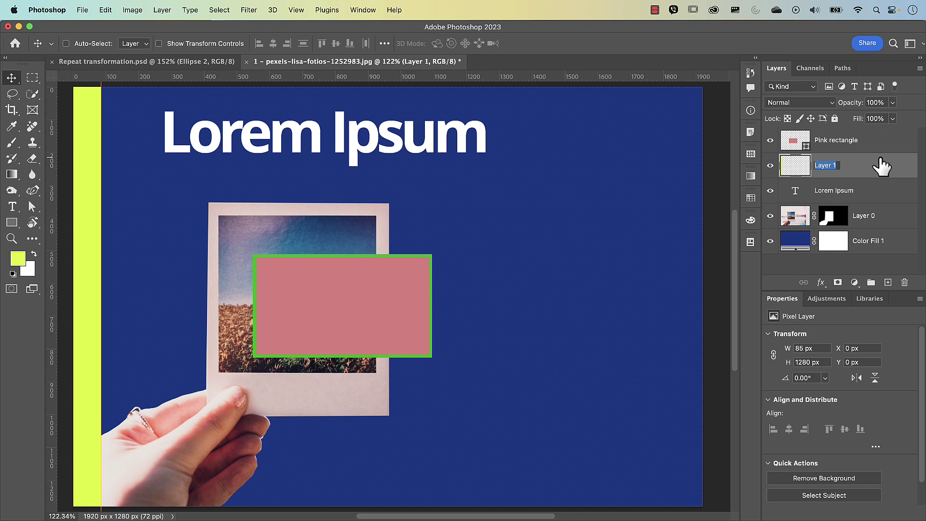
text(Sidebar)
key(Tab)
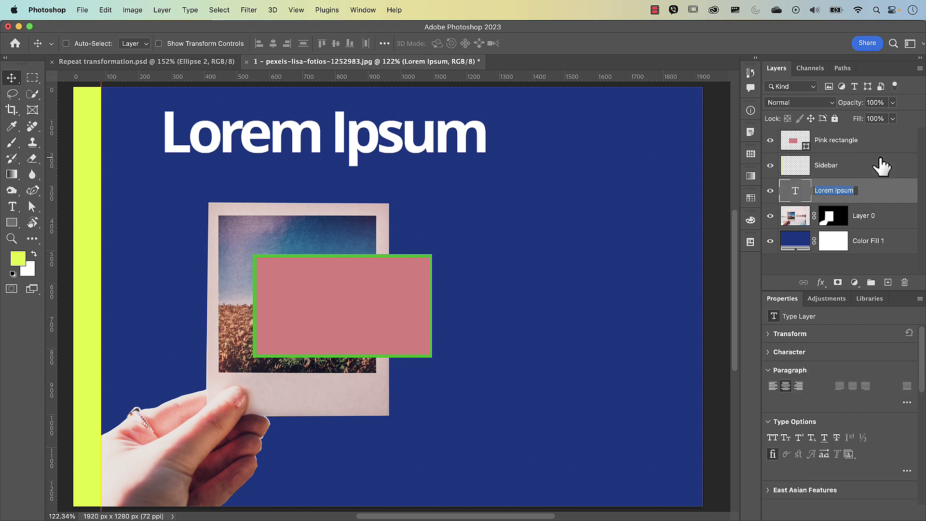
key(Return)
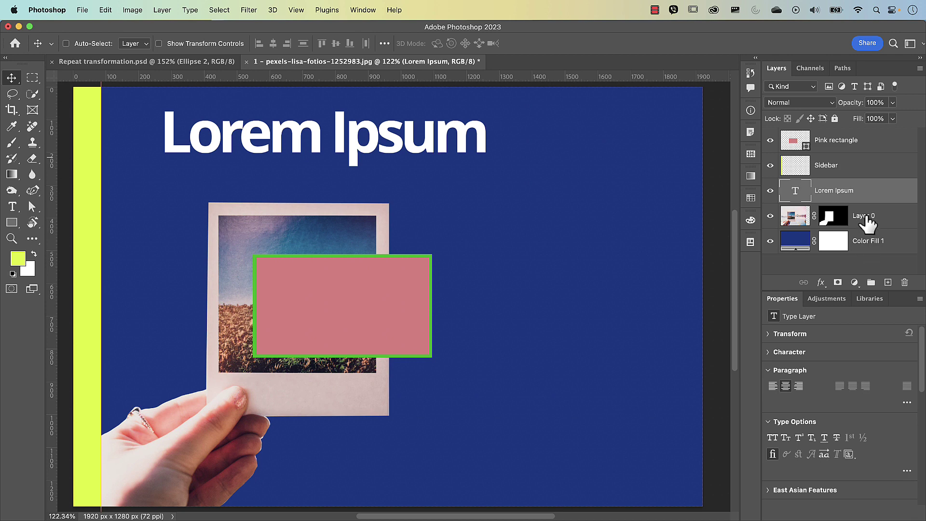
Open the Lorem Ipsum layer's name for editing and cycle backward through all the layer names until returning to it.
double_click(848, 191)
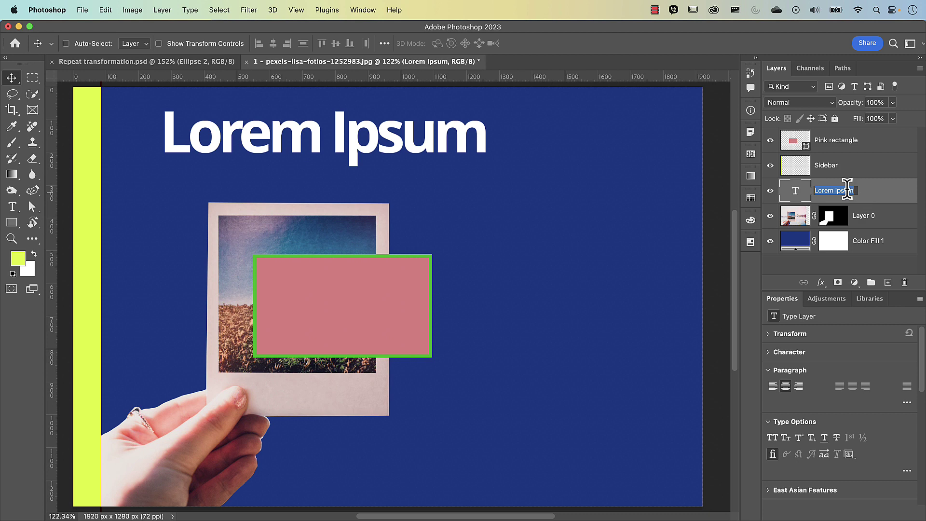
key(shift+Tab)
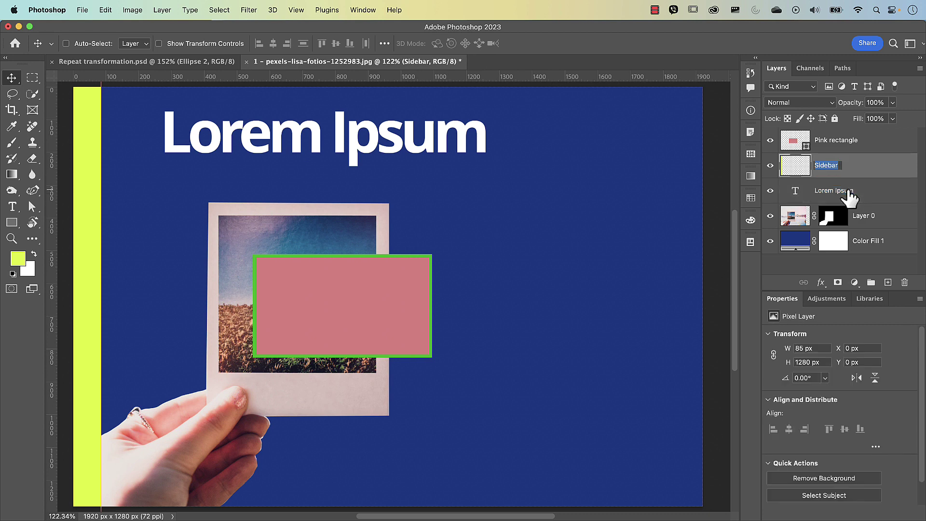
key(shift+Tab)
key(shift+Tab)
key(shift+Tab)
key(shift+Tab)
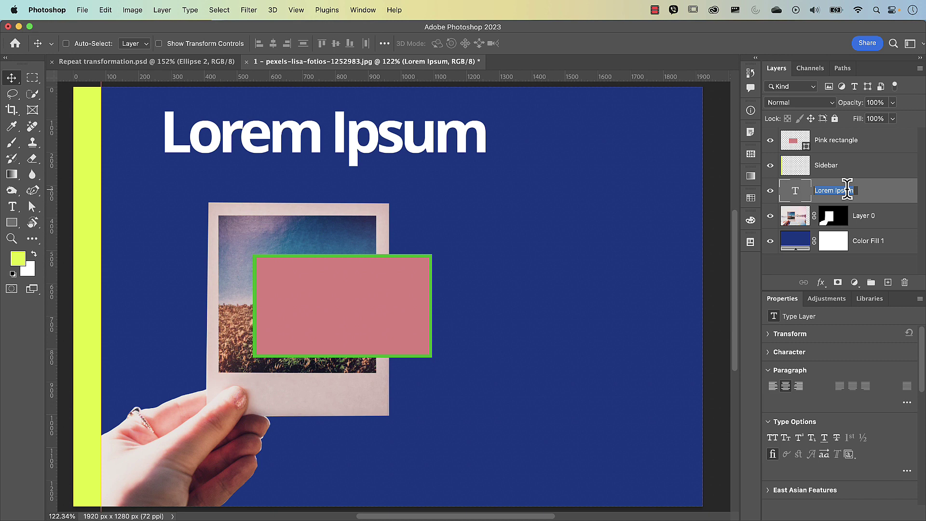
Rename the Lorem Ipsum layer "Text", Layer 0 "Picture" and the Color Fill 1 layer "Solid colour BG".
text(Text)
key(Tab)
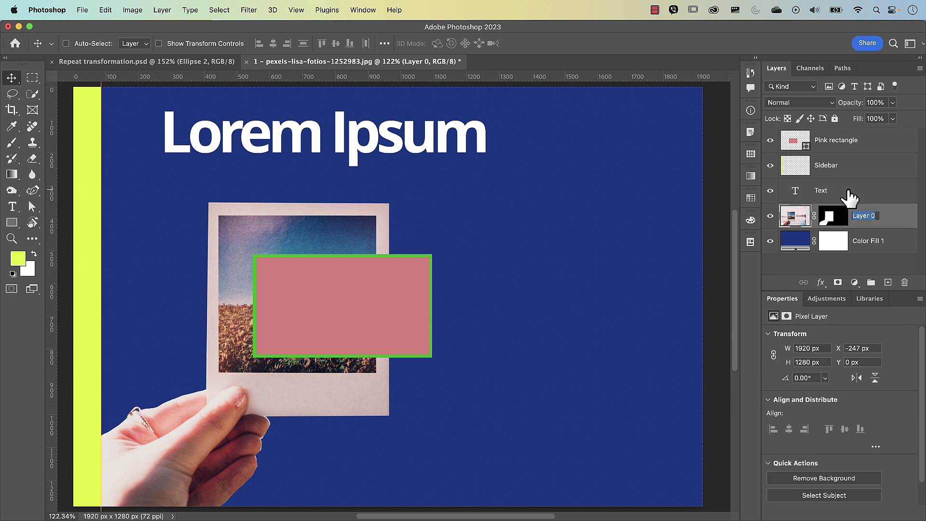
text(Picture)
key(Tab)
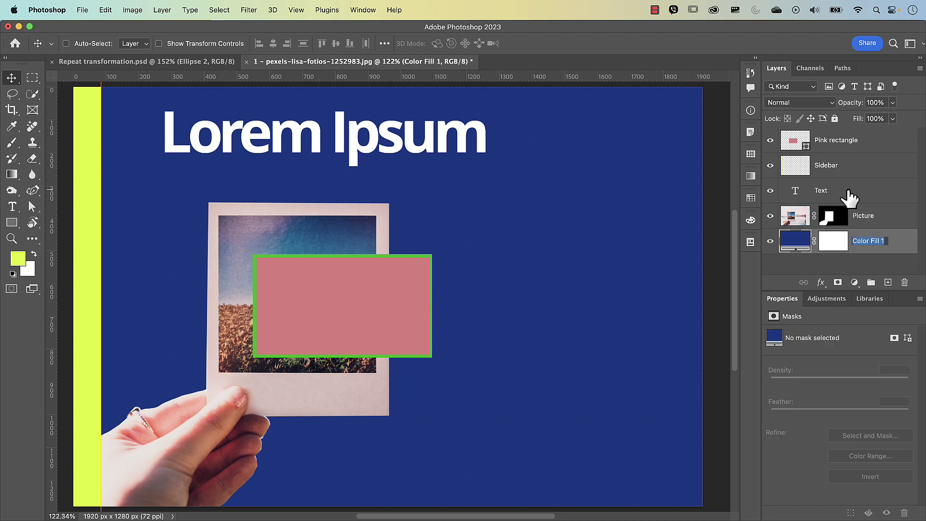
text(Solid colour BG)
key(Return)
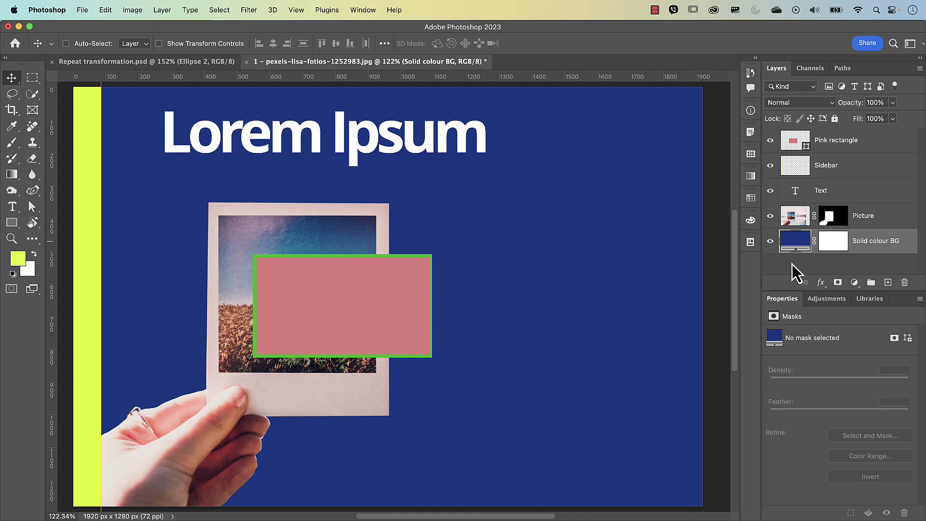
Add a new layer above the Solid colour BG layer and set the foreground colour to magenta f536e5.
click(888, 283)
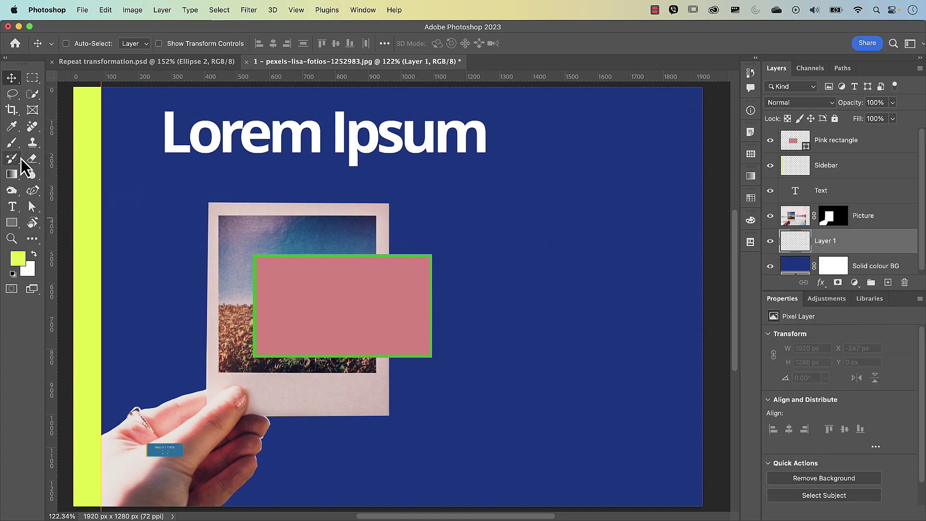
key(b)
click(17, 261)
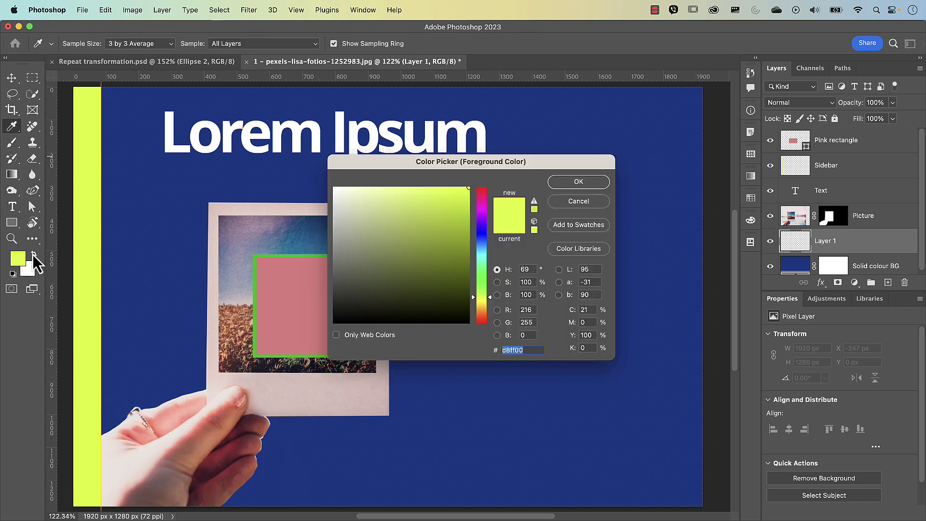
click(479, 206)
drag(479, 208, 484, 209)
drag(435, 194, 440, 192)
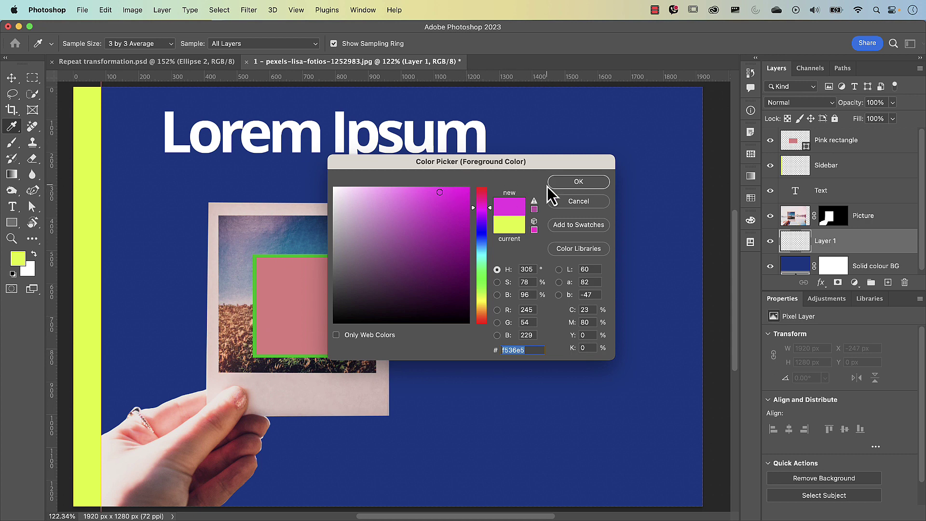
click(573, 186)
Paint five wavy magenta lines diagonally across the blue background on the new layer with the 35 px Brush tool.
key(b)
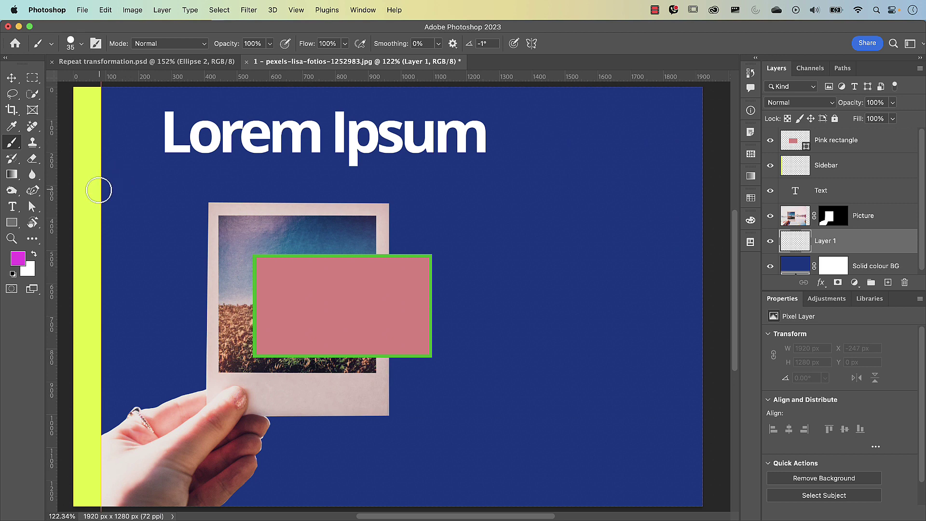
mouse_move(97, 193)
mouse_down()
mouse_move(169, 143)
mouse_move(239, 145)
mouse_move(325, 114)
mouse_move(478, 84)
mouse_up()
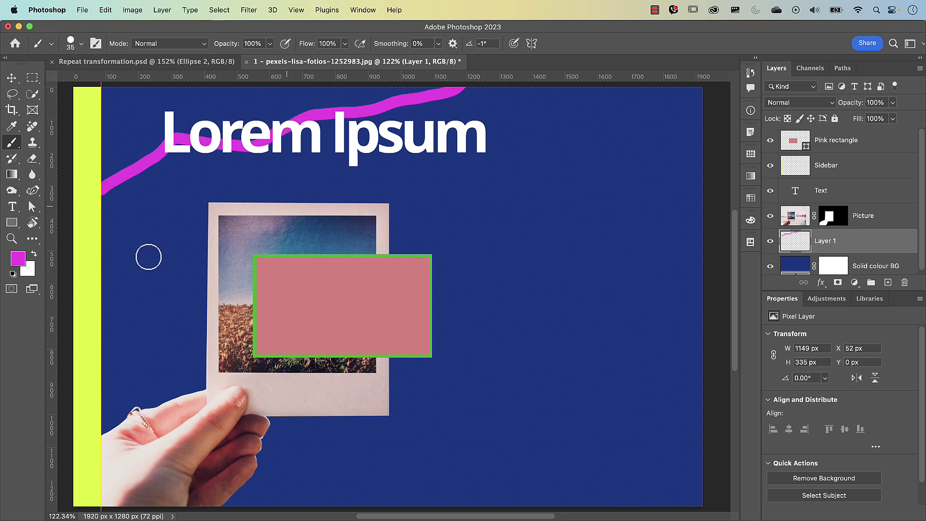
mouse_move(145, 258)
mouse_down()
mouse_move(589, 128)
mouse_move(663, 54)
mouse_up()
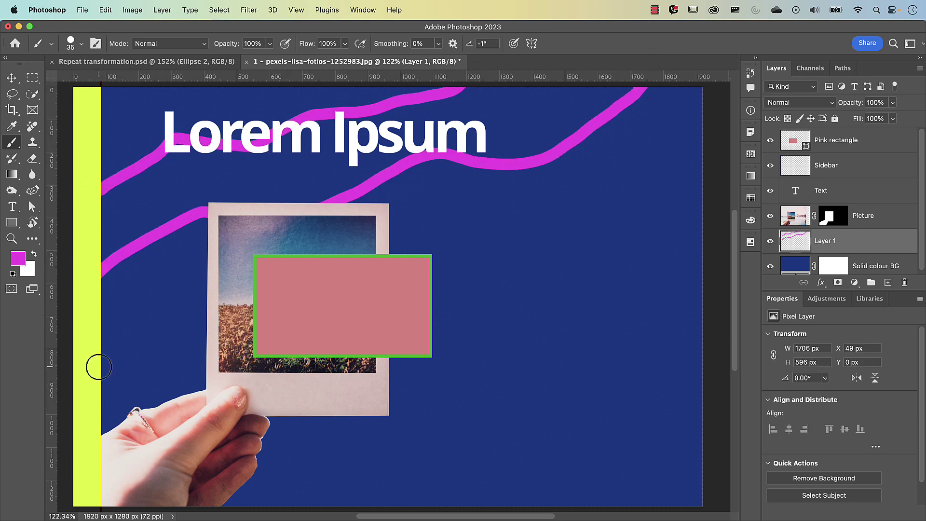
drag(93, 366, 132, 324)
mouse_move(195, 296)
mouse_down()
mouse_move(490, 283)
mouse_move(707, 133)
mouse_up()
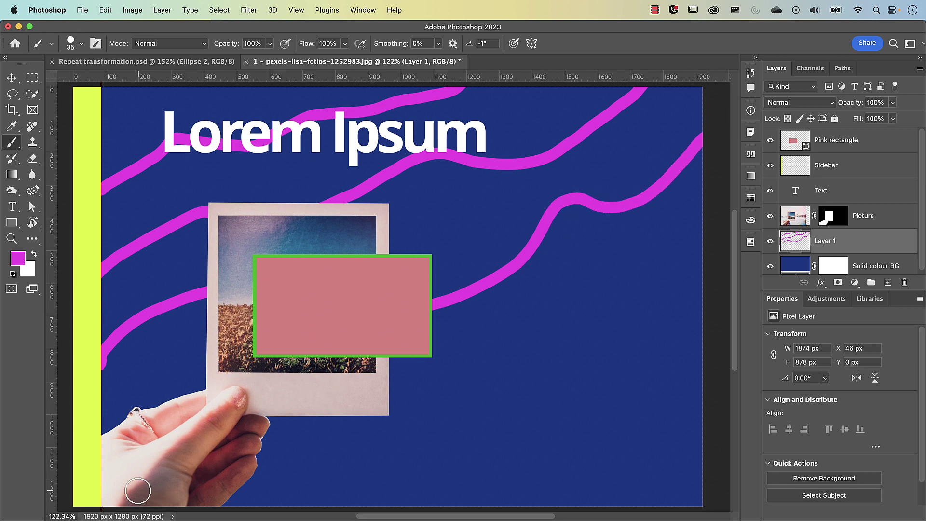
drag(331, 395, 722, 274)
drag(281, 516, 402, 446)
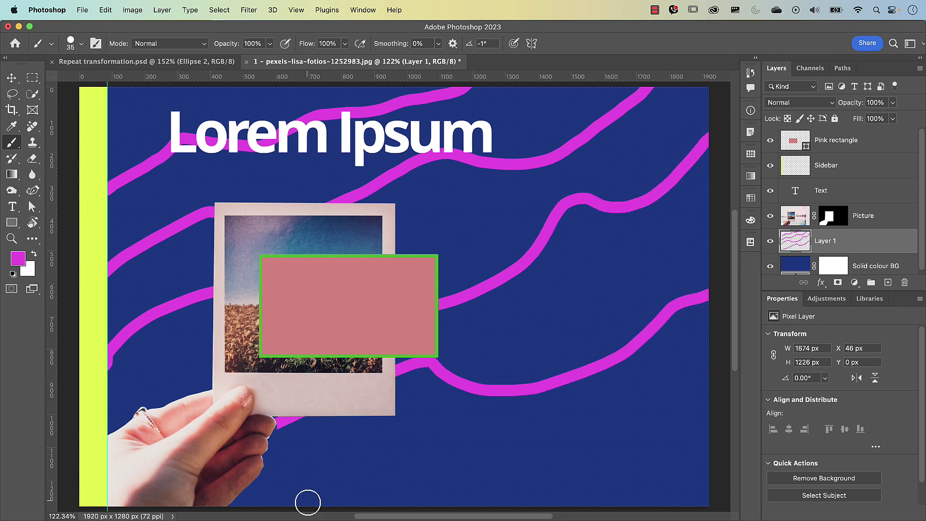
mouse_move(306, 508)
mouse_down()
mouse_move(377, 469)
mouse_move(647, 419)
mouse_move(703, 389)
mouse_up()
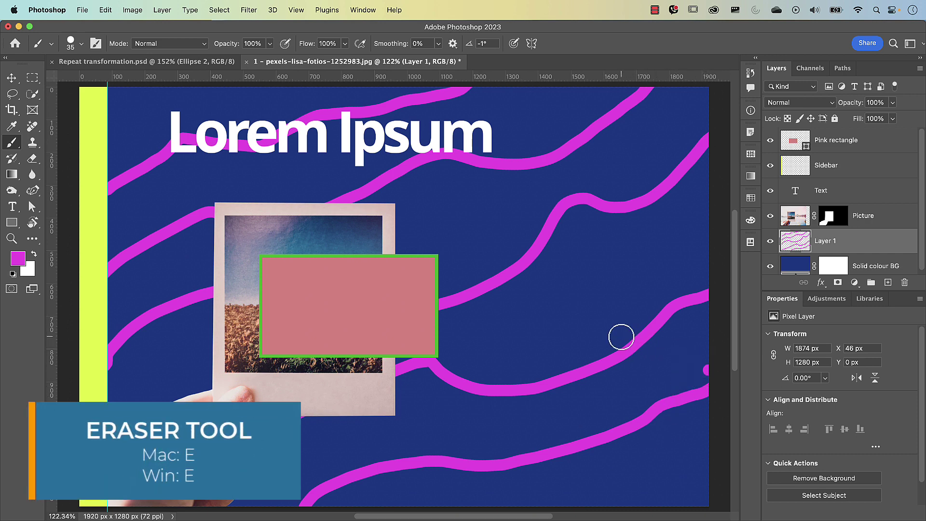
Alternate between the Eraser and Brush tools, and enlarge the eraser tip to 65 px.
key(e)
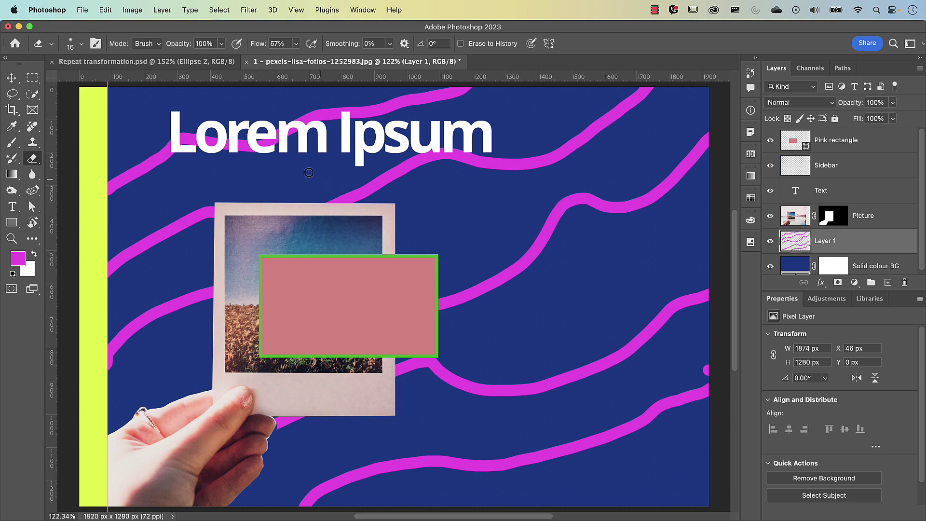
key(b)
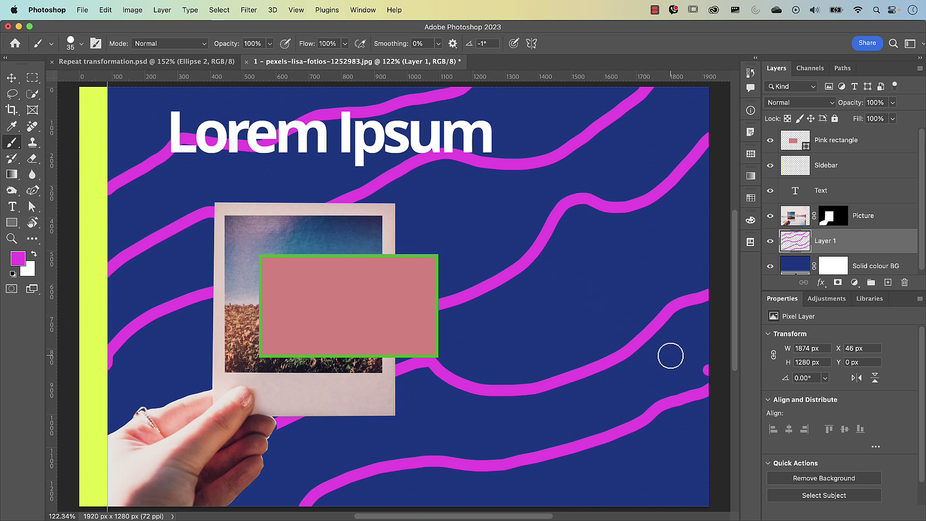
key(e)
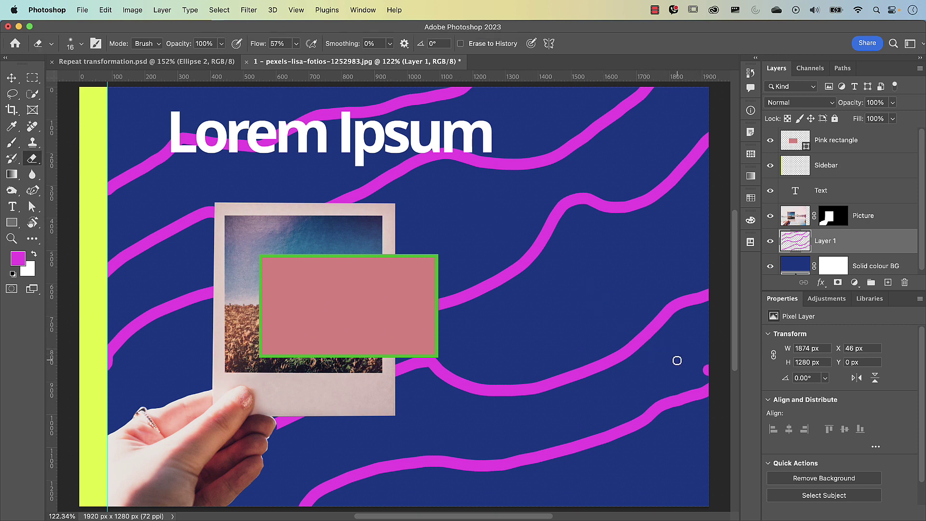
drag(255, 45, 341, 57)
mouse_move(622, 355)
mouse_down()
mouse_move(647, 368)
mouse_move(642, 360)
mouse_up()
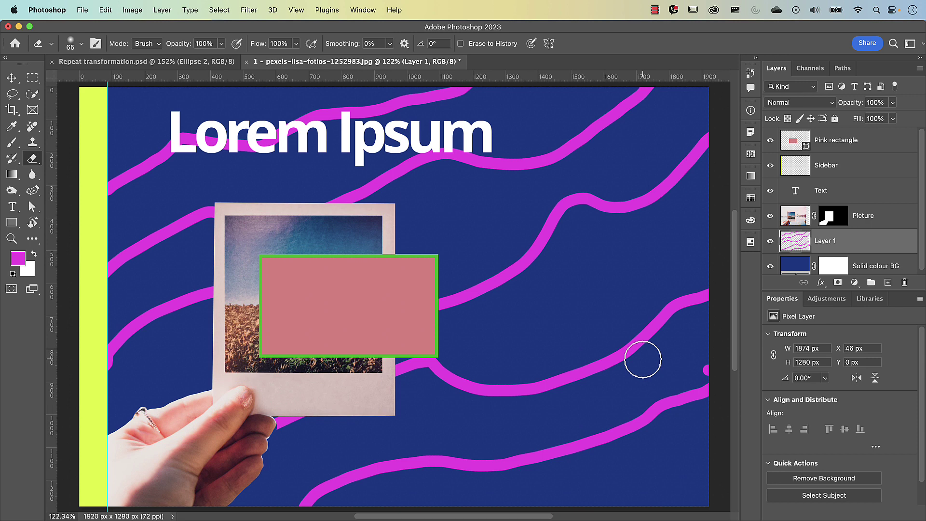
Temporarily erase with the Brush tip the stray dot and the end of the lowest magenta line, and repaint that end to the canvas edge.
key(b)
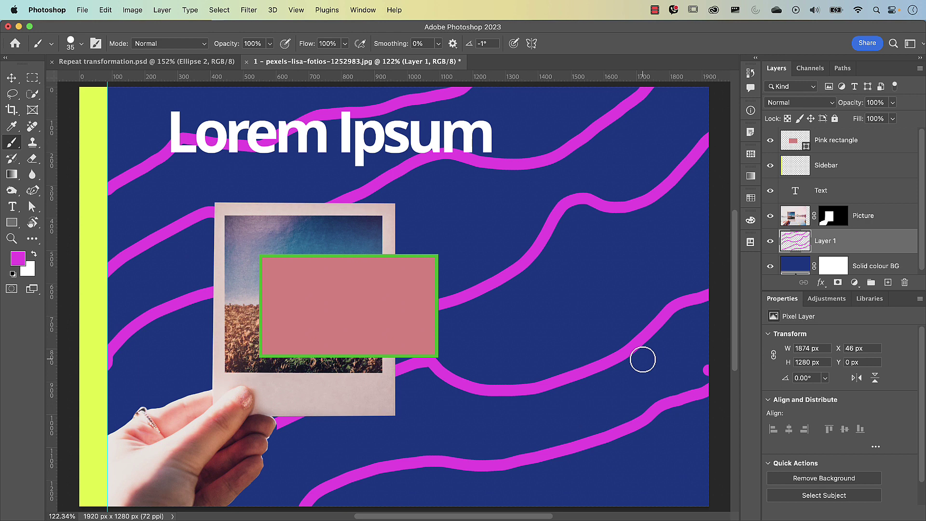
key(asciitilde)
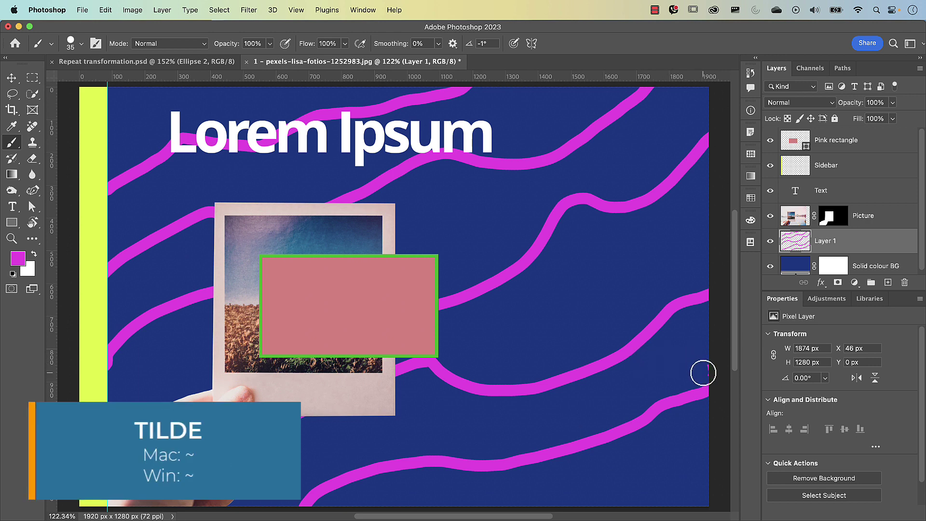
mouse_move(707, 381)
mouse_down()
mouse_move(677, 417)
mouse_move(660, 390)
mouse_move(651, 424)
mouse_move(608, 431)
mouse_up()
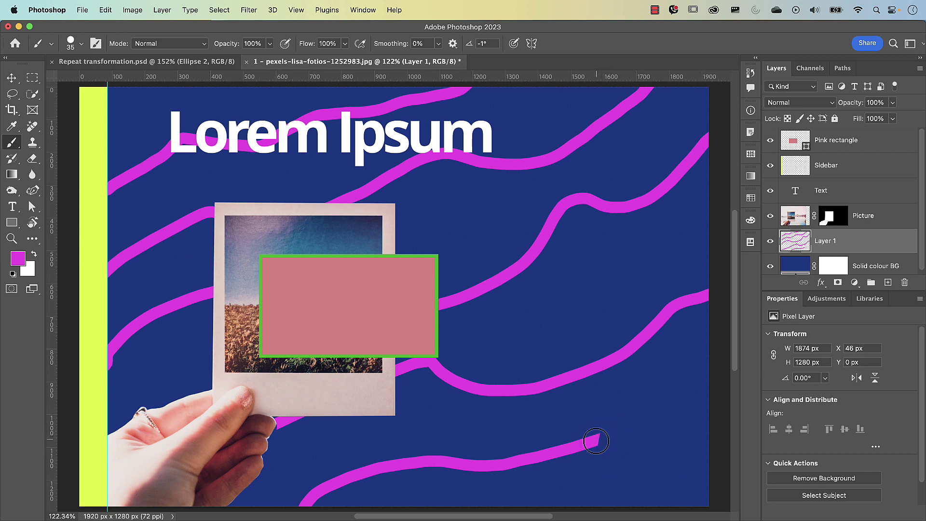
mouse_move(596, 441)
mouse_down()
mouse_move(675, 398)
mouse_move(718, 350)
mouse_up()
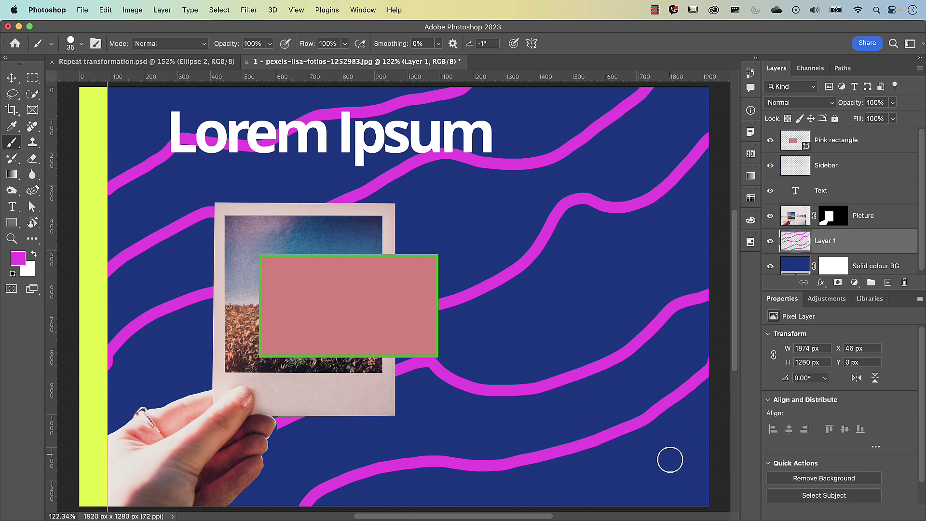
mouse_move(714, 437)
mouse_down()
mouse_move(640, 478)
mouse_move(637, 465)
mouse_move(640, 483)
mouse_move(642, 465)
mouse_move(645, 480)
mouse_move(662, 484)
mouse_move(707, 449)
mouse_up()
key(grave)
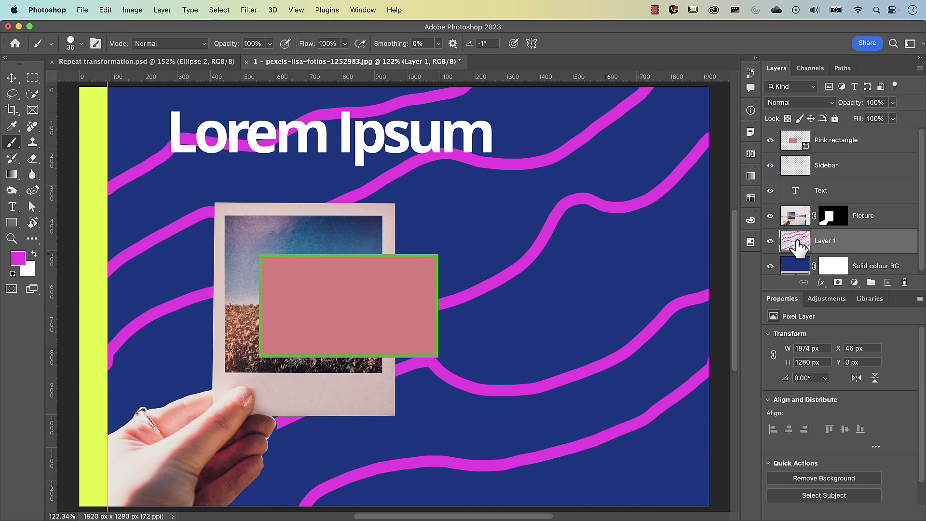
Add a new layer directly above the Solid colour BG layer, and delete it.
click(801, 264)
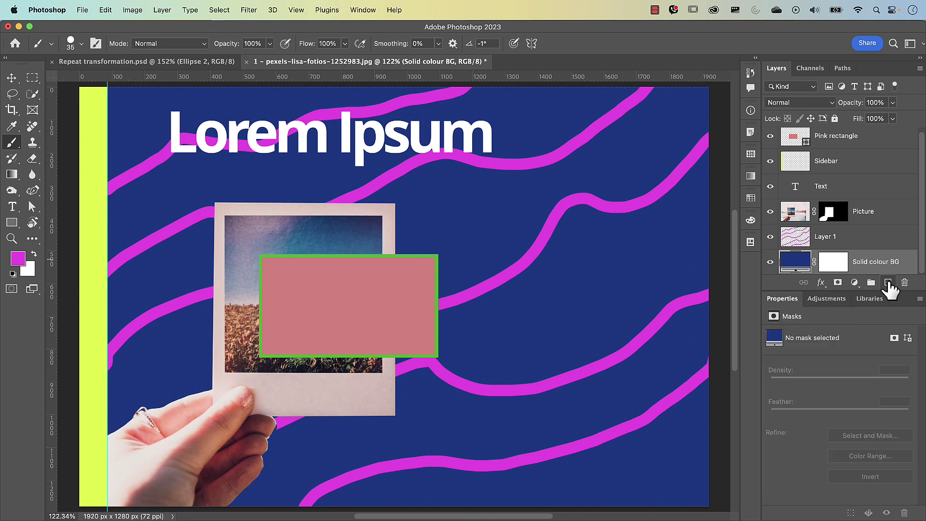
click(888, 283)
scroll(864, 245, down, 1)
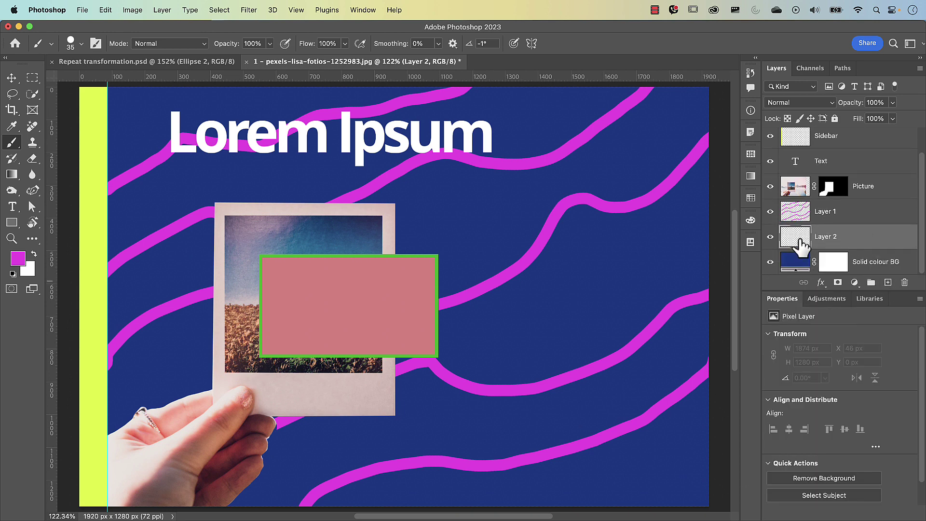
click(905, 284)
click(498, 203)
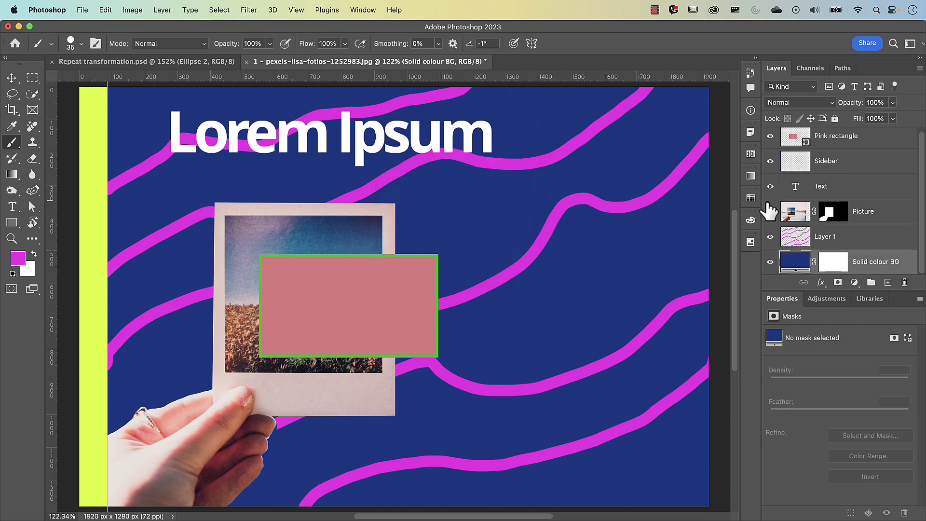
Add a new layer directly beneath Layer 1 while Layer 1 is selected, and delete it.
click(801, 236)
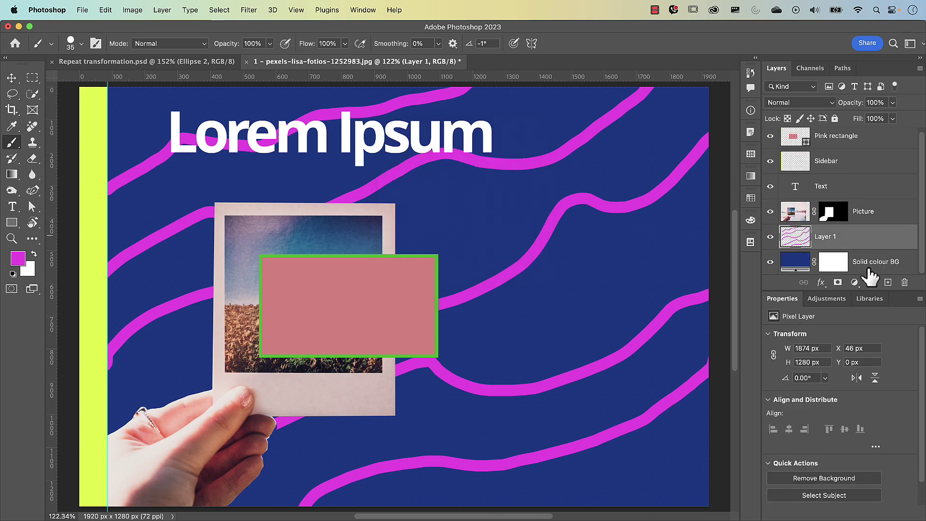
super+click(889, 283)
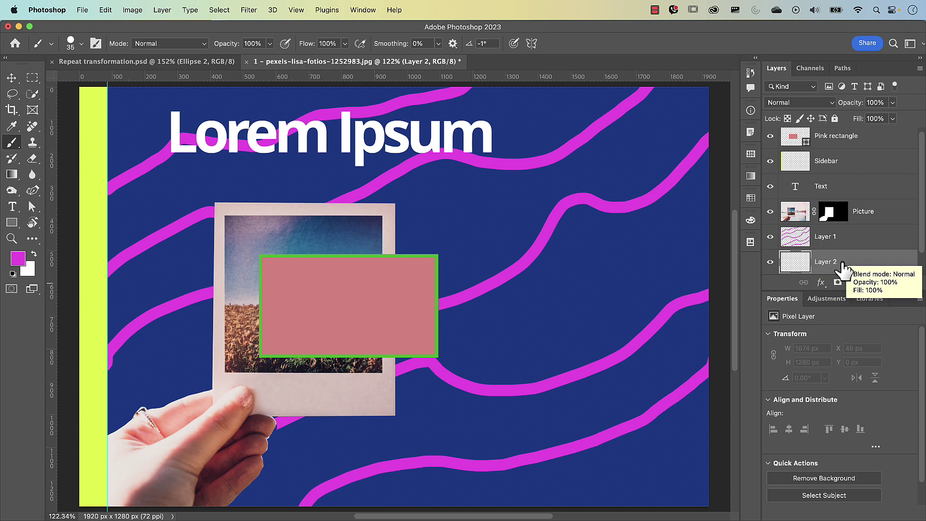
drag(854, 264, 906, 283)
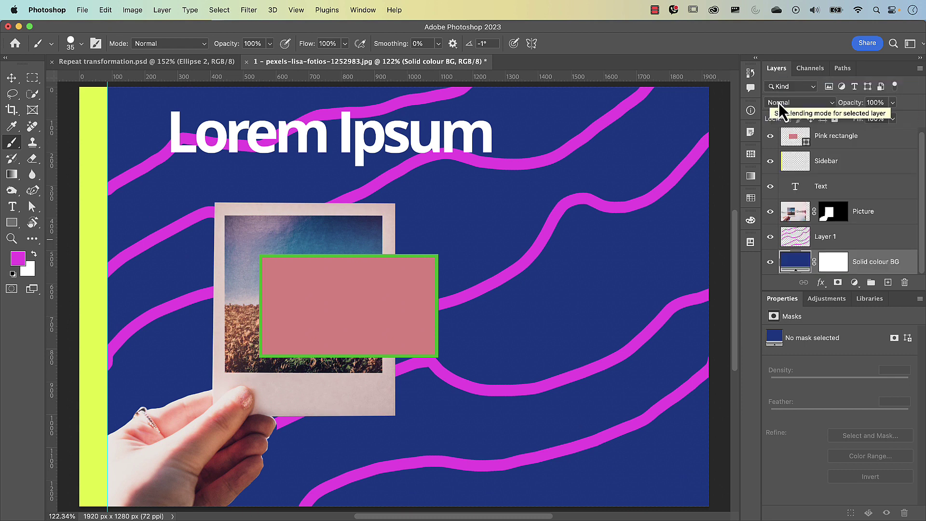
Preview blend modes such as Subtract on the Pink rectangle layer, keeping it on Normal.
click(801, 143)
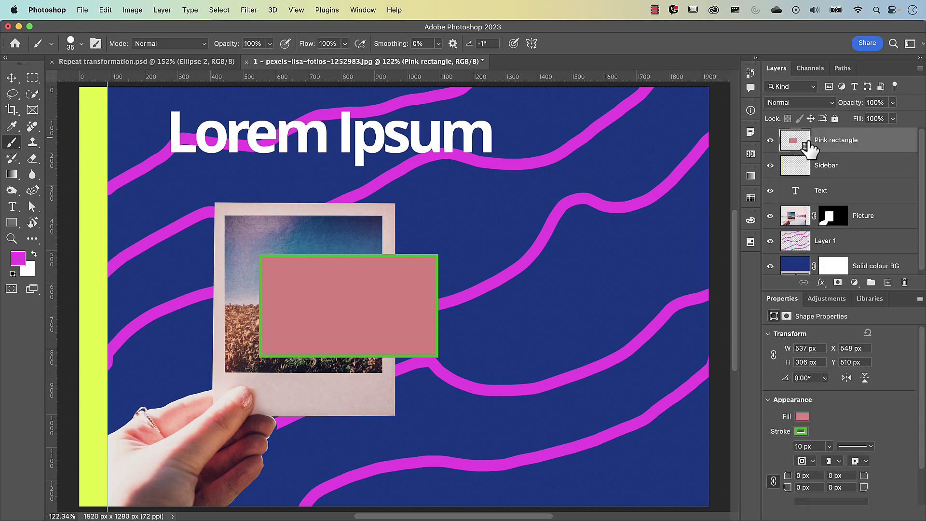
click(802, 105)
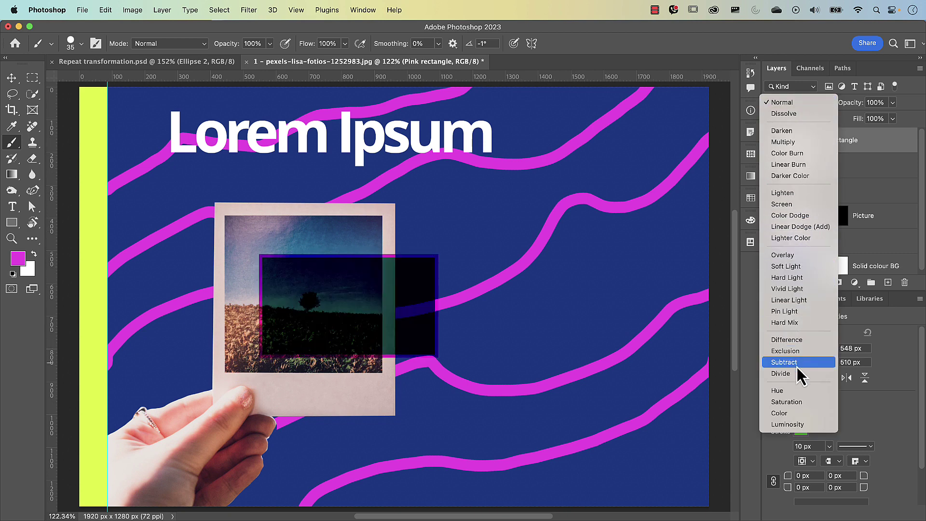
click(877, 138)
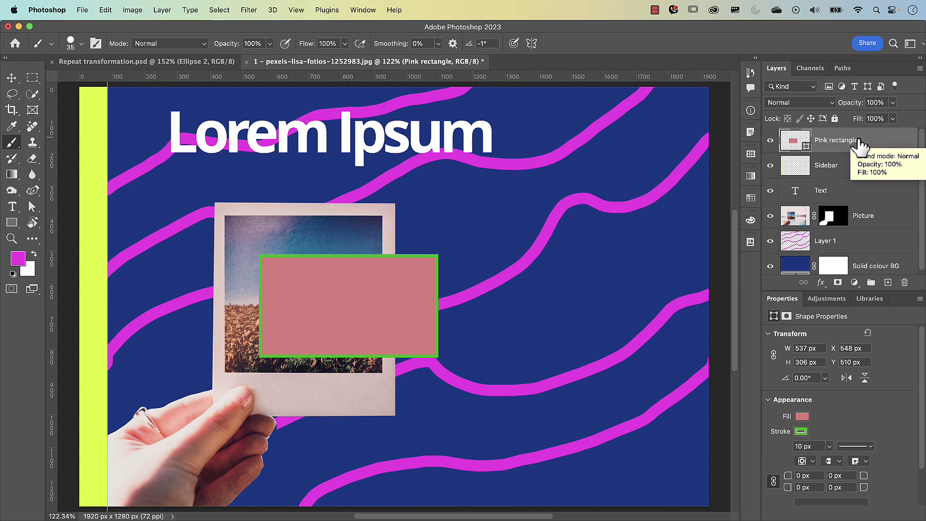
Switch to the Move tool and cycle the Pink rectangle layer forward through the blend modes to Pin Light.
key(shift+plus)
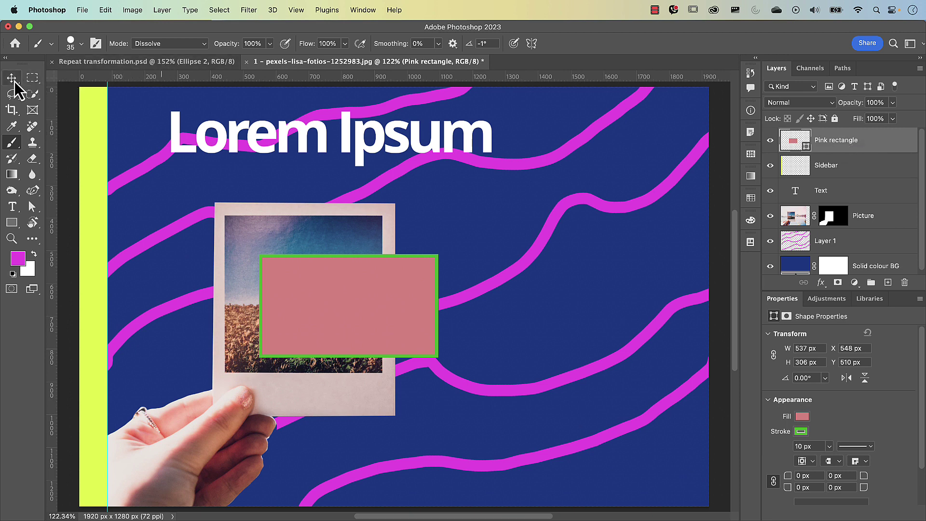
click(13, 80)
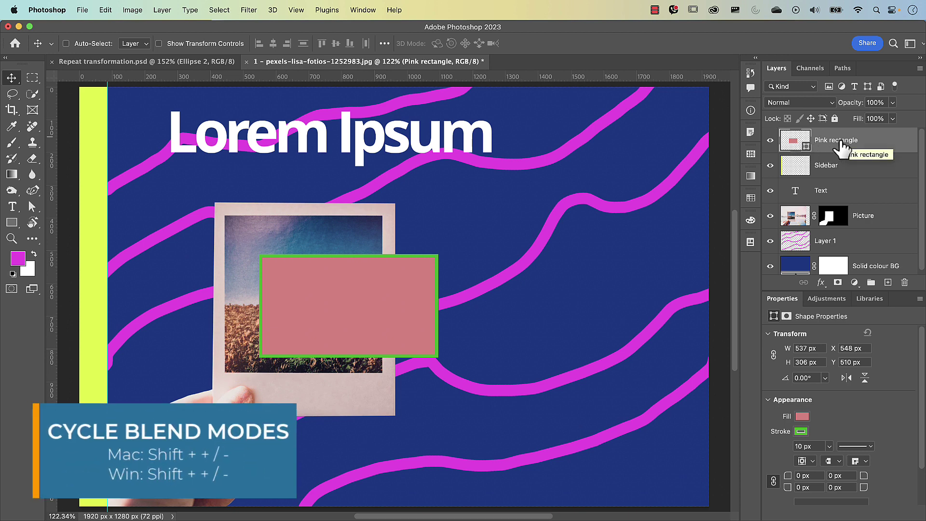
key(shift+plus)
key(shift+plus)
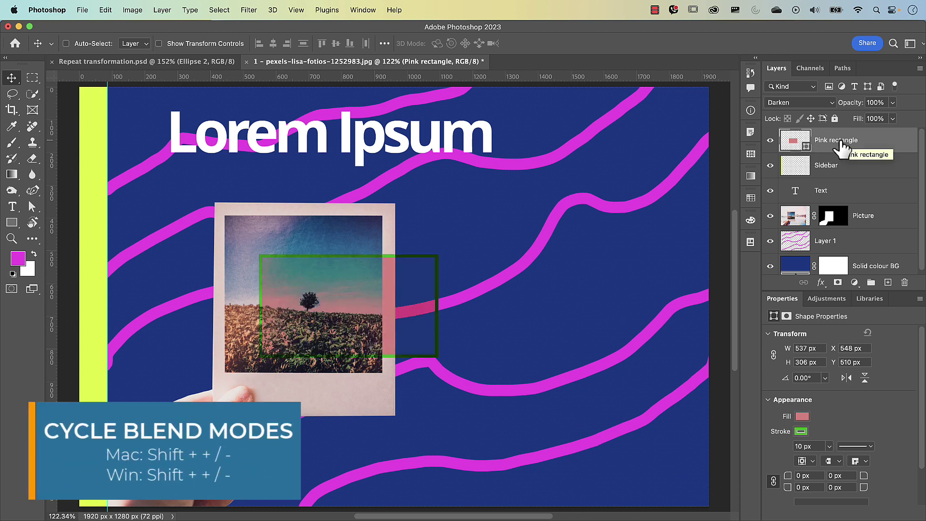
key(shift+plus)
key(shift+plus)
key(shift+plus)
key(shift+plus)
key(shift+plus)
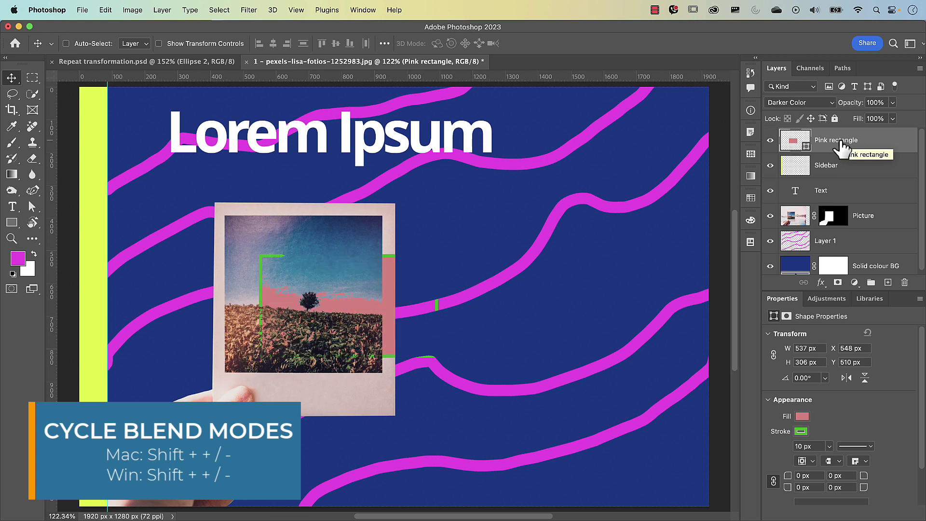
key(shift+plus)
key(shift+plus)
key(shift+plus)
key(shift+plus)
key(shift+plus)
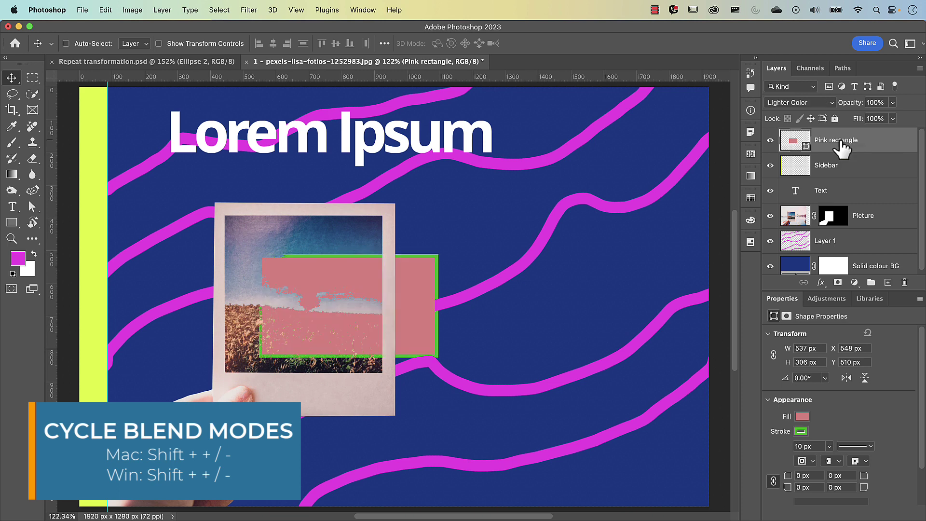
key(shift+plus)
key(shift+plus)
key(shift+plus)
key(shift+plus)
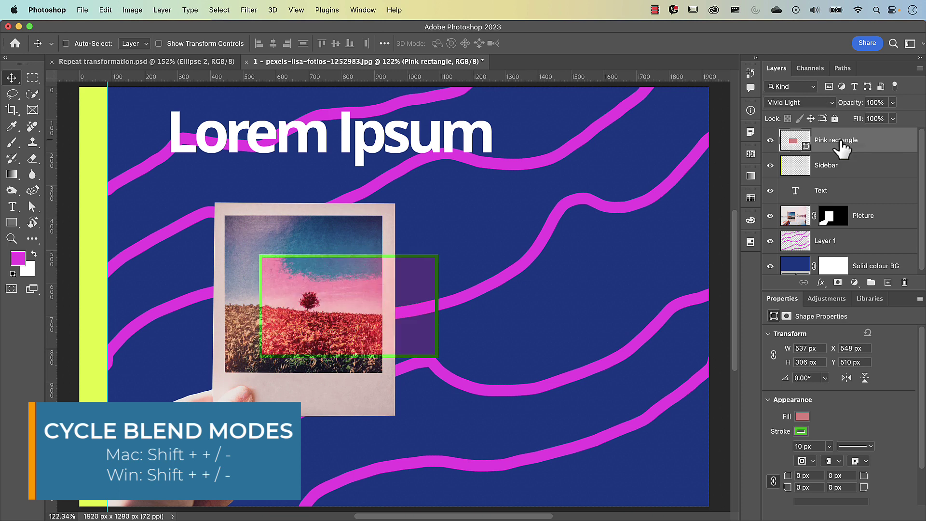
key(shift+plus)
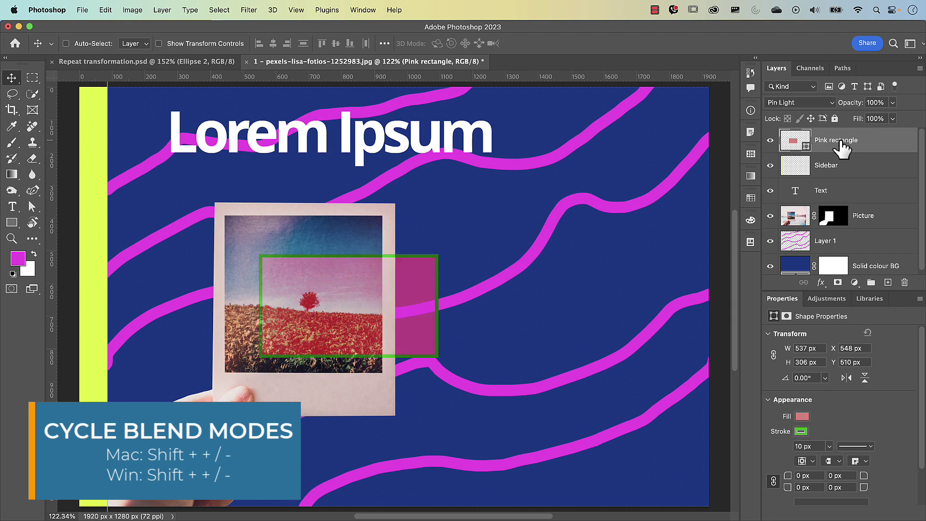
Cycle the Pink rectangle layer's blend mode backward to Lighter Color.
key(shift+minus)
key(shift+minus)
key(shift+minus)
key(shift+minus)
key(shift+minus)
key(shift+minus)
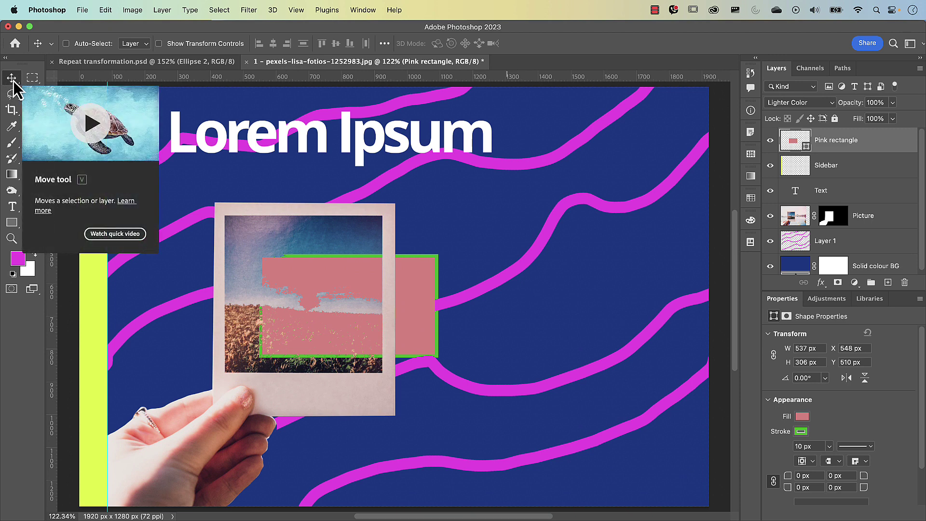
With the Move tool, pick up the guide beside the yellow sidebar, flip it between vertical and horizontal, and remove it from the canvas.
key(b)
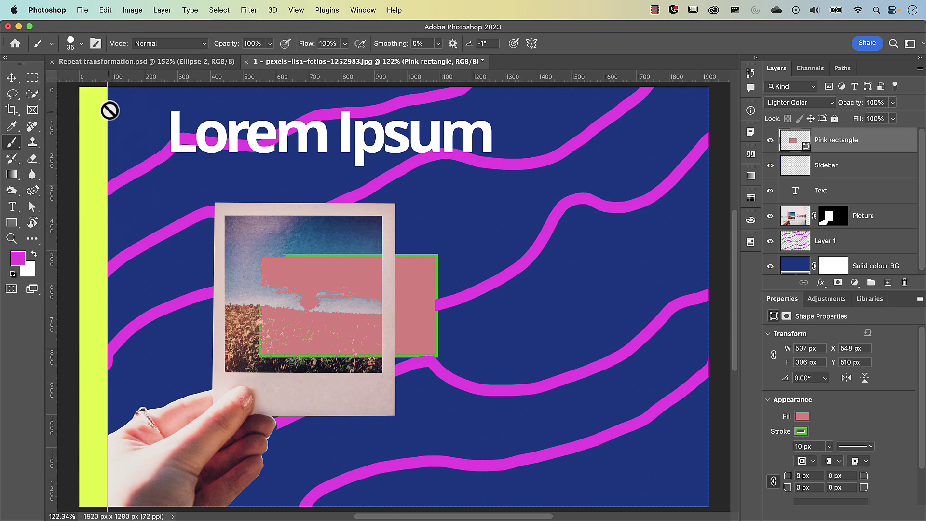
click(17, 81)
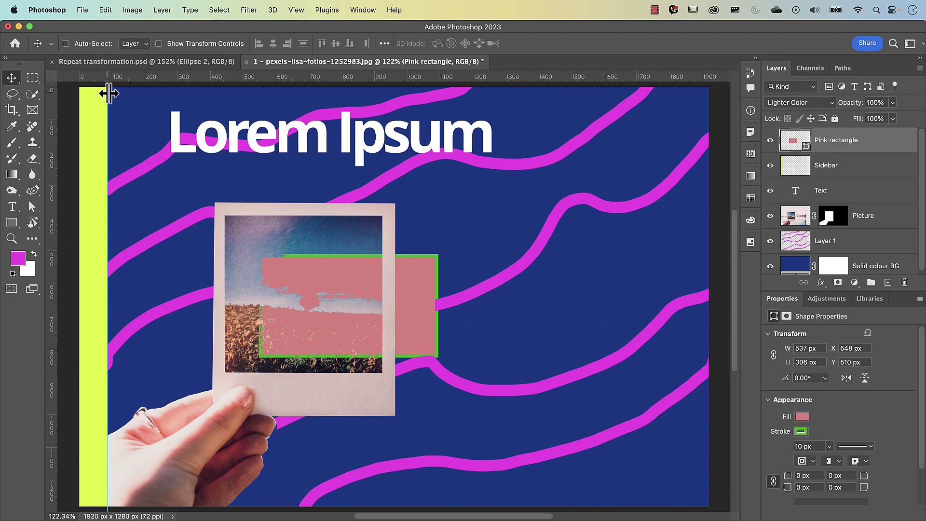
drag(109, 93, 186, 86)
key(alt)
key(alt)
key(alt)
key(alt)
key(alt)
key(alt)
key(alt)
key(alt)
key(alt)
key(alt)
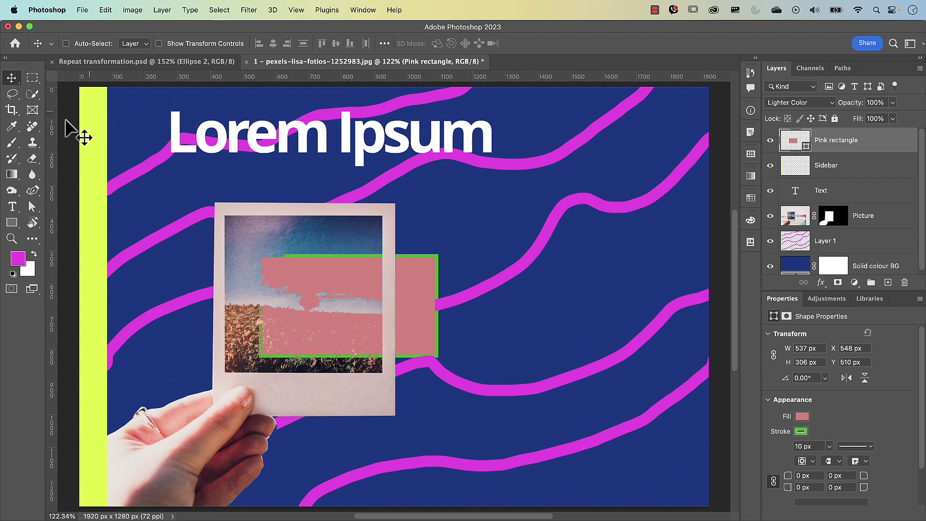
mouse_move(54, 136)
mouse_down()
mouse_move(151, 139)
mouse_move(52, 136)
mouse_up()
Place a horizontal guide below the Lorem Ipsum title and a vertical guide beside the yellow sidebar, and clear all canvas guides.
drag(184, 76, 173, 161)
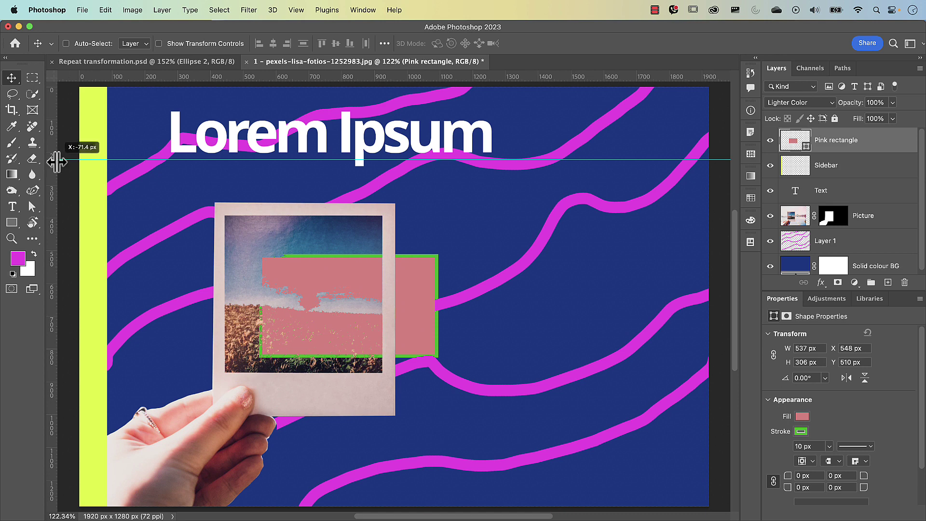
drag(53, 159, 132, 190)
drag(175, 80, 163, 179)
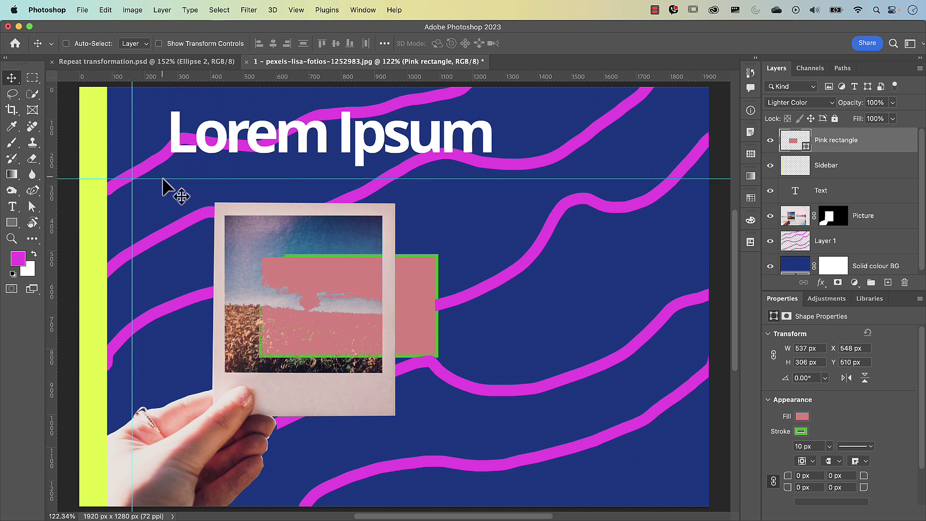
right_click(133, 120)
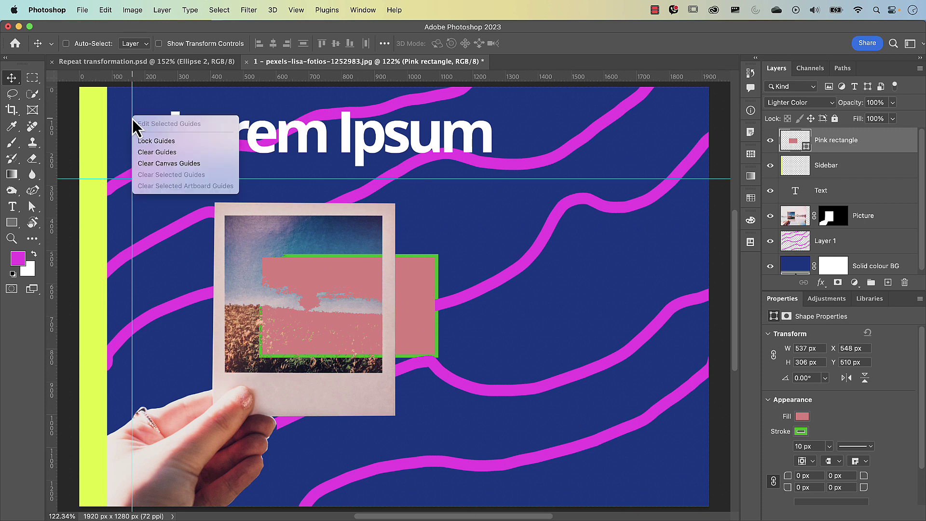
click(152, 167)
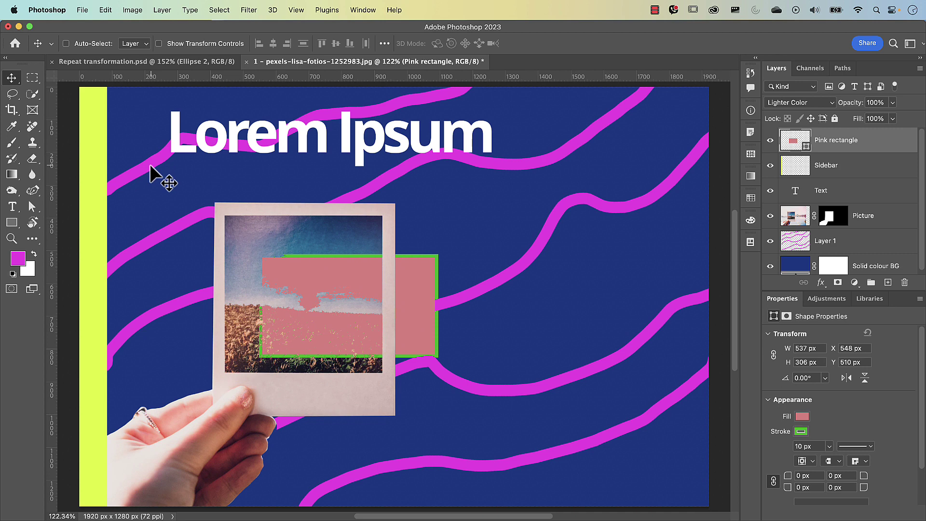
Open all six JPEG images numbered 1 to 6 from the Images folder at once.
click(83, 10)
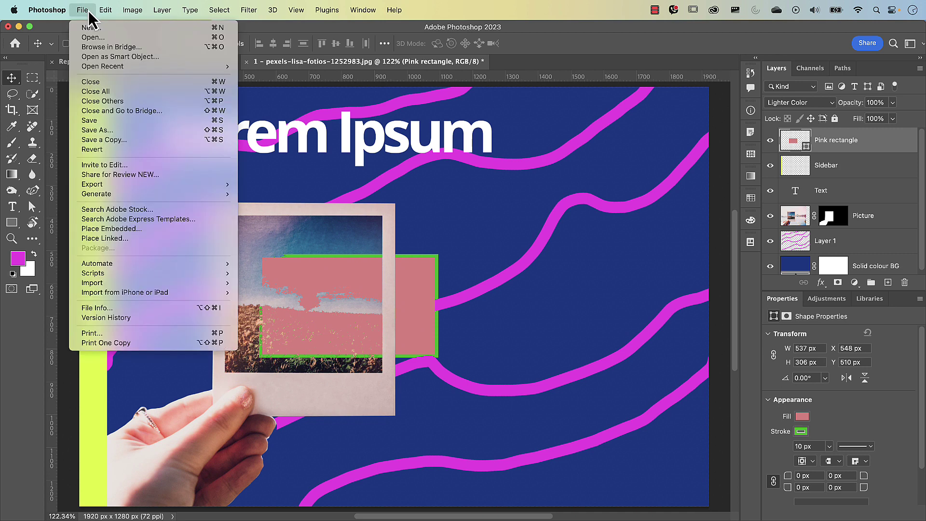
click(98, 38)
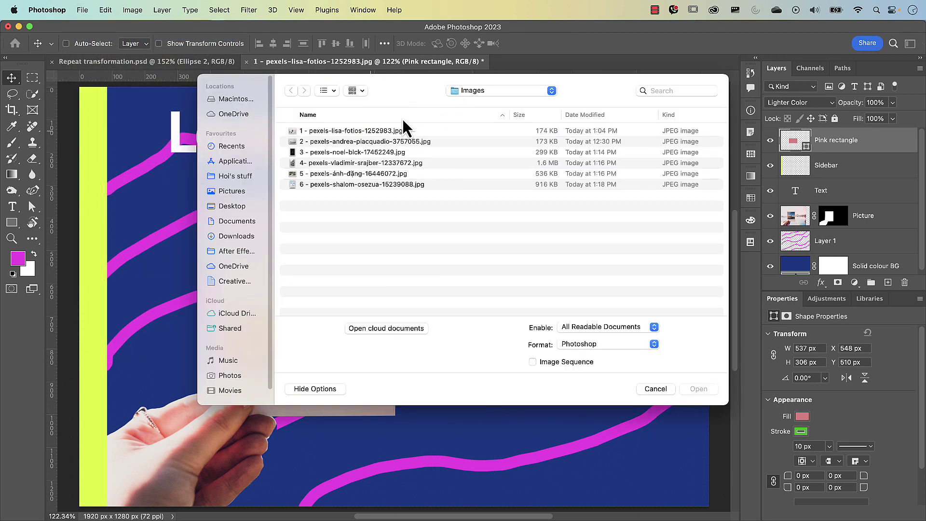
click(374, 131)
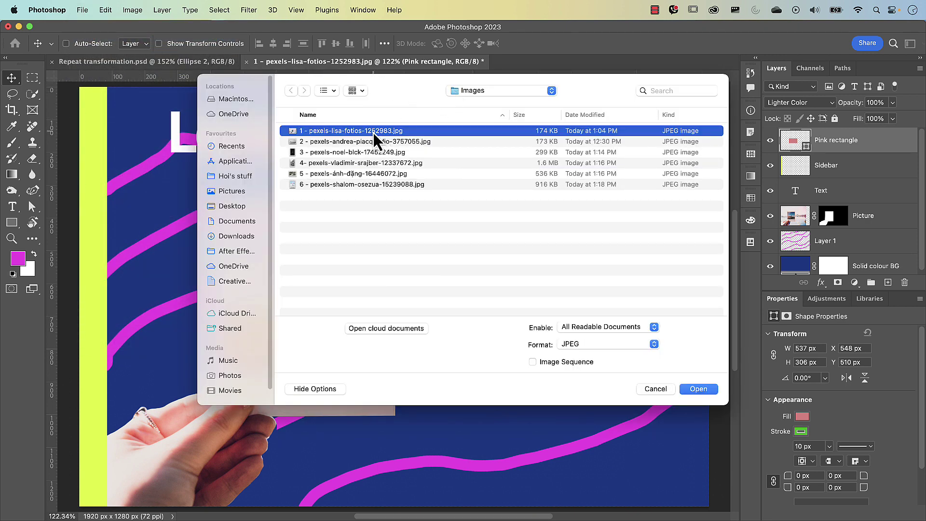
shift+click(375, 185)
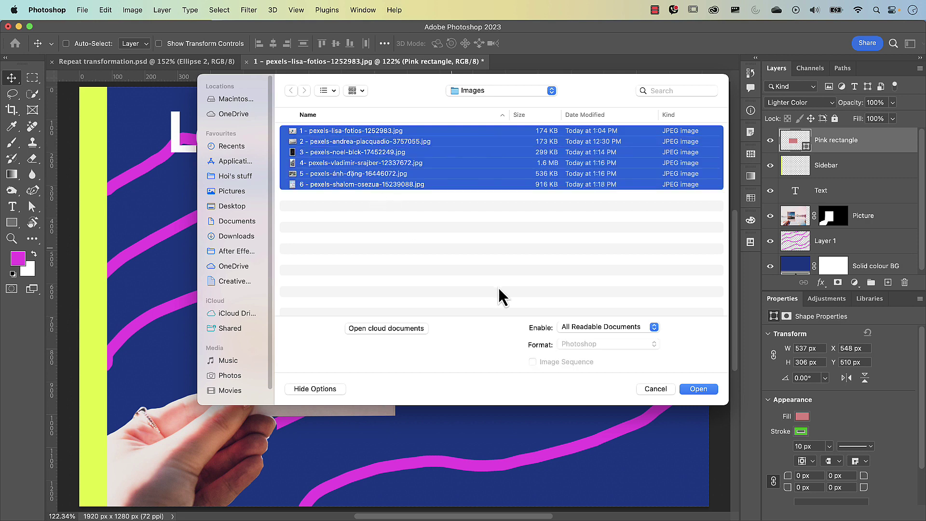
click(707, 389)
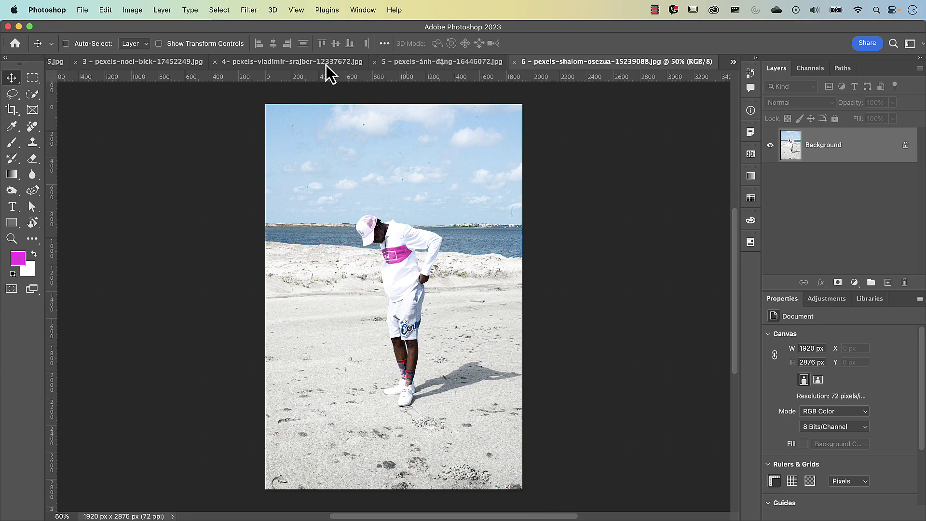
Copy the street photo of document 5 onto the black-and-white ruins photo of document 4 with the Move tool, and undo it.
click(140, 63)
click(482, 62)
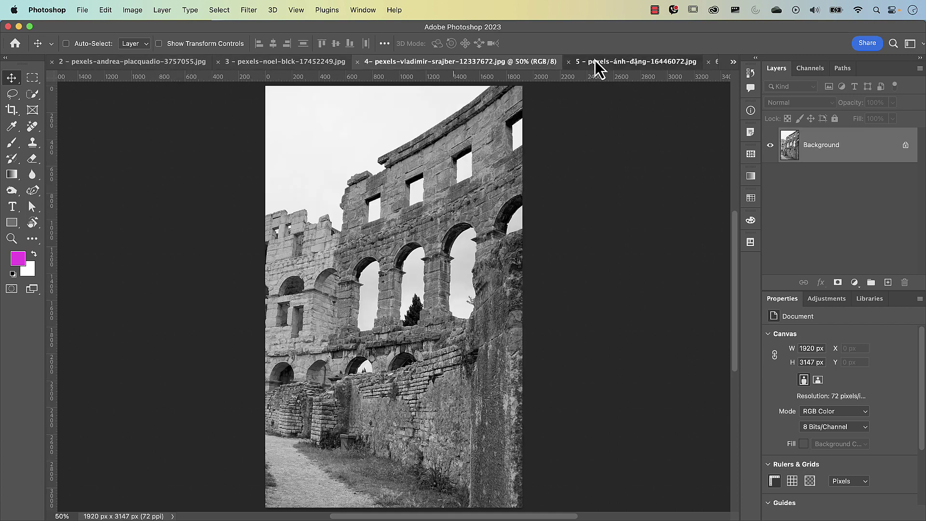
click(597, 63)
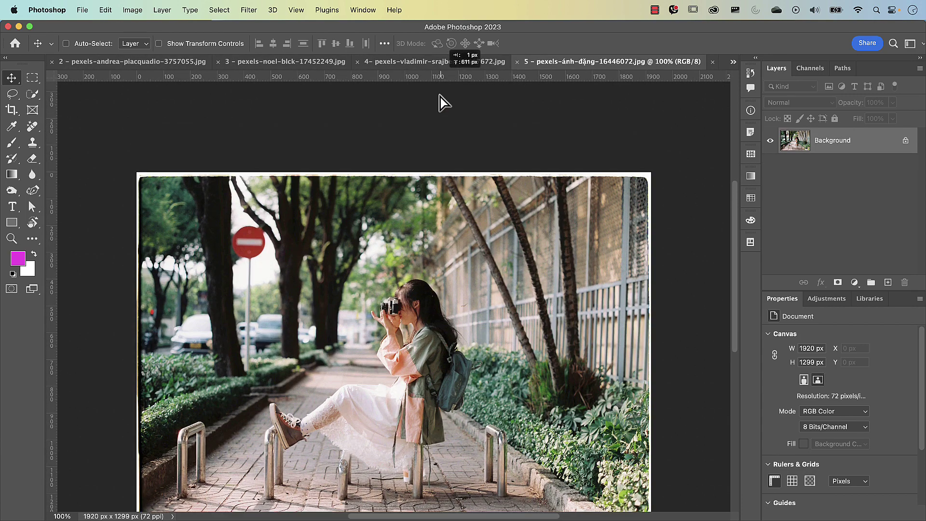
click(444, 64)
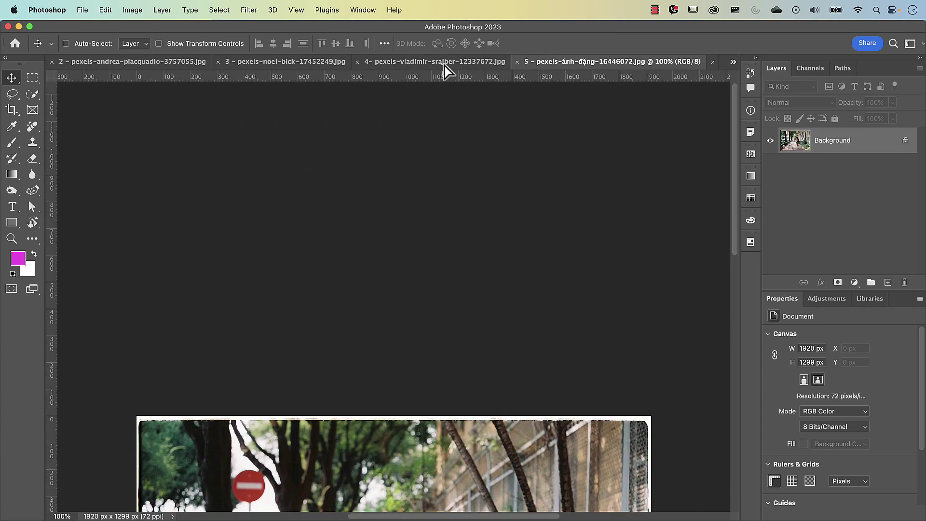
drag(445, 65, 395, 276)
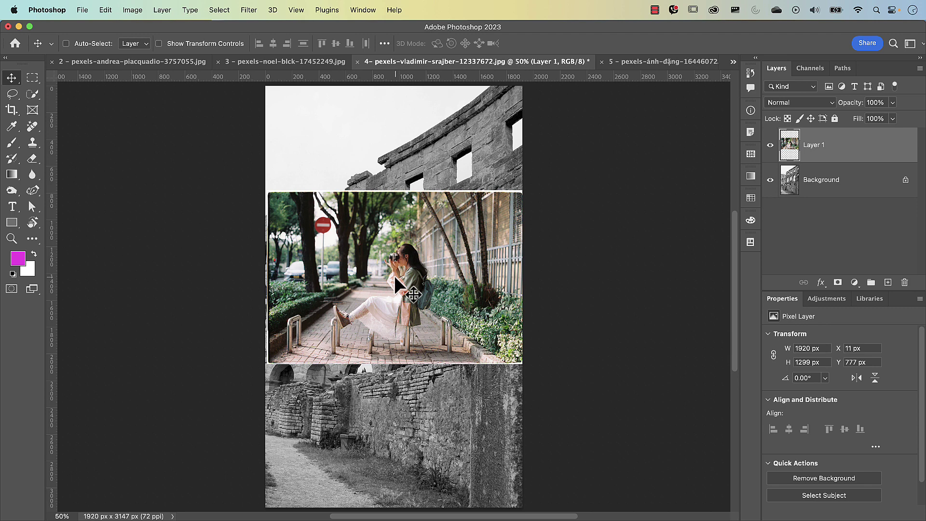
key(super+z)
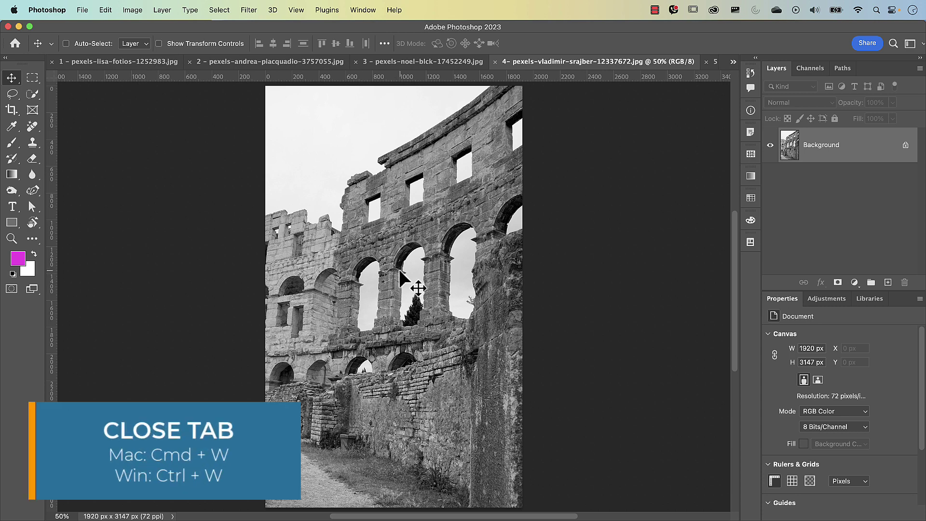
Close document 4 with the black-and-white ruins photo.
key(super+w)
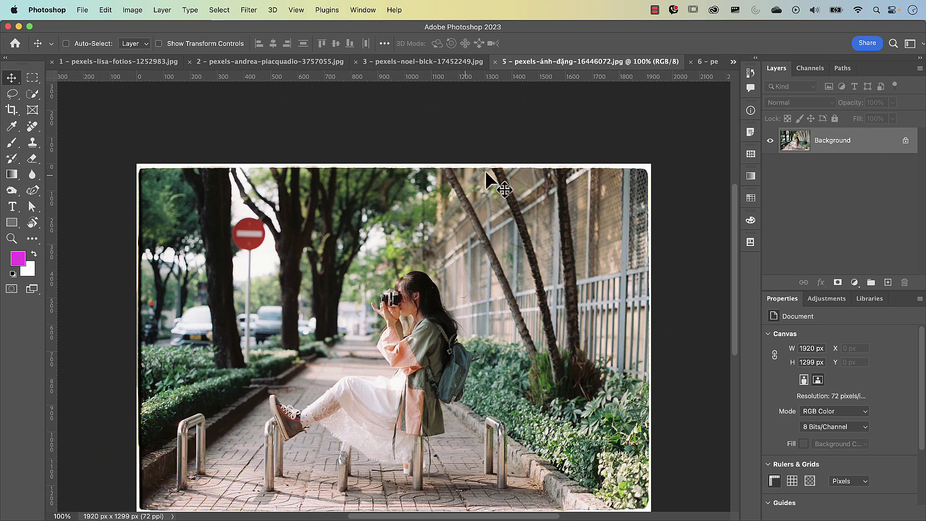
drag(499, 62, 507, 127)
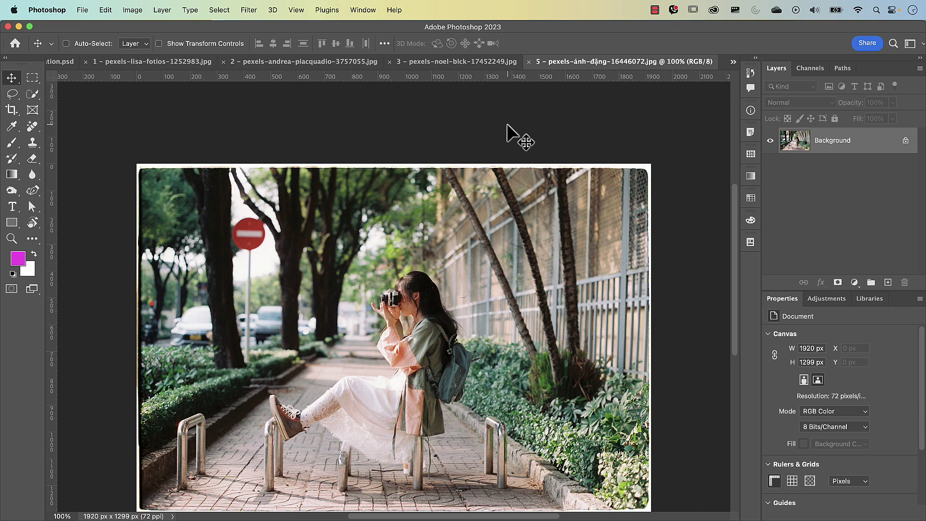
Starting from document 1, cycle forward through the open documents to document 5 and back to document 1.
click(139, 67)
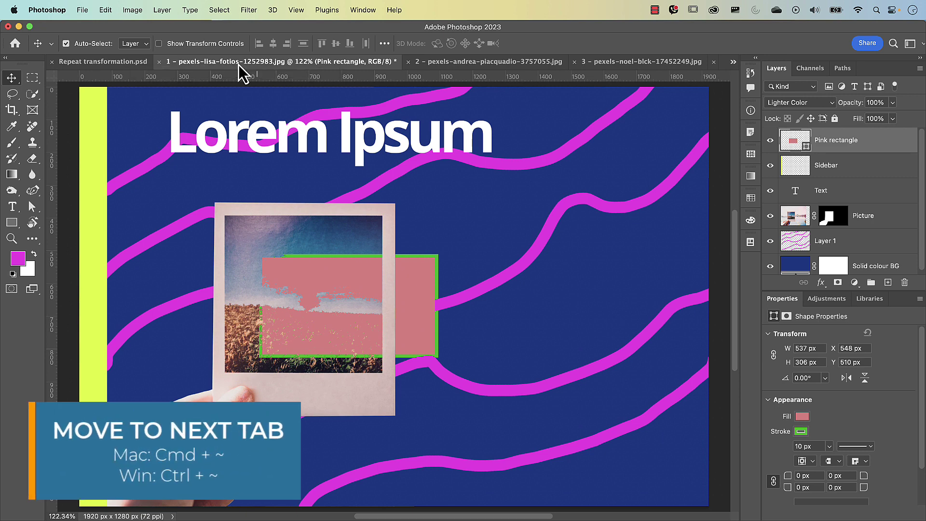
key(super+grave)
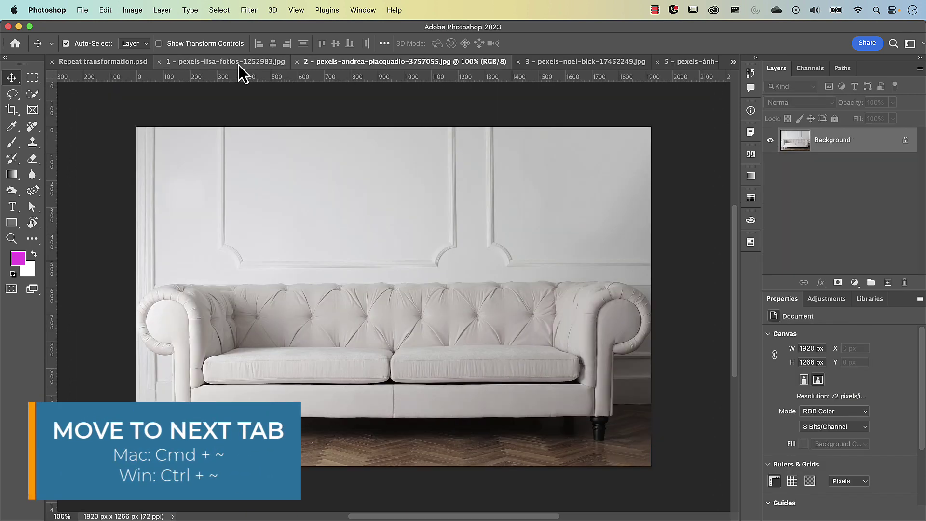
key(super+grave)
key(super+grave)
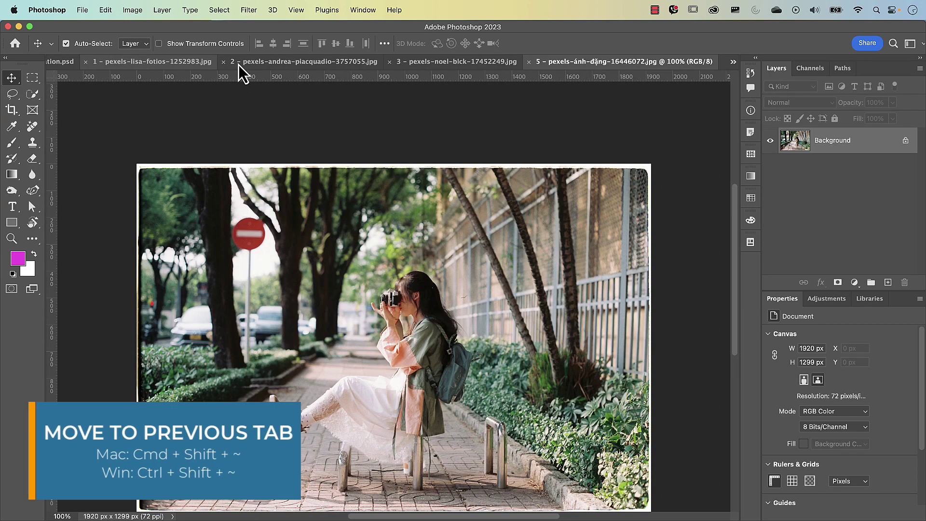
key(super+shift+grave)
key(super+shift+grave)
key(super+shift+grave)
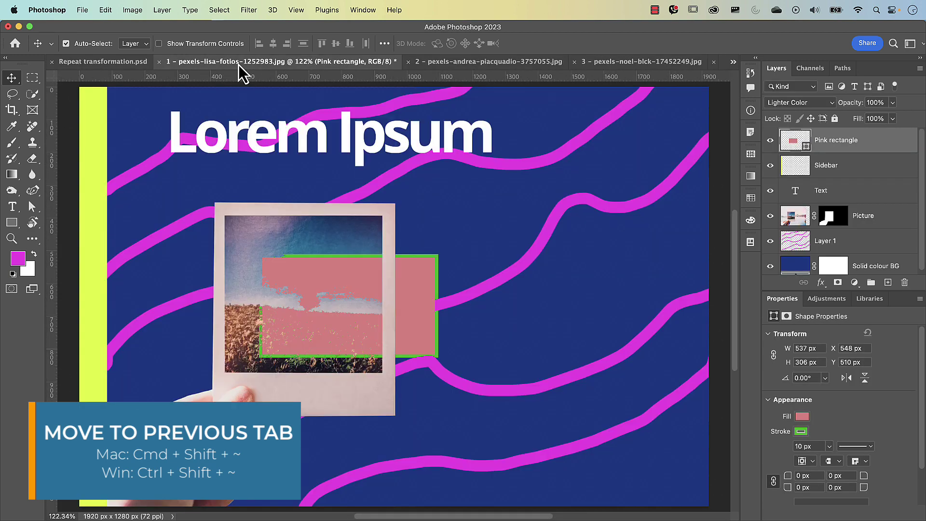
Close every open document except document 1 with the Lorem Ipsum layout.
click(83, 12)
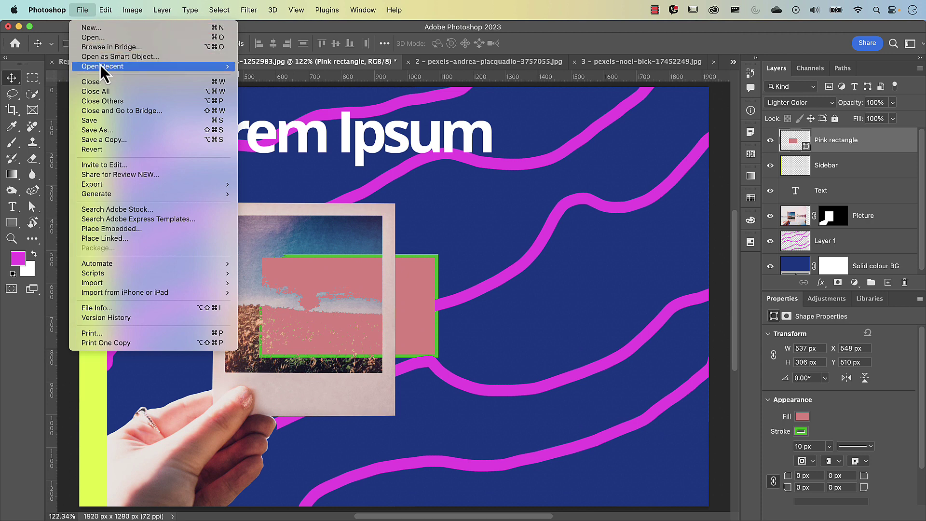
click(111, 101)
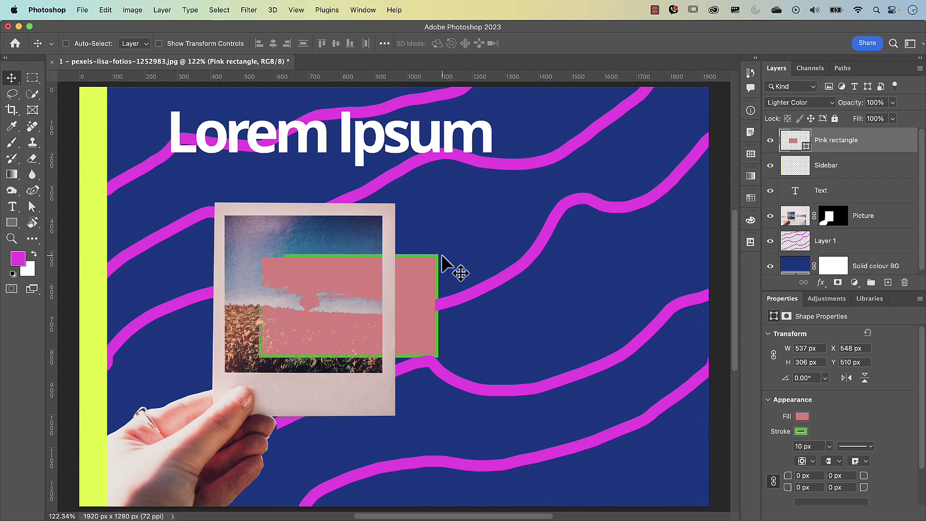
Load all files of the Images folder as layers into one new document with Load Files into Stack, using Folder as the source.
click(84, 11)
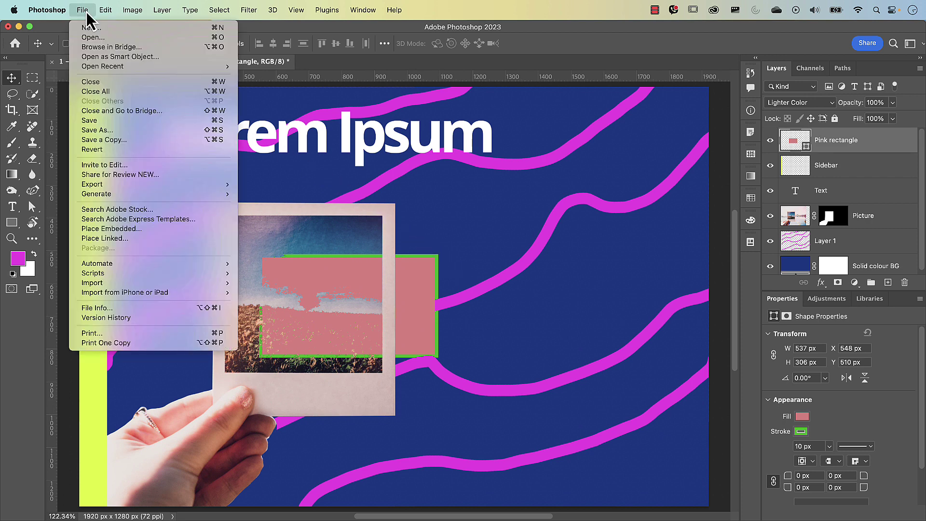
mouse_move(160, 273)
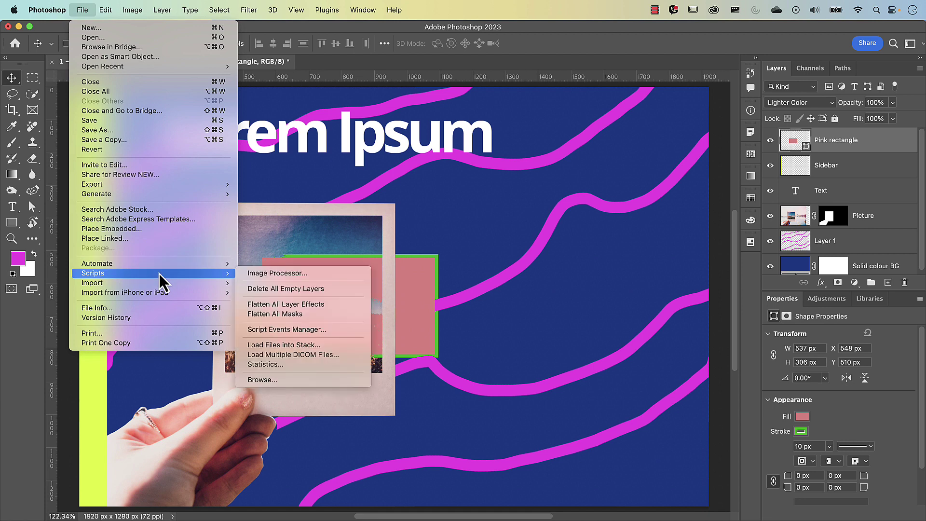
click(274, 347)
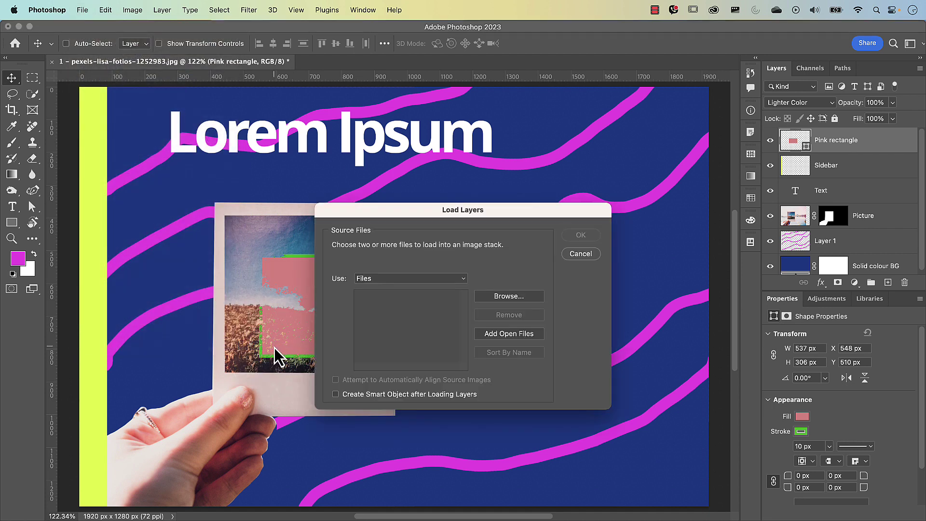
click(367, 281)
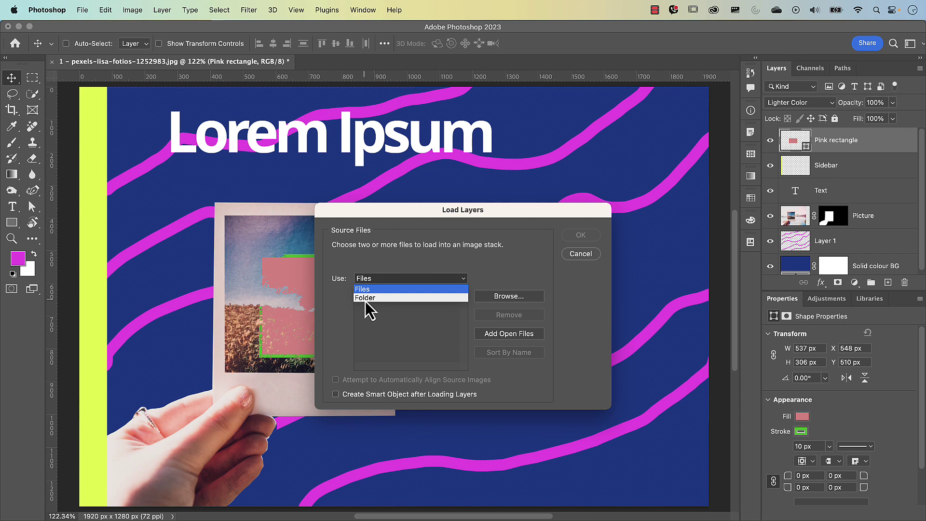
click(366, 299)
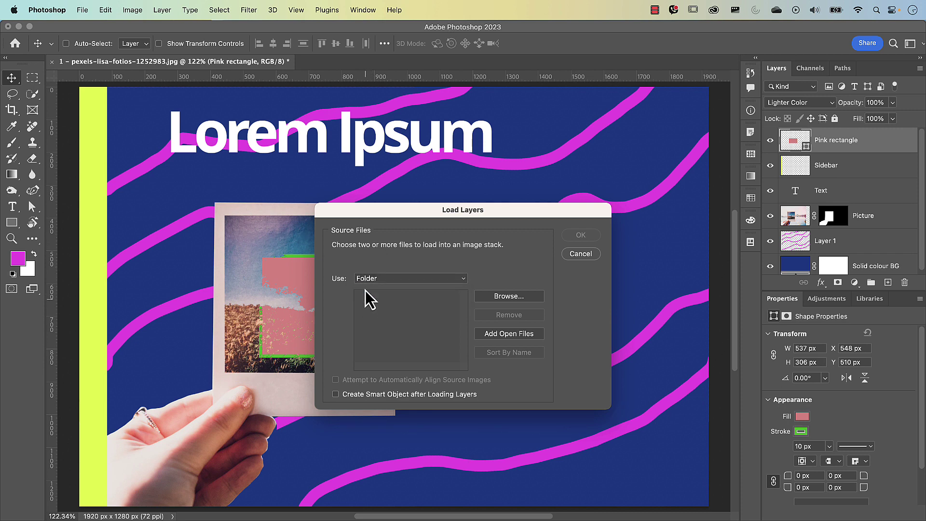
click(505, 297)
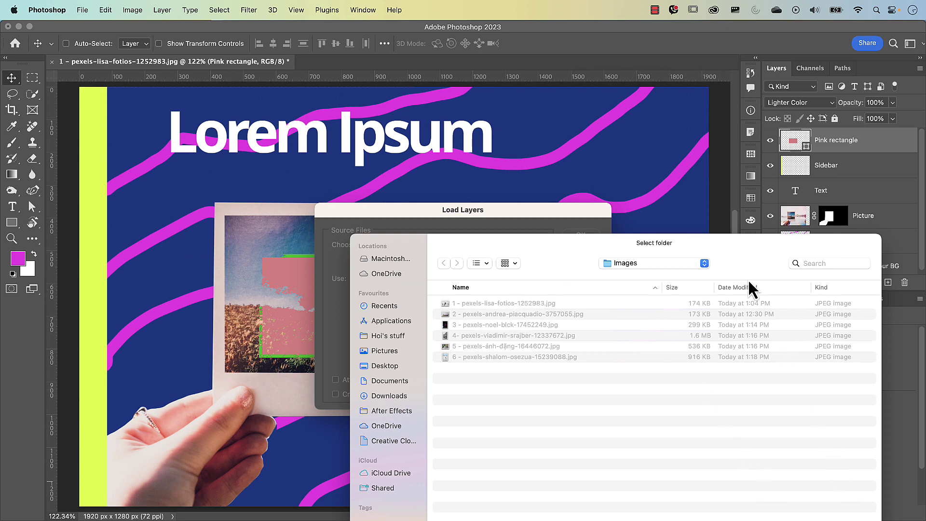
drag(711, 239, 649, 193)
key(Return)
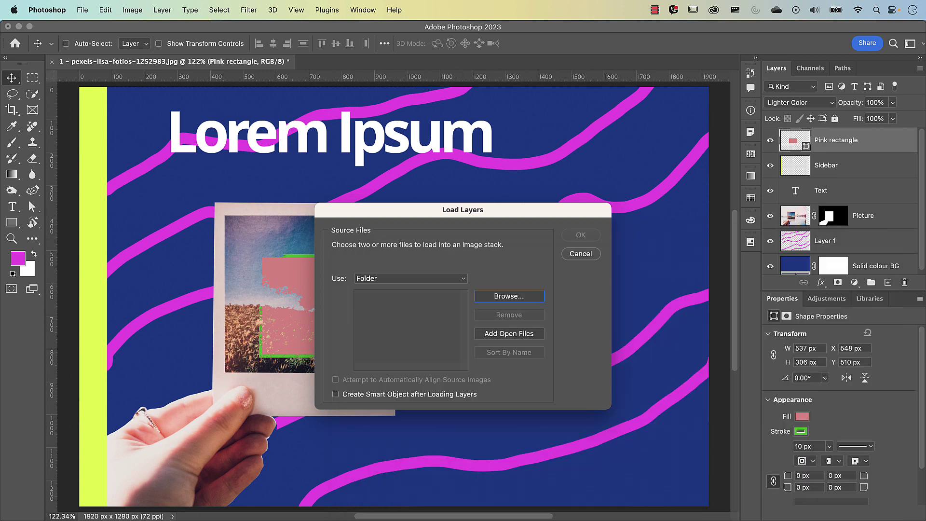
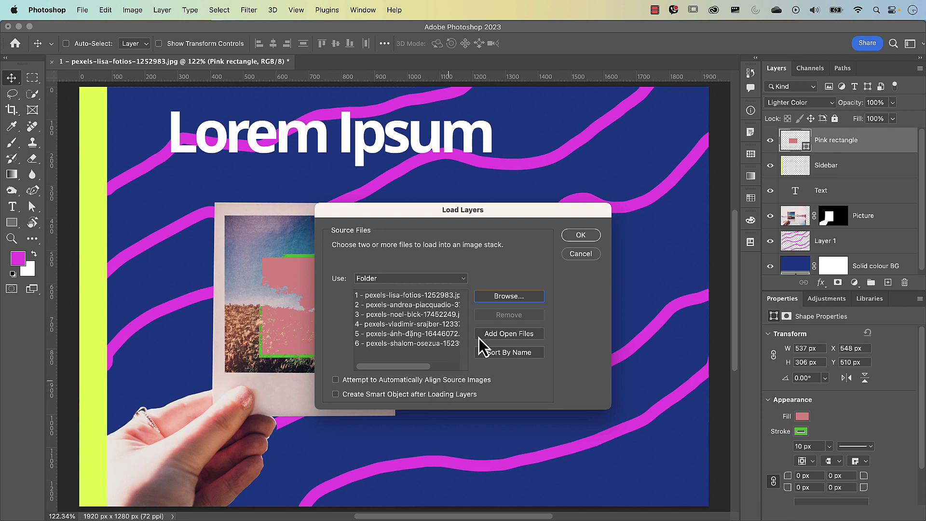
click(581, 236)
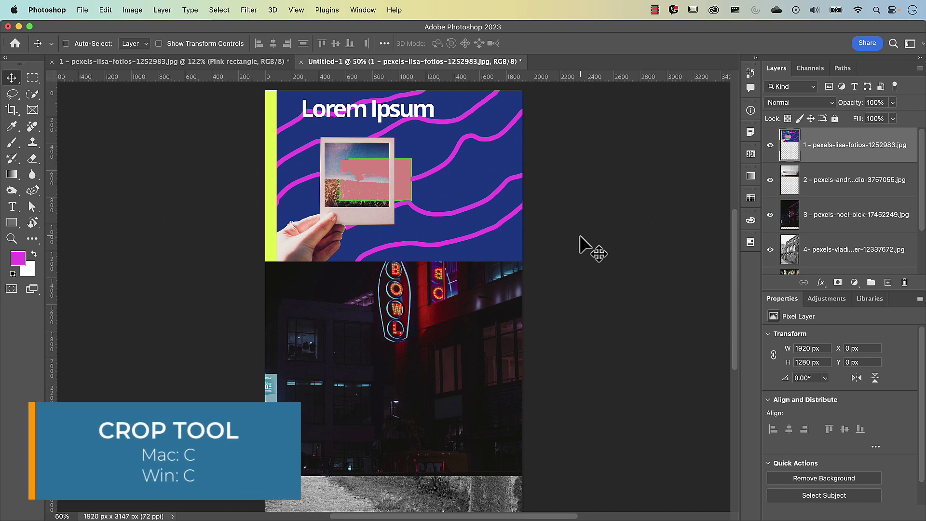
Extend the canvas rightward to about 4200 px wide with the Crop tool and move the Lorem Ipsum image to the upper-right corner.
key(c)
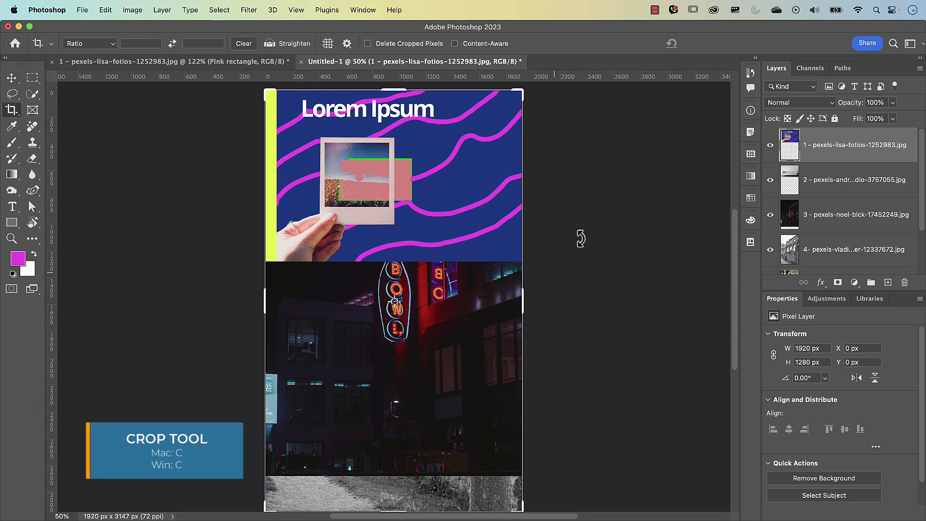
drag(523, 300, 675, 307)
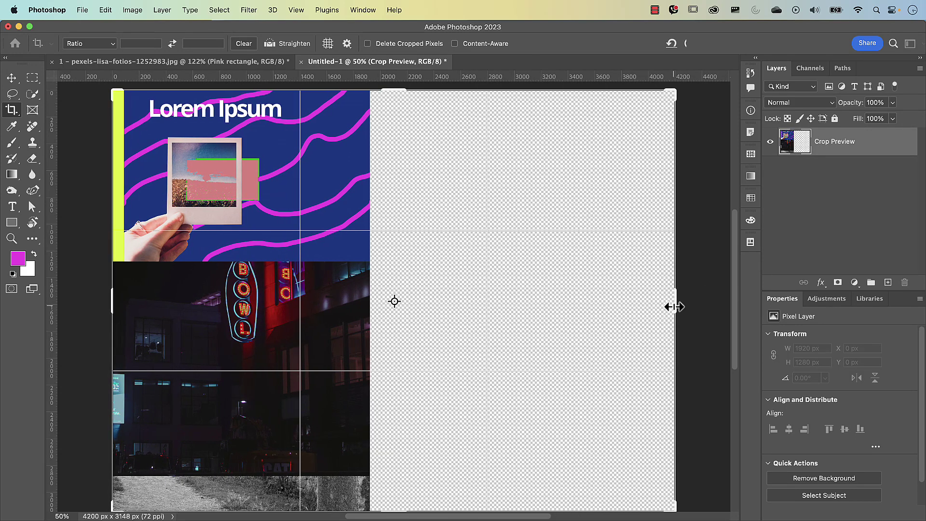
key(Return)
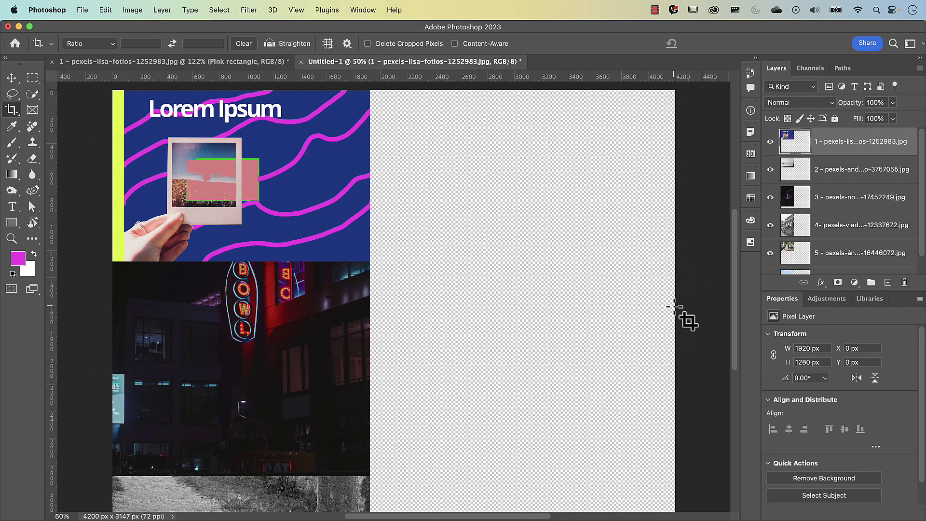
key(v)
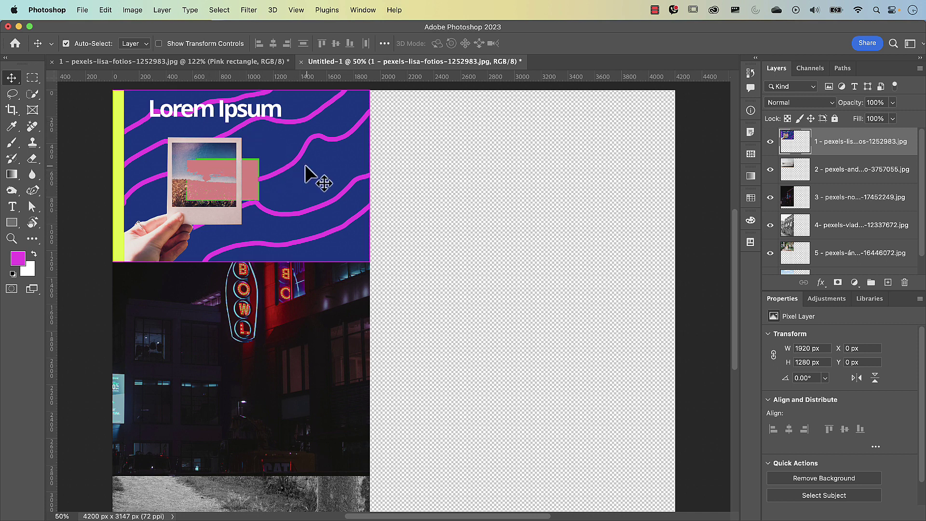
drag(293, 177, 593, 175)
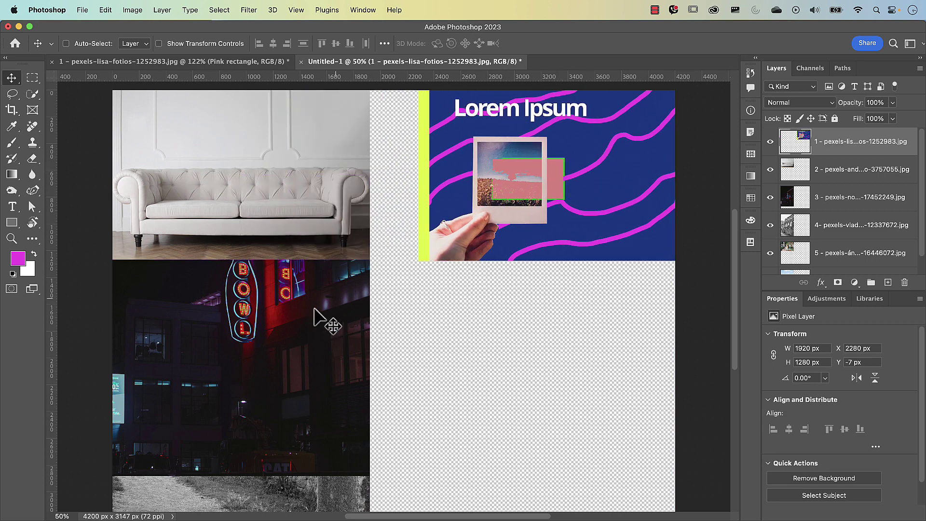
Scale the neon-sign building photo to about 38% and place it in the lower-right corner of the canvas.
key(super)
super+click(263, 328)
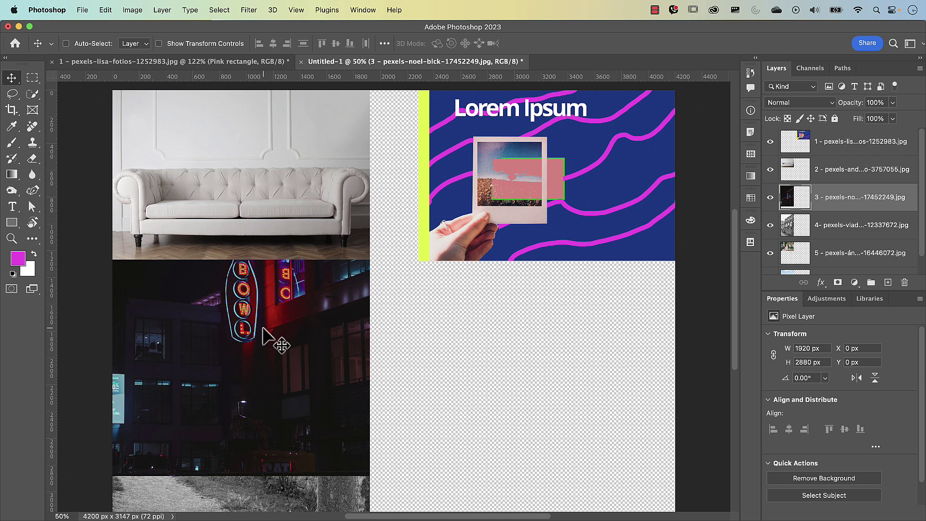
key(super+t)
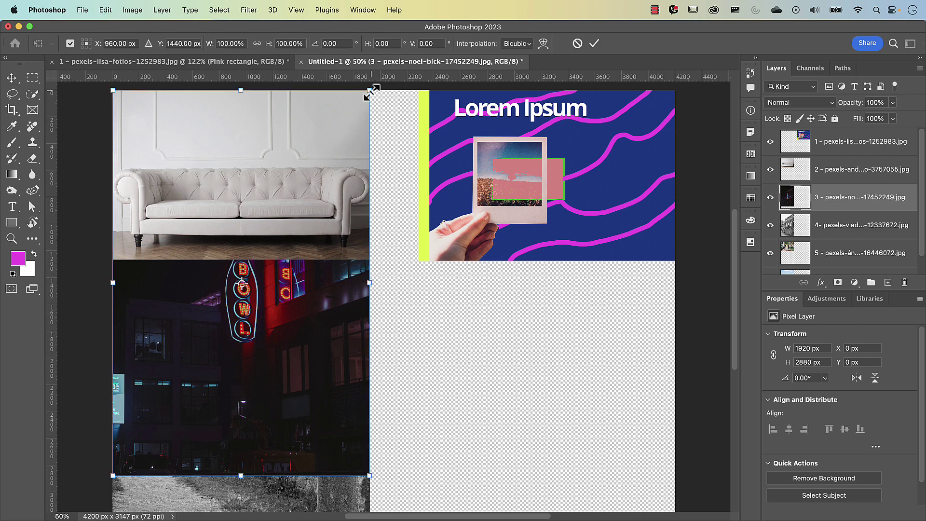
drag(371, 90, 289, 210)
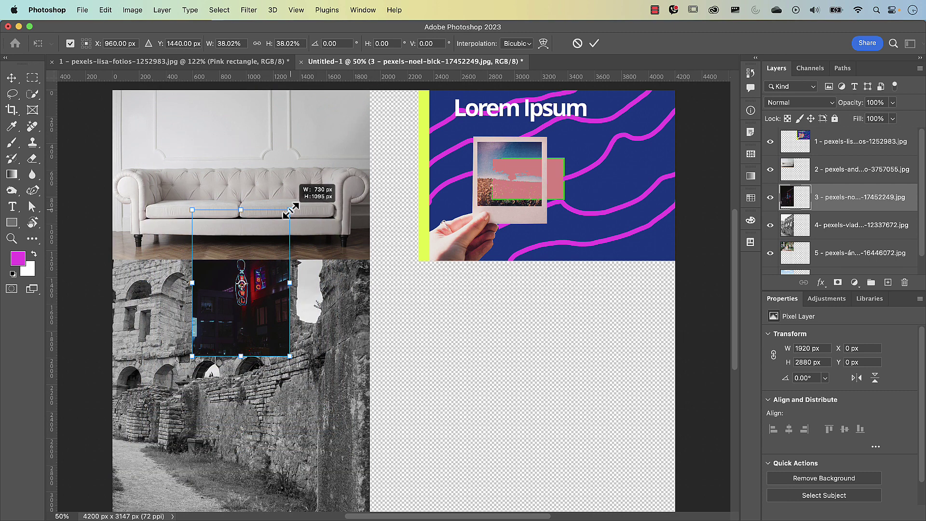
drag(275, 320, 354, 348)
drag(535, 419, 647, 459)
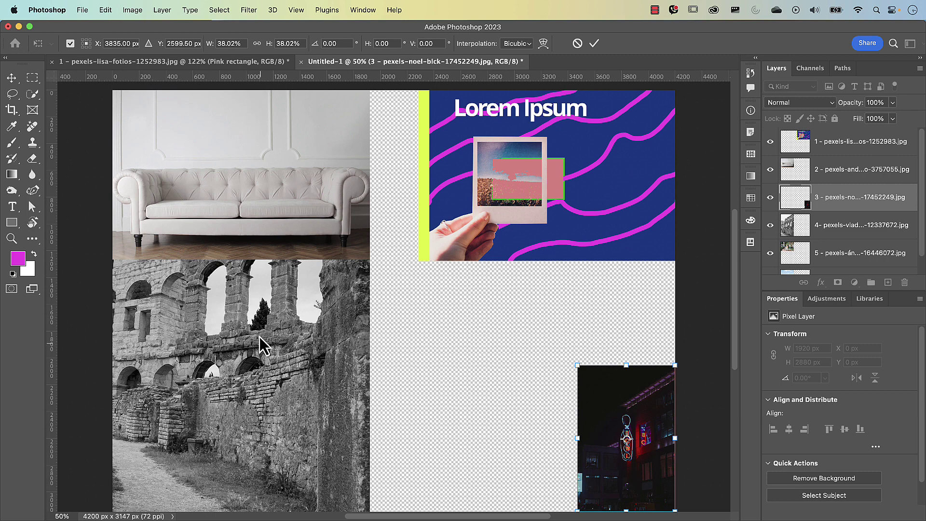
Scale the black-and-white ruins photo to about 70% and place it beside the neon-sign photo at about X 2002, Y 832 px.
click(260, 351)
drag(367, 88, 331, 153)
drag(282, 346, 517, 345)
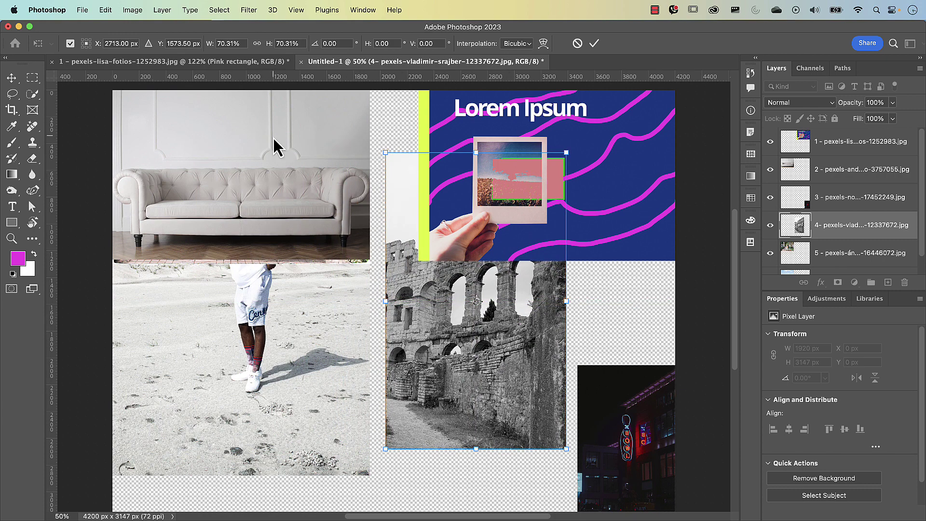
click(594, 43)
drag(267, 163, 262, 212)
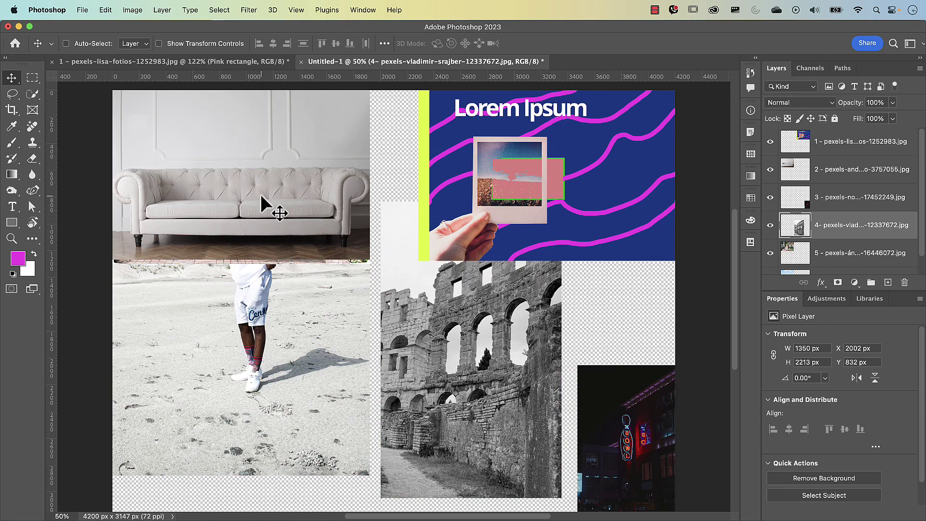
Move the sofa photo to the lower-left corner of the canvas and scale the beach photo to about 62%.
super+click(263, 207)
drag(265, 174, 259, 427)
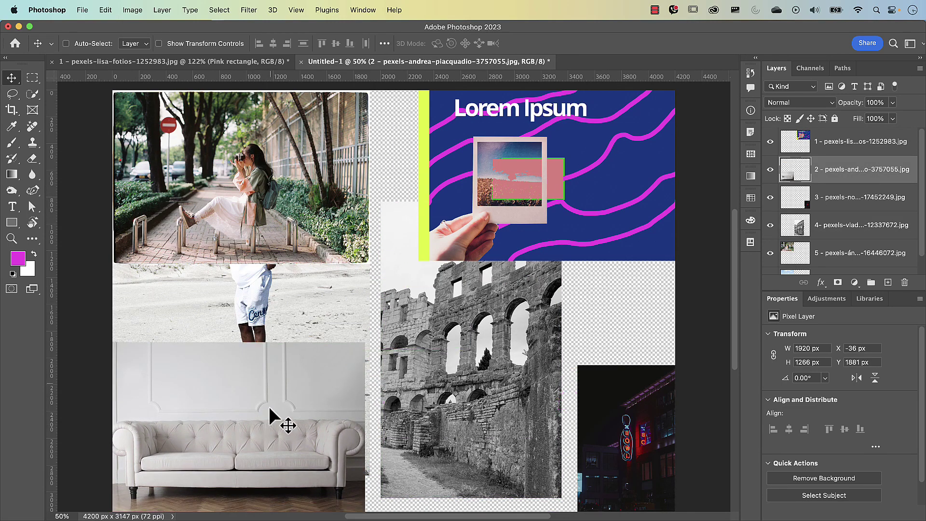
super+click(299, 293)
key(super+t)
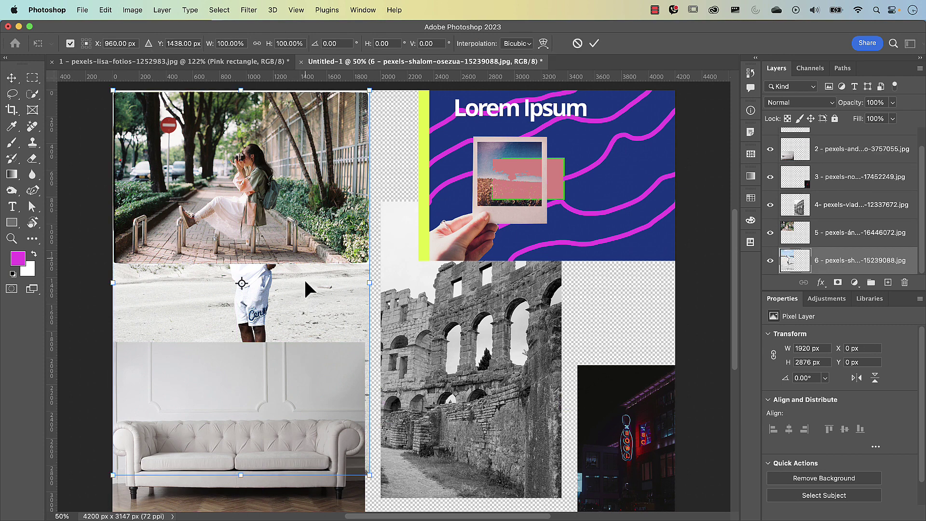
drag(372, 86, 320, 164)
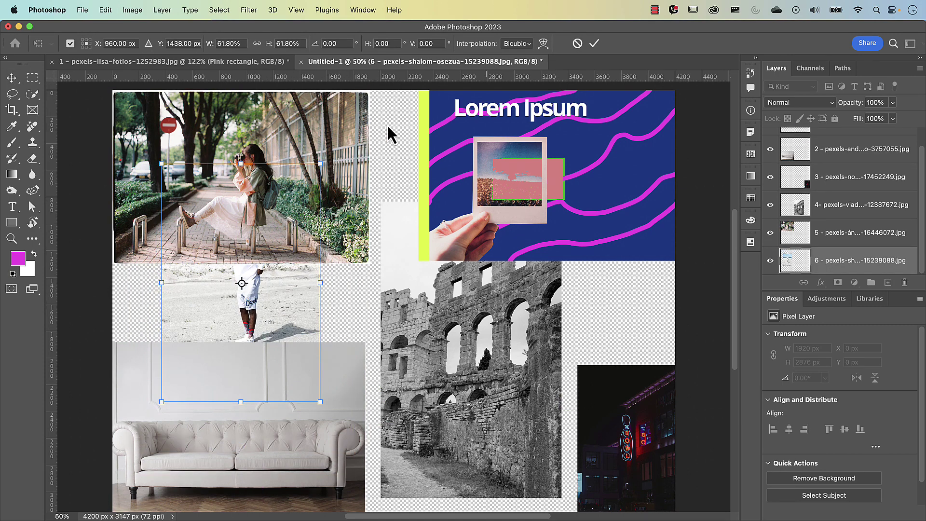
click(595, 44)
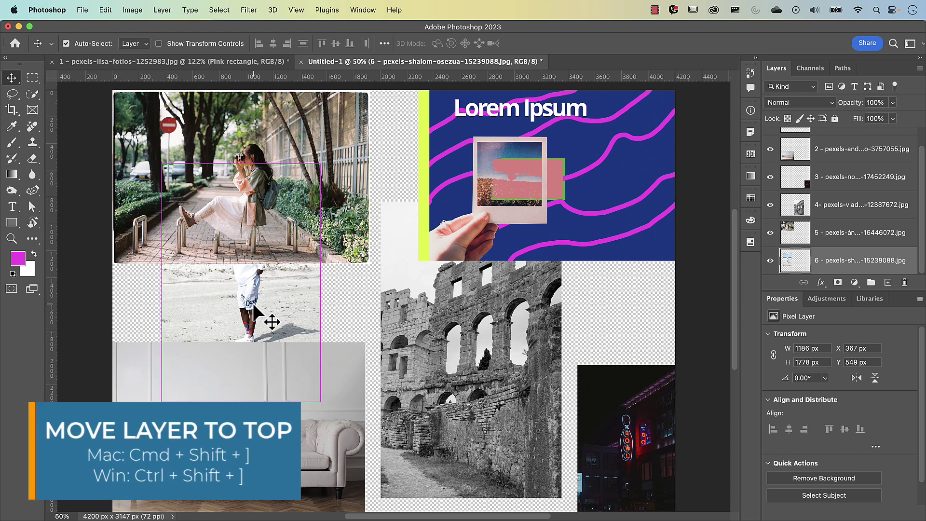
Bring the beach photo to the top of the layer stack and shrink it to about 857 × 1285 px, overlapping the street and sofa photos.
key(super+shift+bracketright)
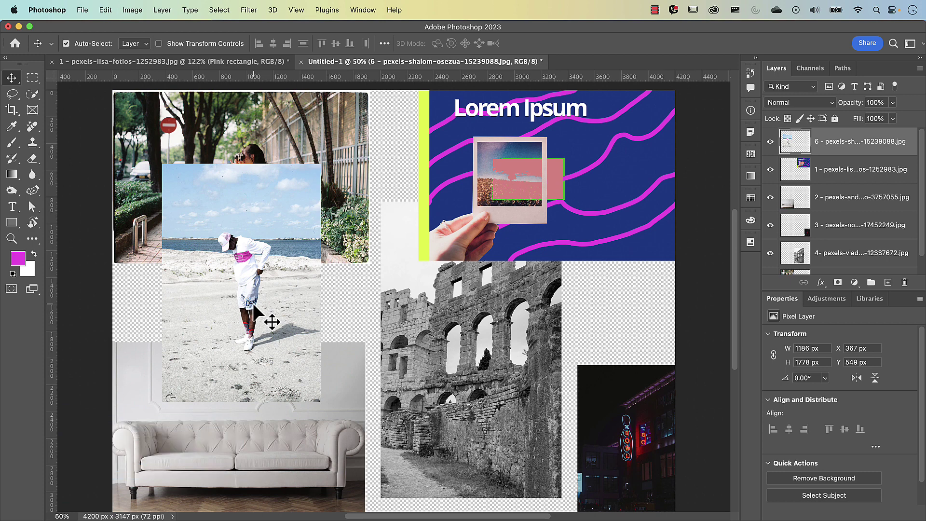
key(super+t)
drag(321, 170, 276, 230)
drag(257, 276, 325, 272)
click(595, 44)
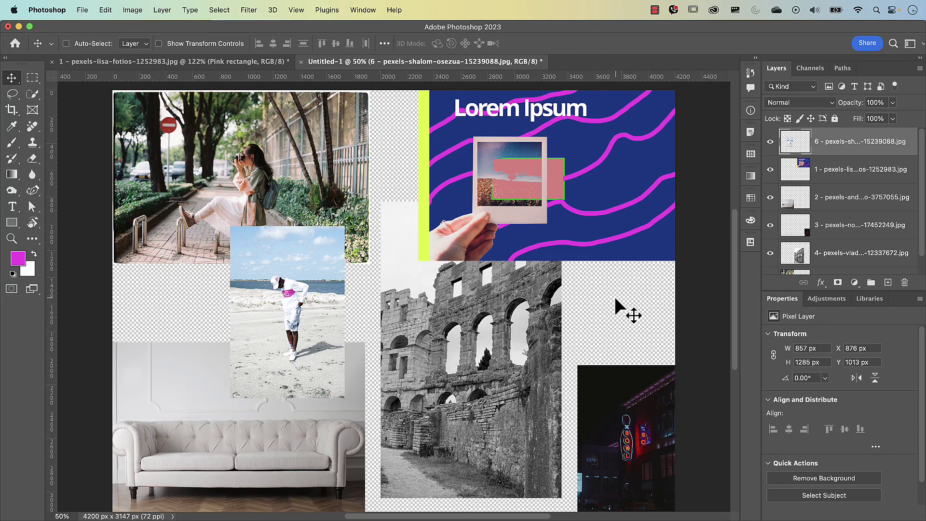
Add a light pink Solid Color fill layer and send it to the bottom of the layer stack.
click(854, 283)
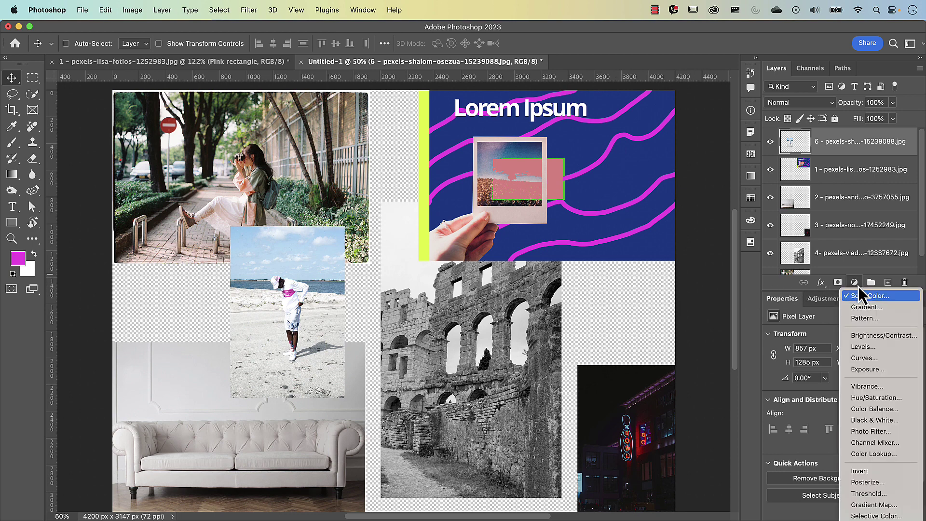
click(865, 296)
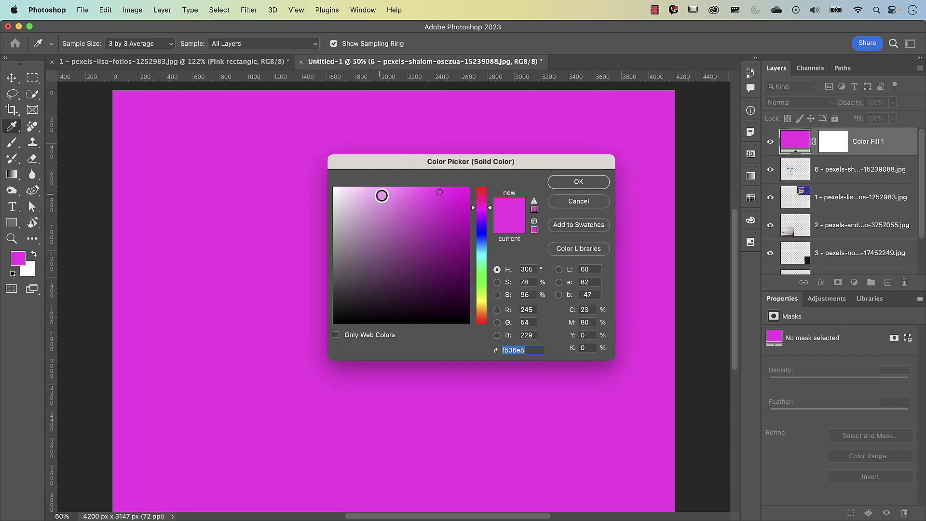
click(382, 195)
click(575, 183)
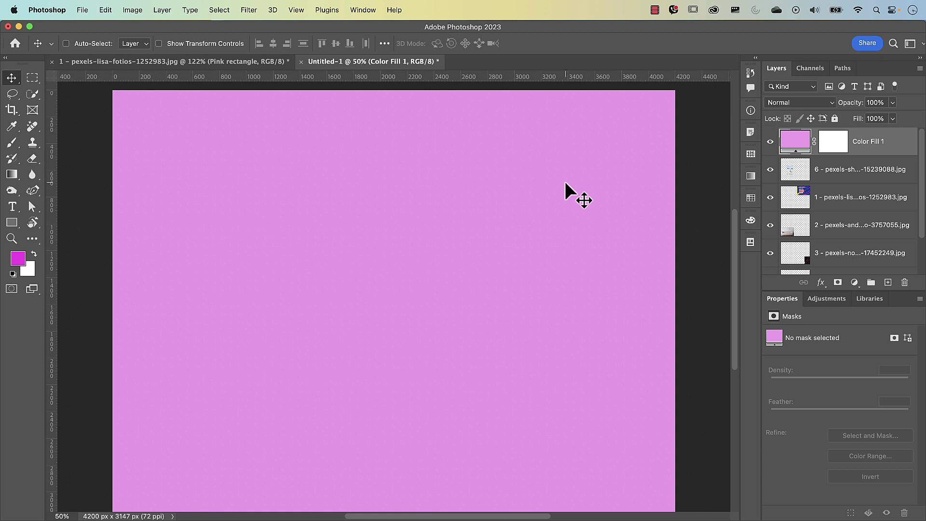
key(super)
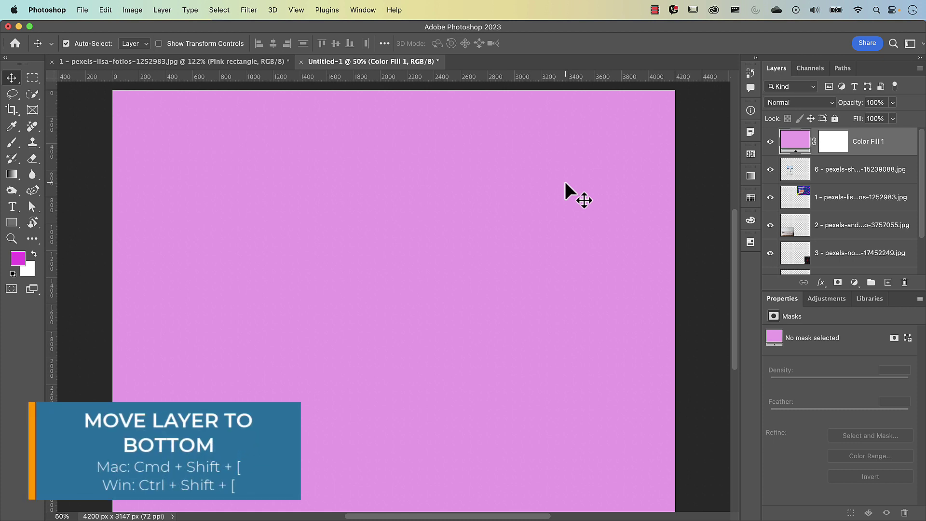
key(super+shift+bracketleft)
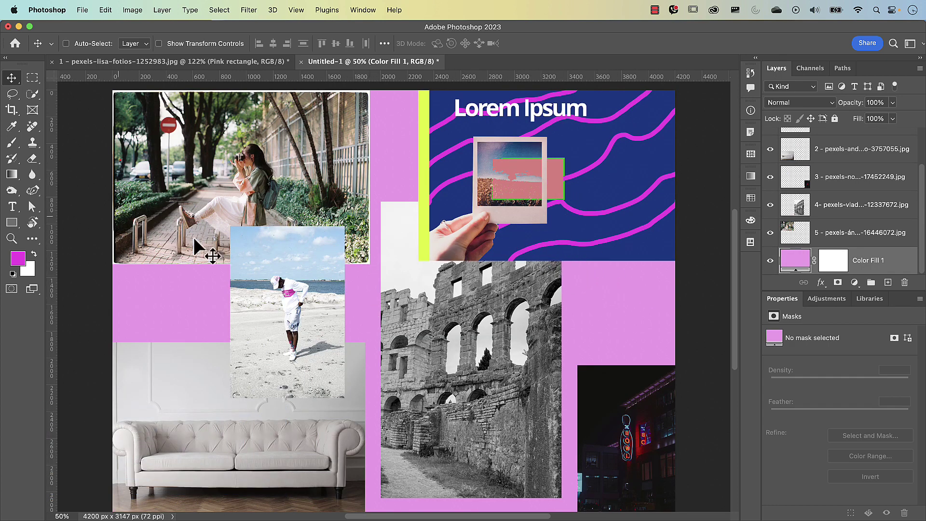
Add a Lorem Ipsum placeholder text layer over the street photo and bring it to the top of the layer stack.
click(12, 207)
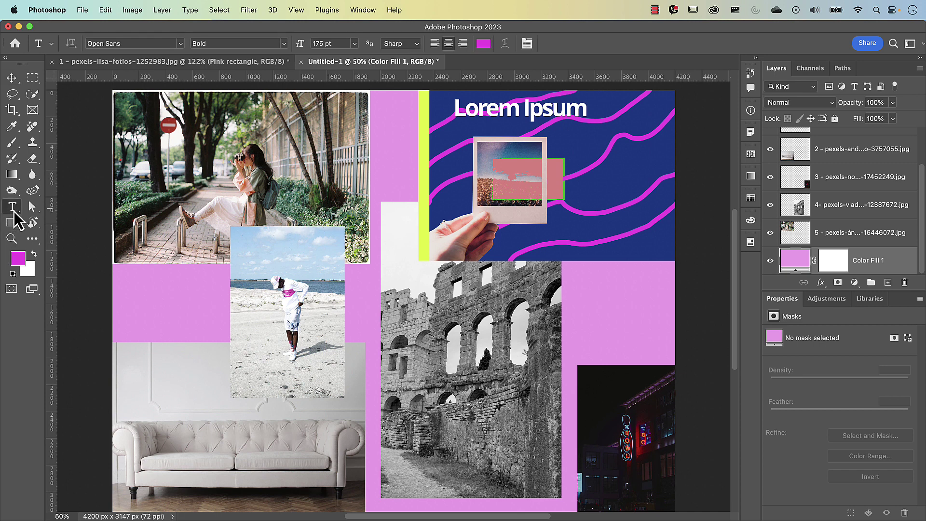
click(200, 186)
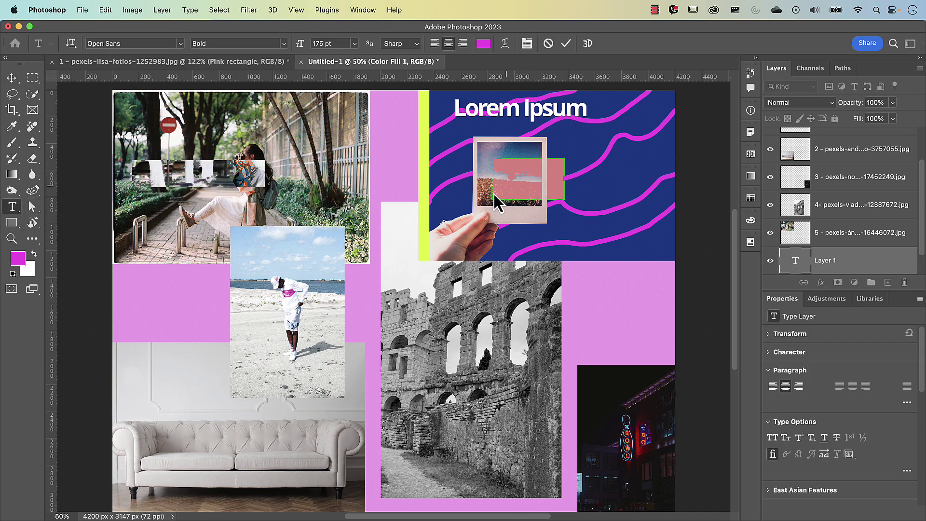
click(564, 43)
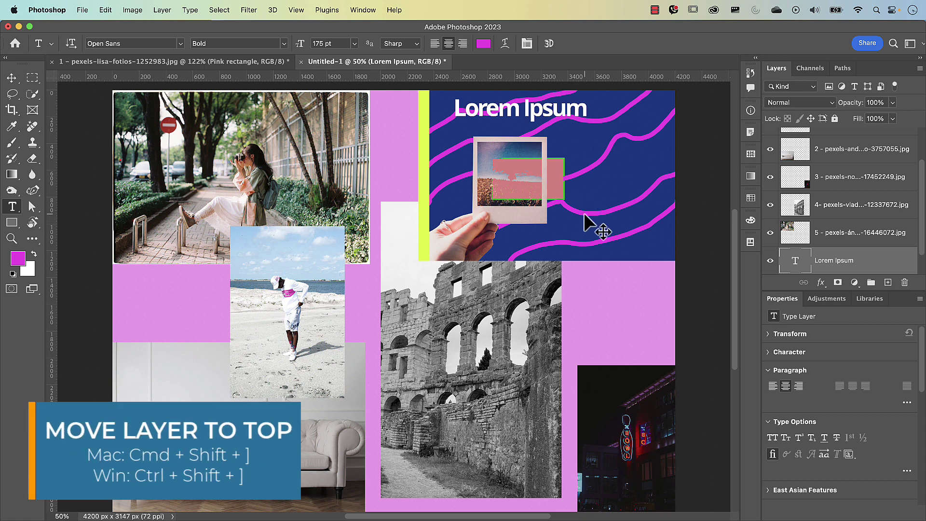
key(super+shift+bracketright)
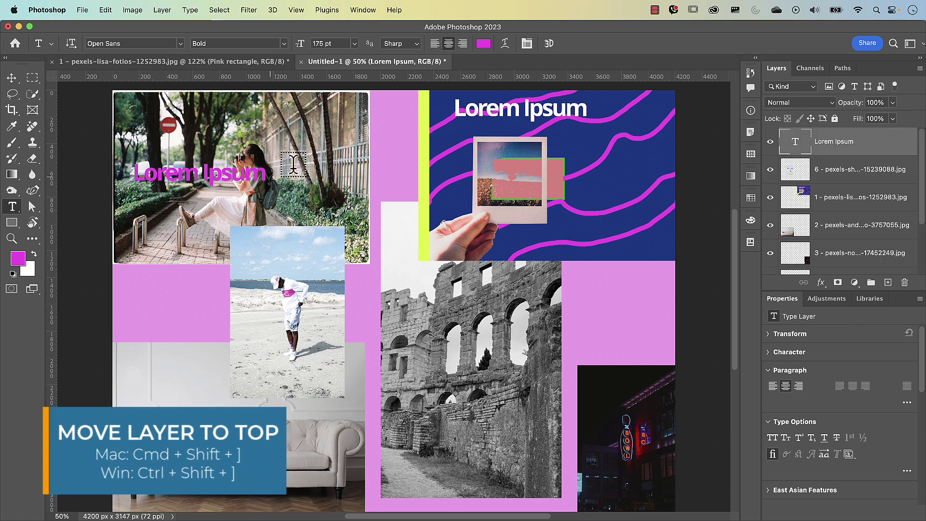
Replace the placeholder text over the street photo with "Version 1".
double_click(796, 142)
text(V)
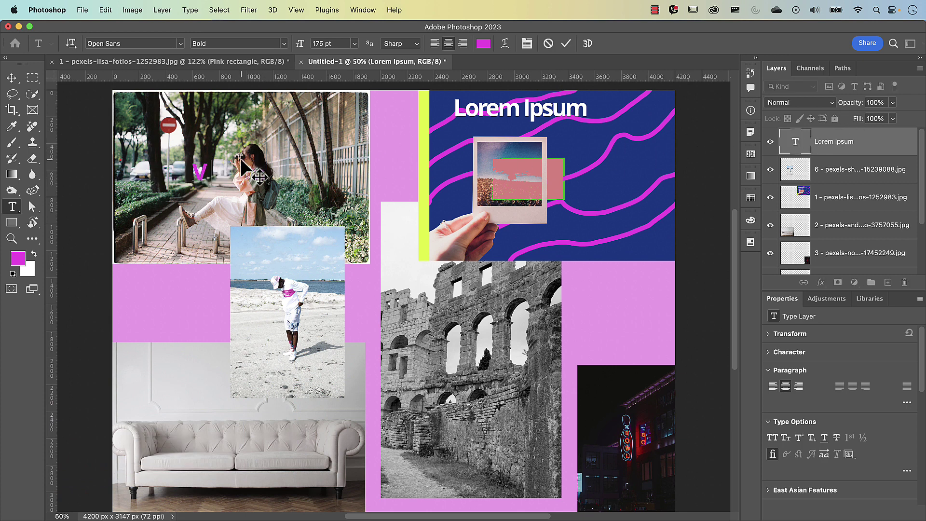
text(ersion 1)
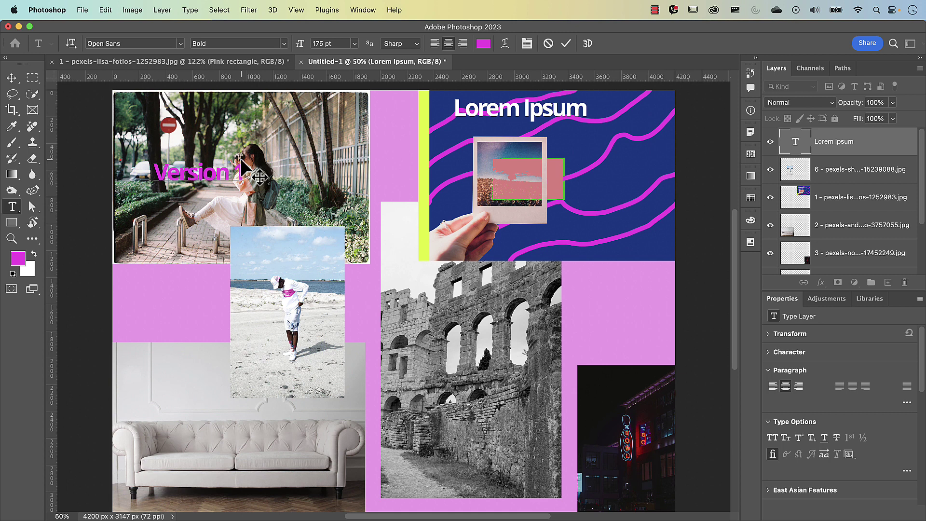
click(565, 43)
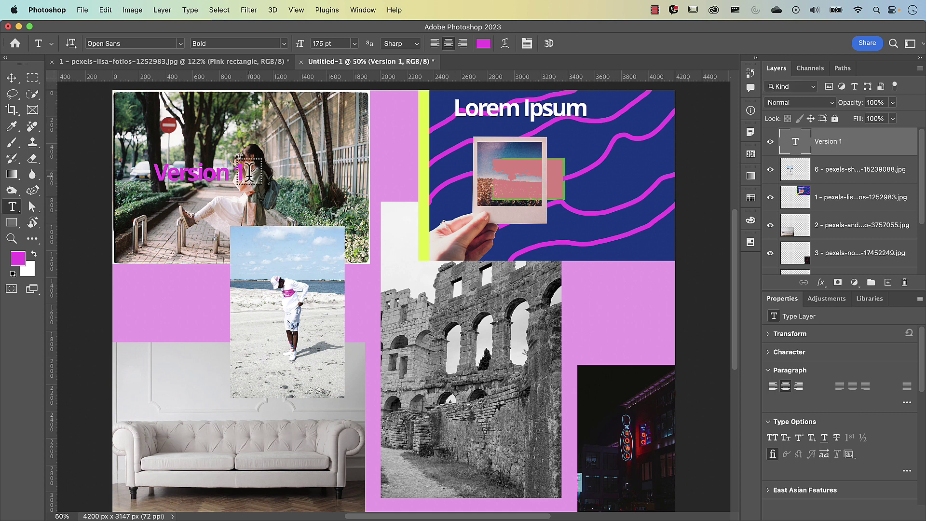
Enlarge the "Version 1" text to about 272% and position it across the street photo.
key(super+t)
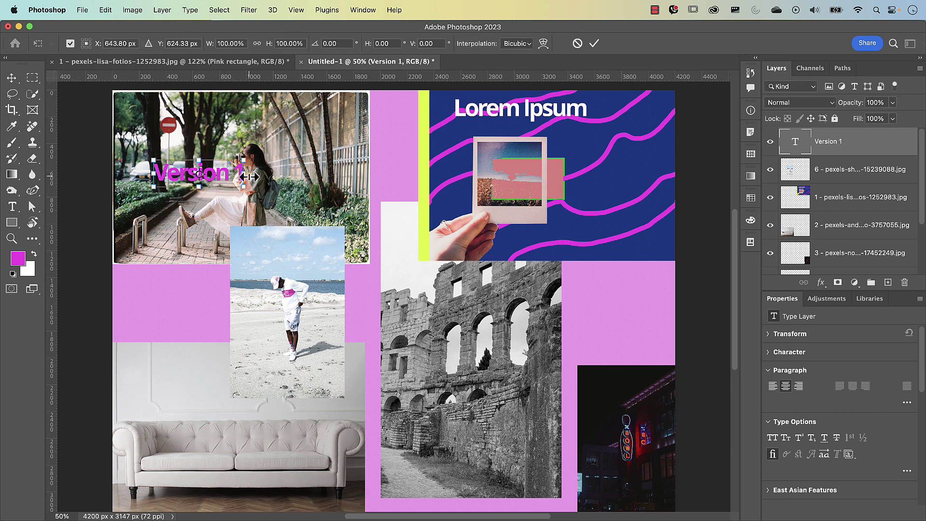
drag(243, 188, 390, 263)
drag(352, 202, 325, 163)
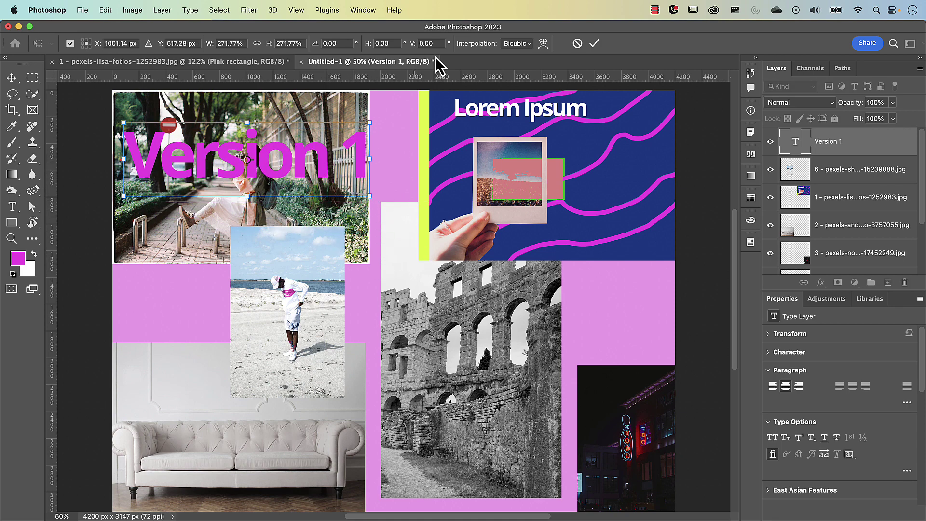
click(594, 43)
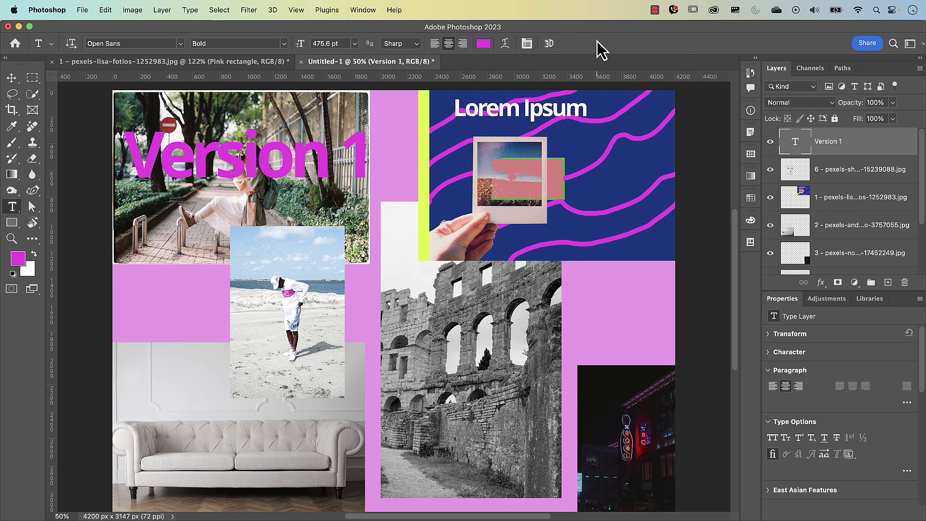
Set the foreground color to yellow-green deff00 and fill the "Version 1" text with it.
click(19, 259)
drag(480, 228, 479, 299)
click(450, 195)
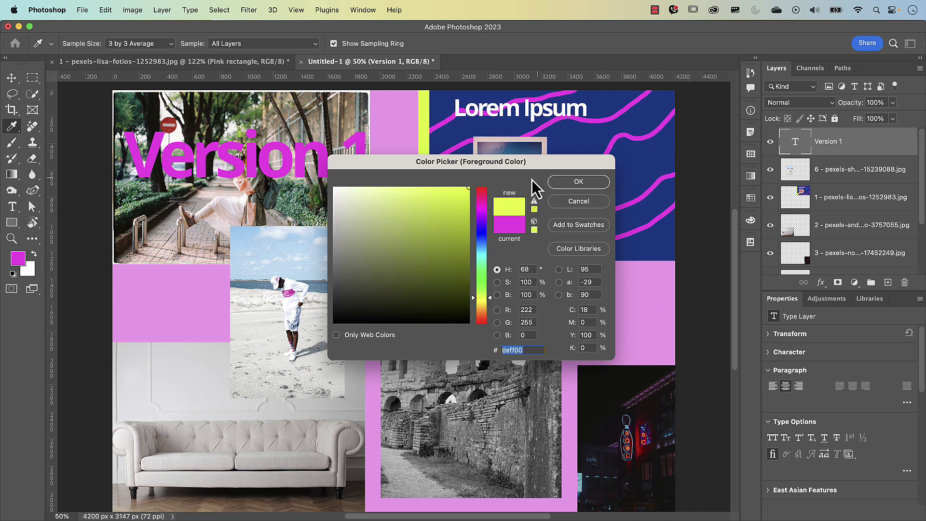
click(579, 181)
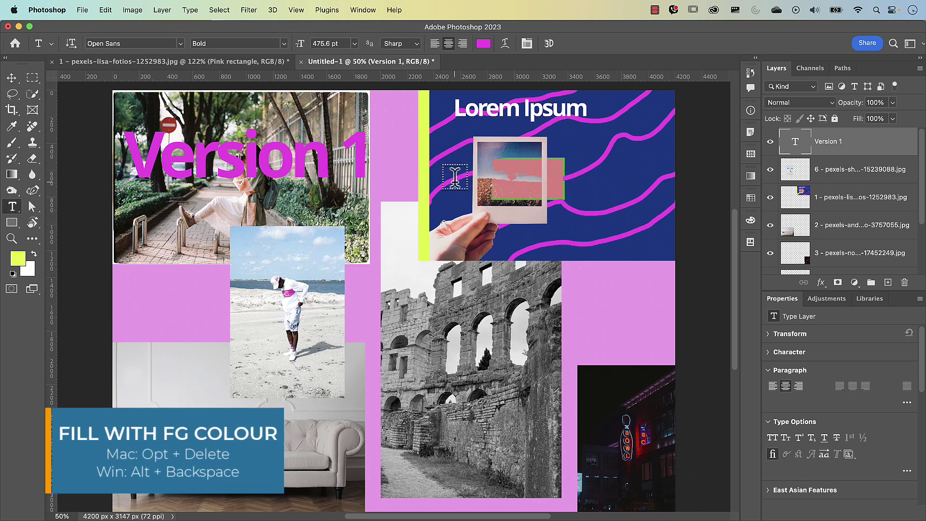
key(alt+BackSpace)
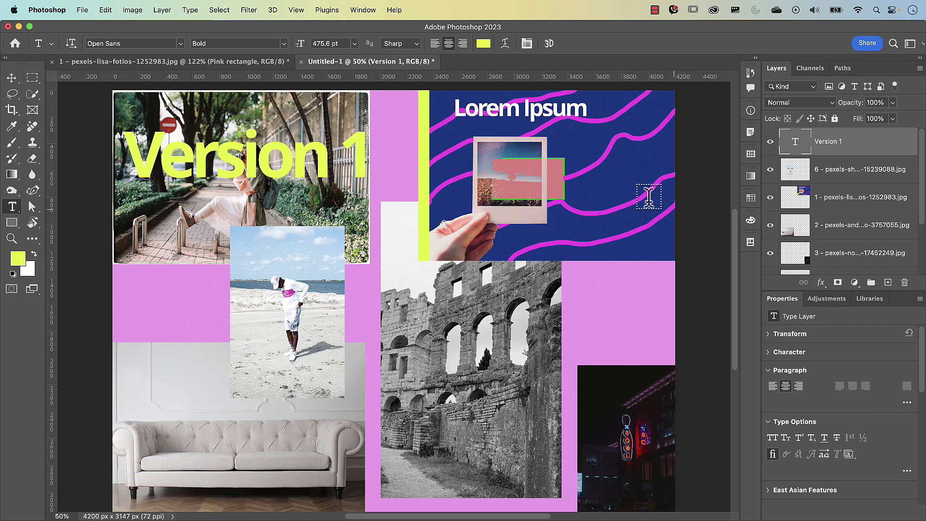
Duplicate the "Version 1" text layer, hide the original, and move the copy over the lower part of the ruins photo.
scroll(810, 179, down, 2)
scroll(810, 178, up, 2)
scroll(651, 163, down, 1)
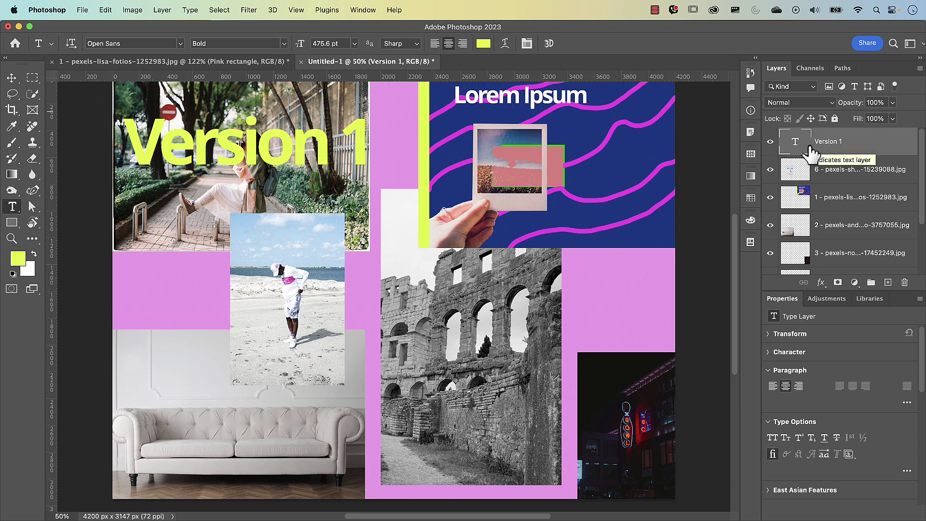
key(super+j)
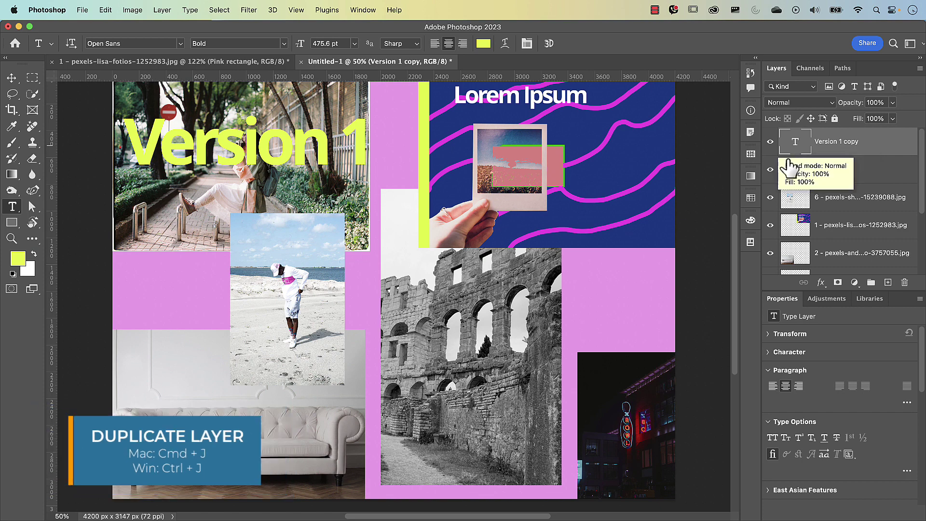
click(771, 169)
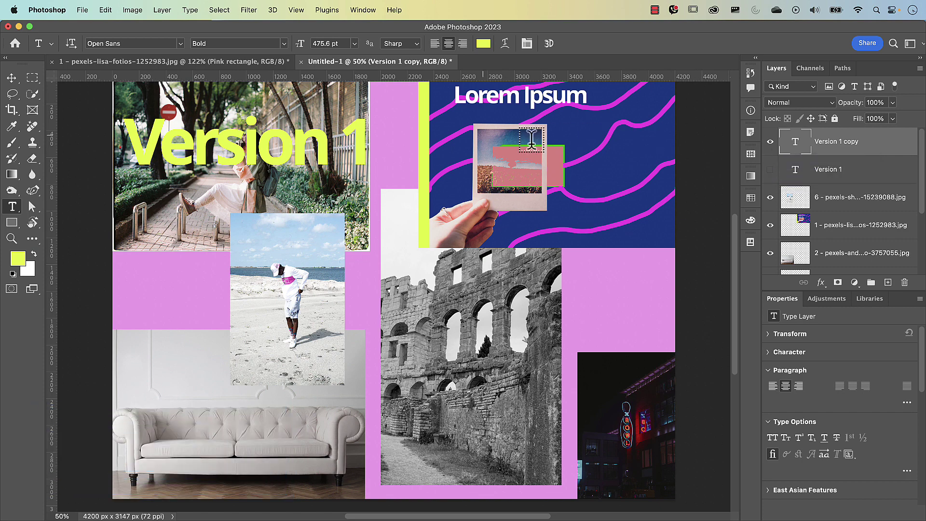
key(v)
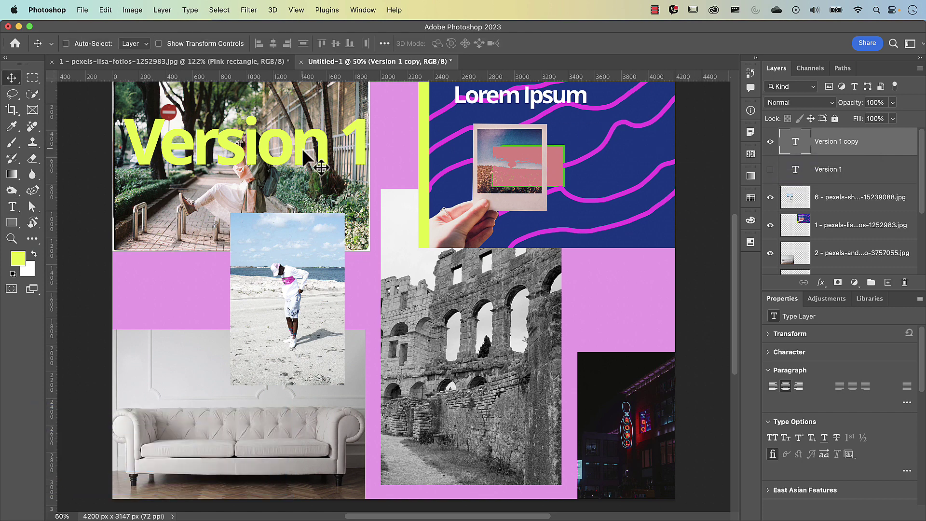
drag(302, 148, 577, 433)
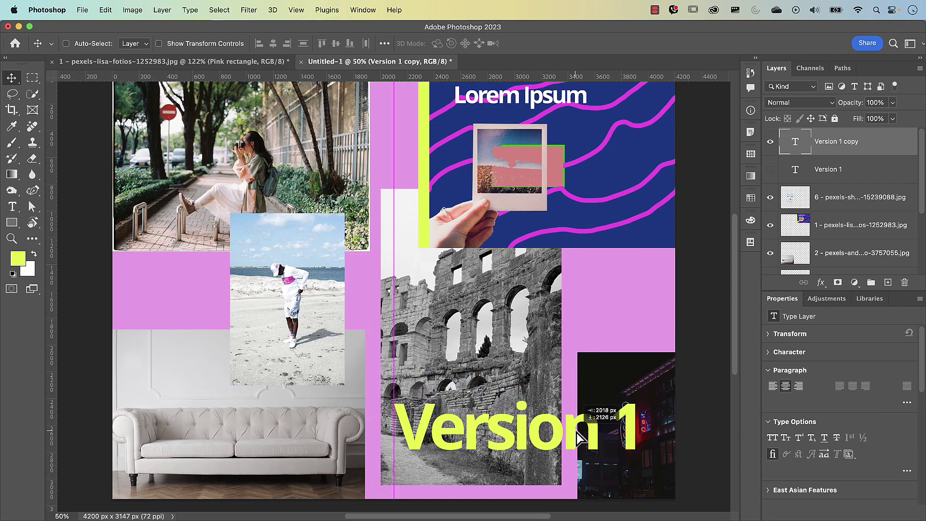
Change the copied text over the ruins photo to "Version 2".
double_click(632, 430)
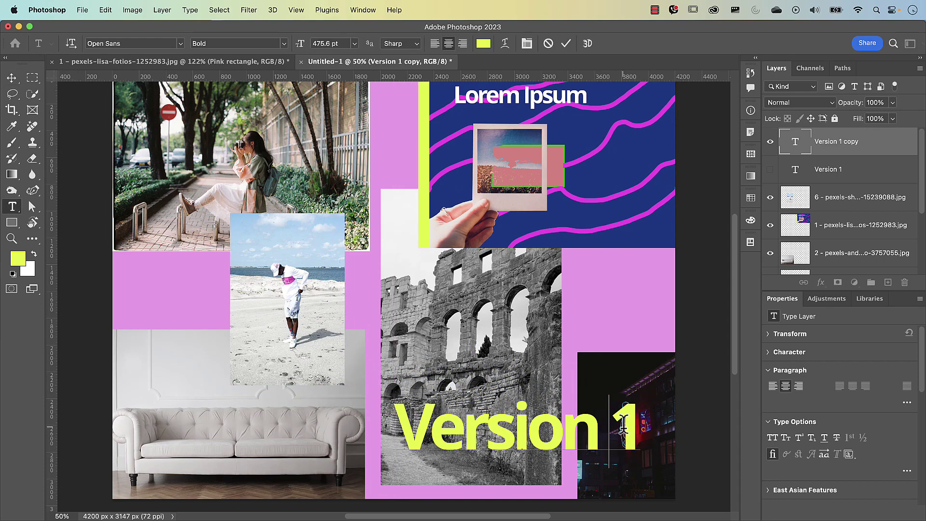
double_click(631, 427)
text(2)
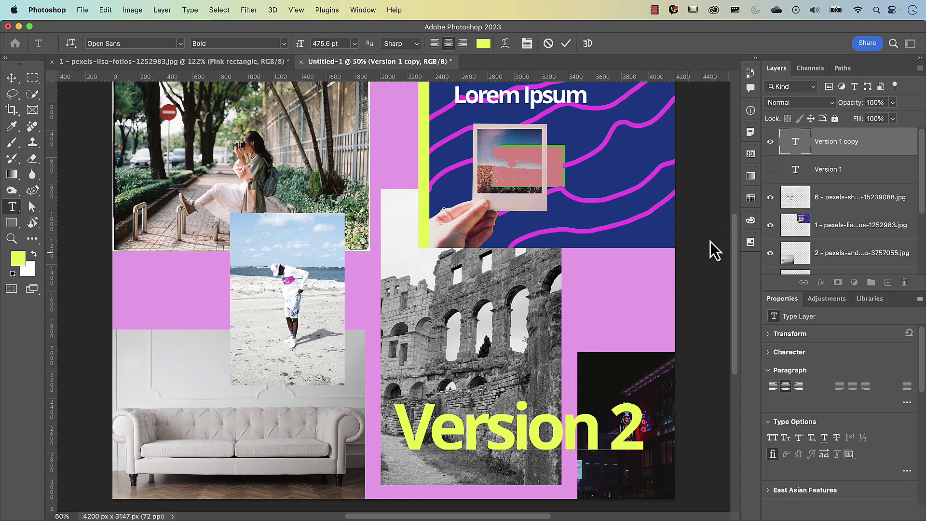
Select every layer from "Version 2" down to "Color Fill 1" and convert them to a single smart object.
click(862, 150)
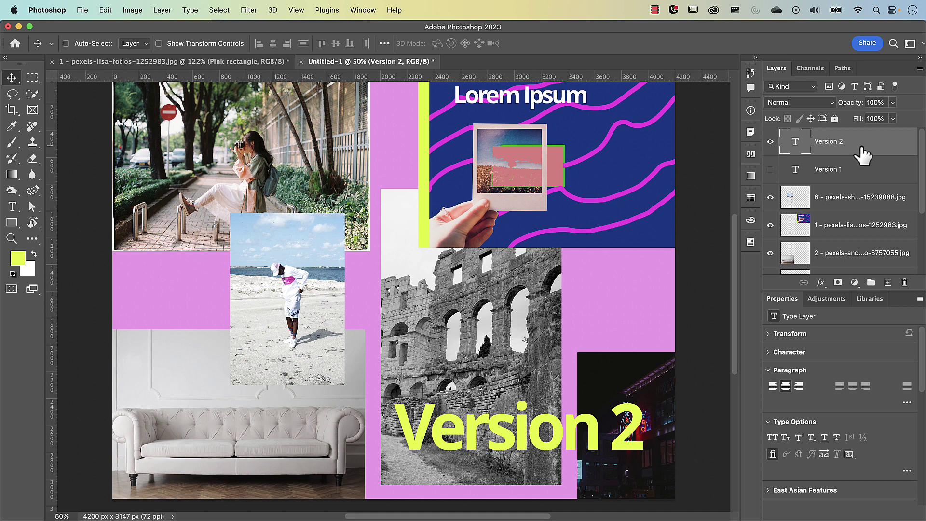
scroll(864, 154, down, 5)
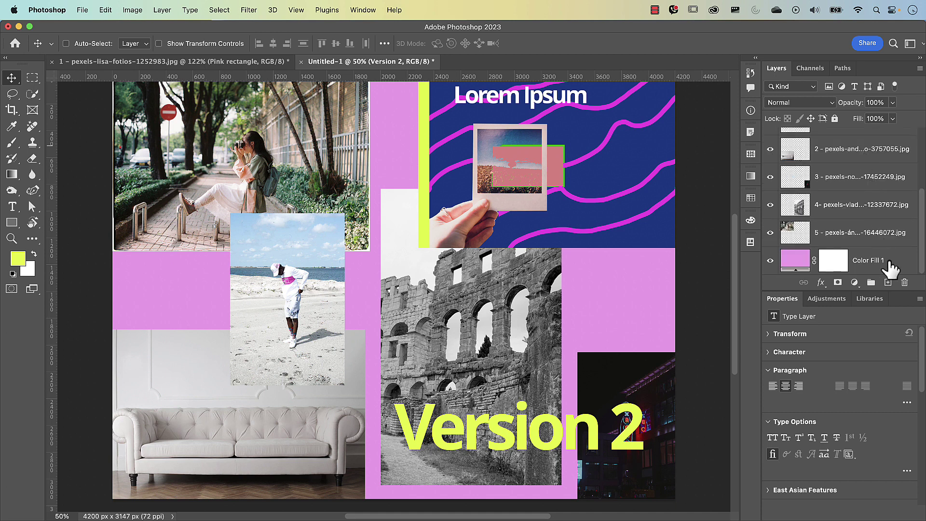
shift+click(889, 262)
right_click(889, 262)
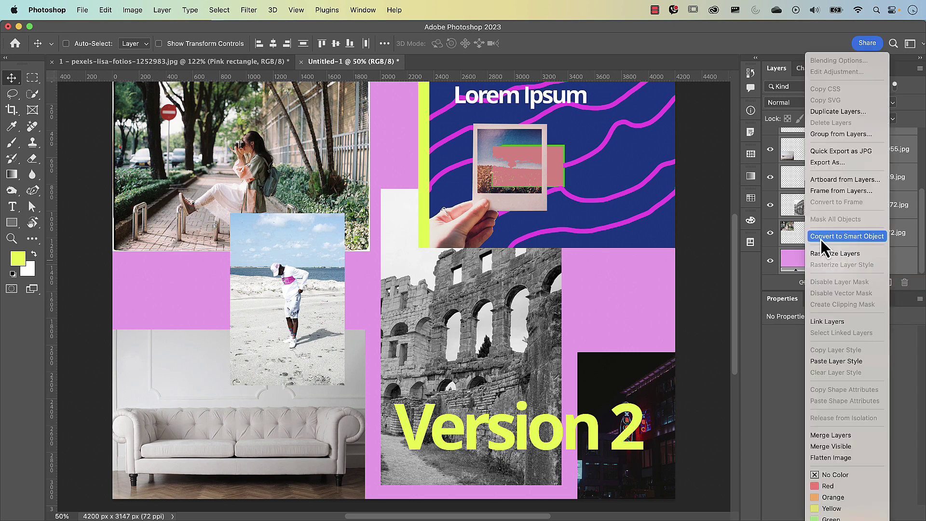
click(844, 238)
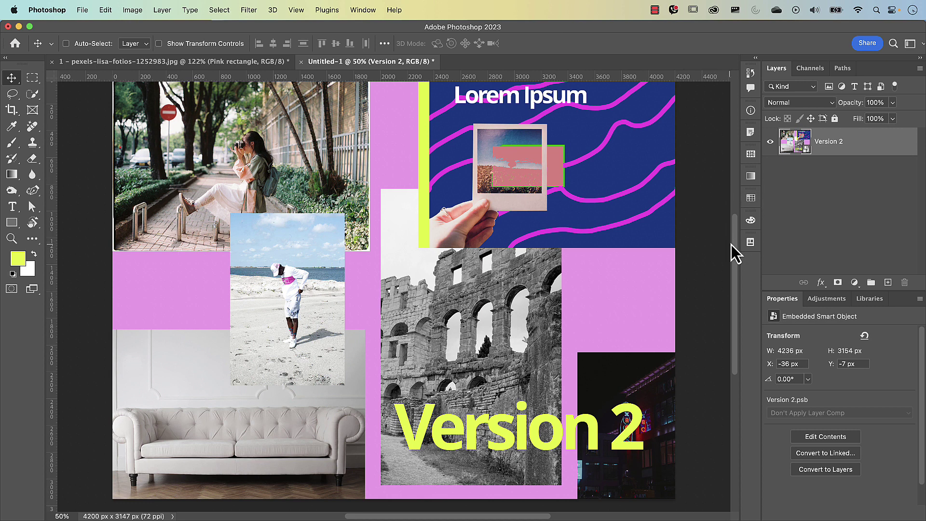
Display the Layer Comps panel.
click(750, 244)
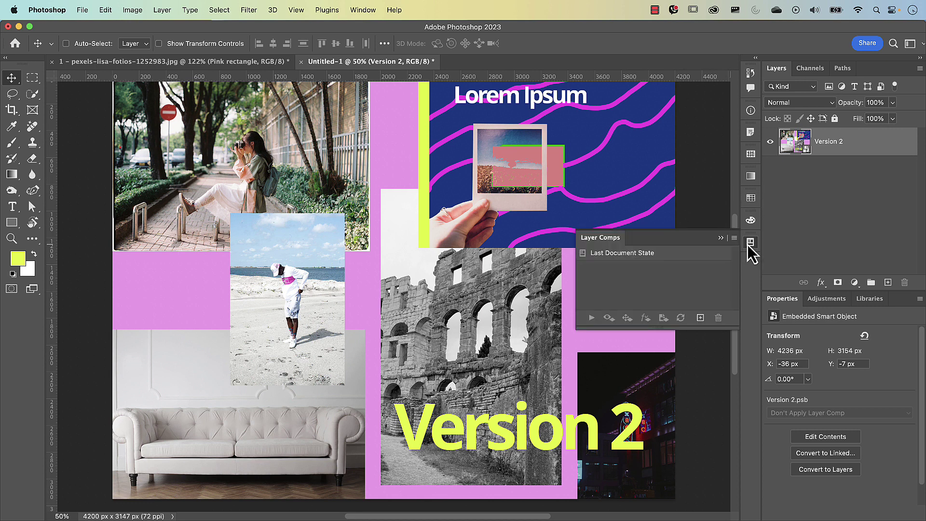
click(369, 10)
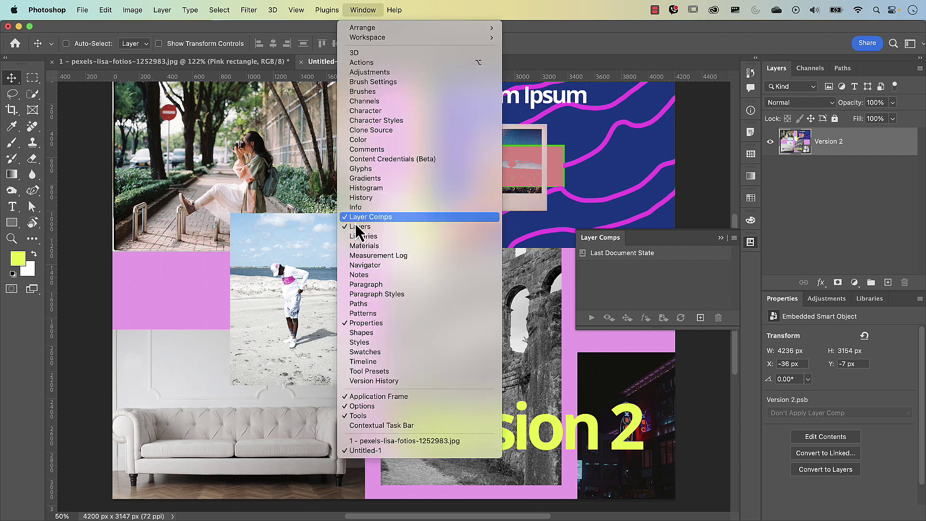
click(383, 218)
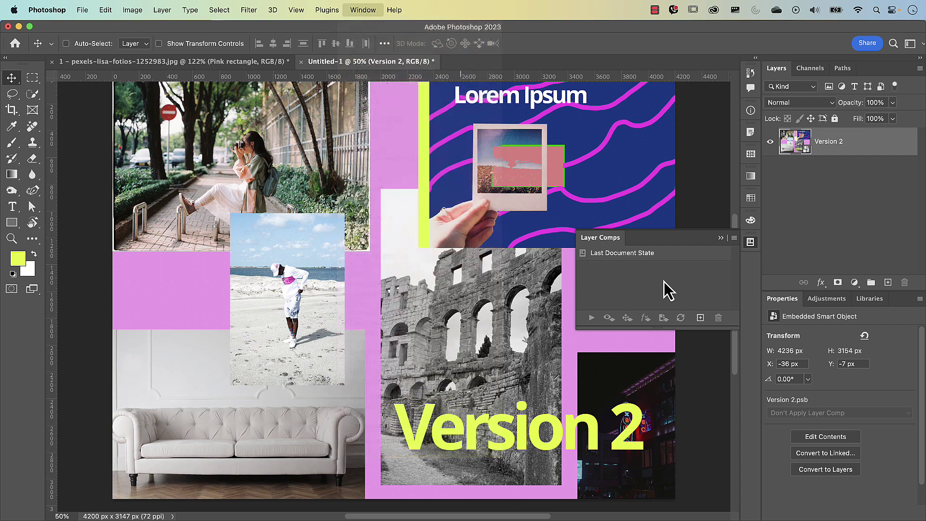
click(700, 320)
click(581, 257)
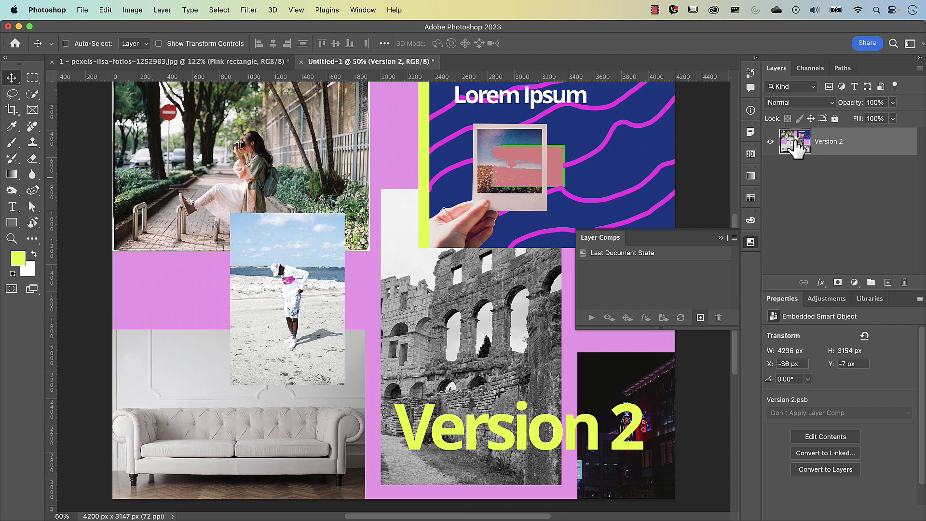
Open the smart object's contents, hide the "Version 2" text layer and show the "Version 1" text layer.
double_click(795, 146)
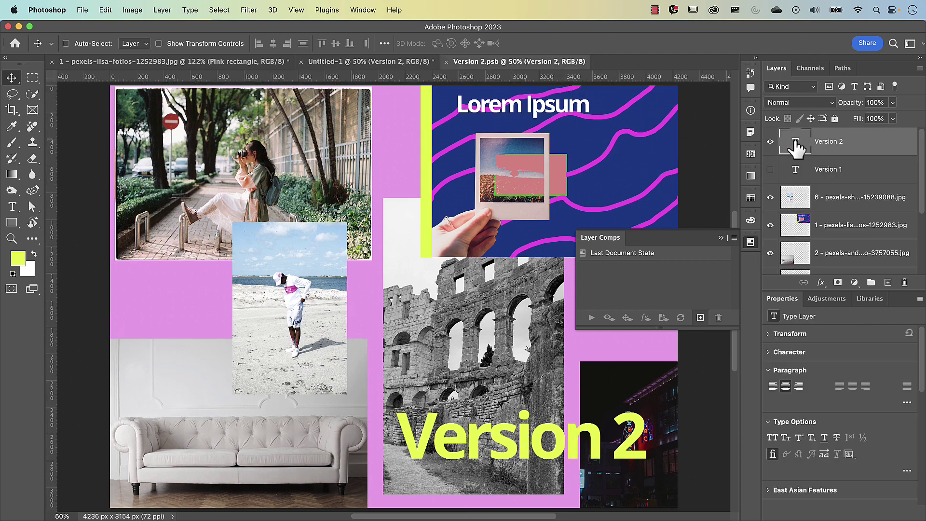
click(771, 142)
click(770, 170)
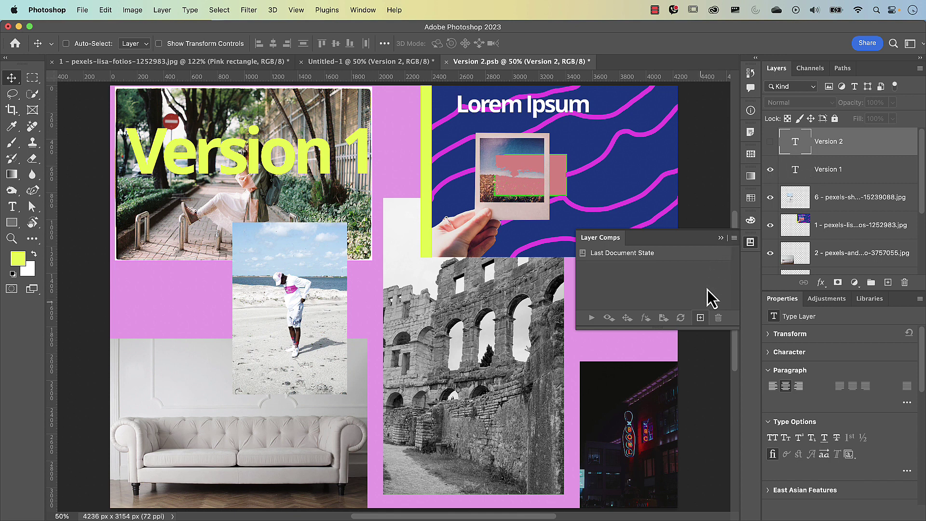
Create a layer comp named "Version 1" with the comment "Holiday".
click(700, 318)
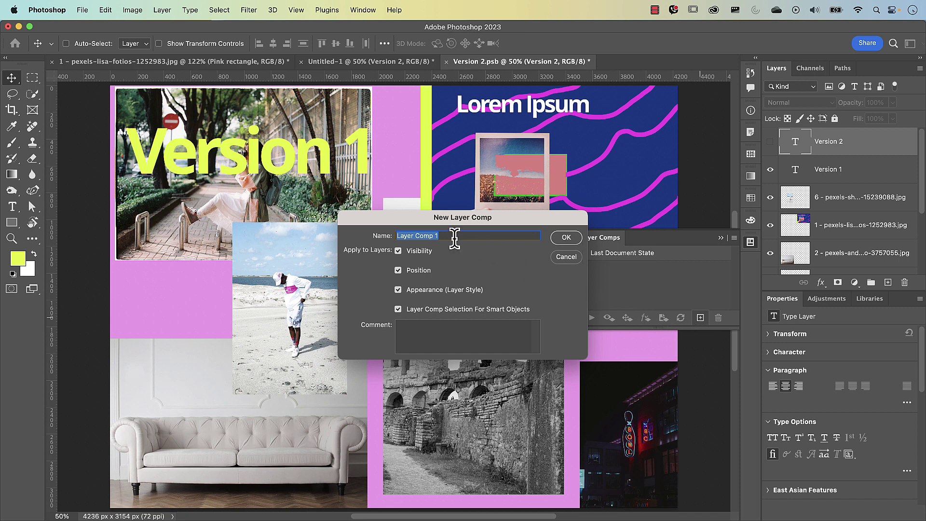
text(Version 1)
click(407, 329)
text(Holiday)
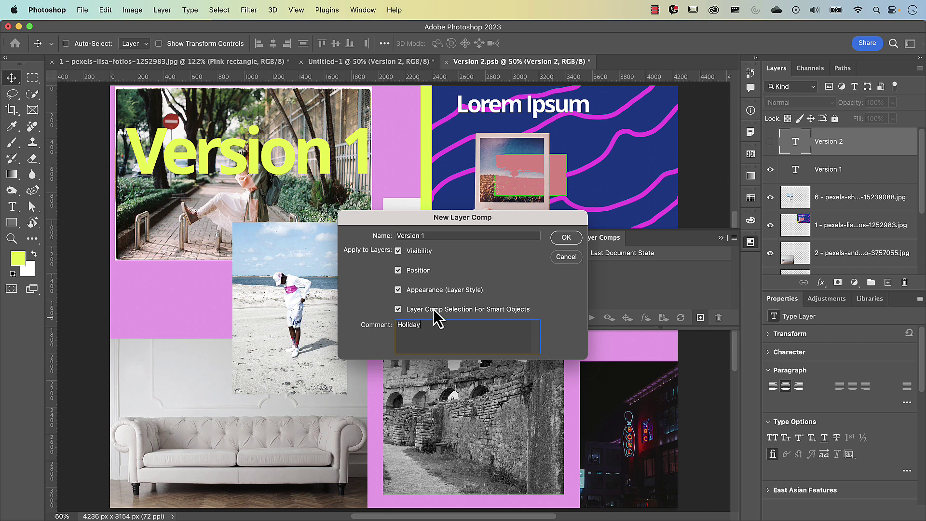
click(566, 237)
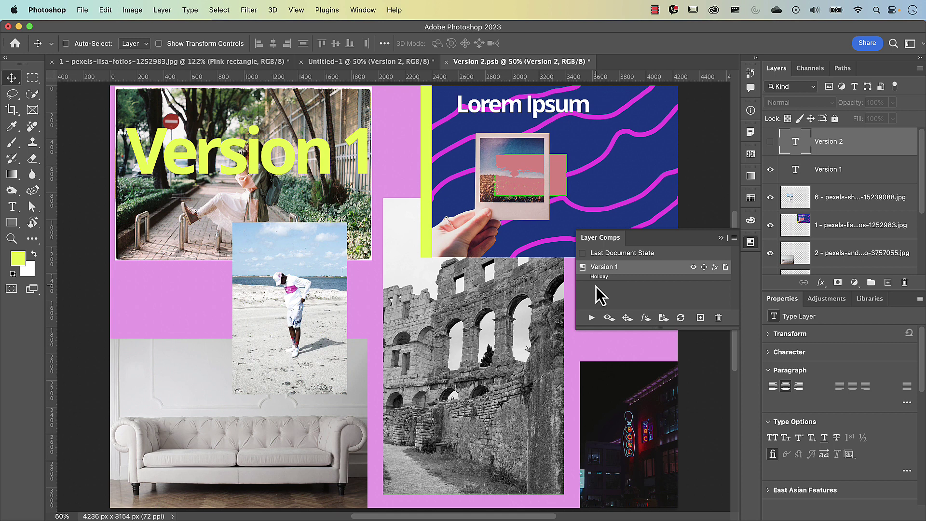
Show the "Version 2" text instead of "Version 1", moving the ruins photo partly over the street photo and the beach photo below the Polaroid.
click(771, 170)
click(771, 142)
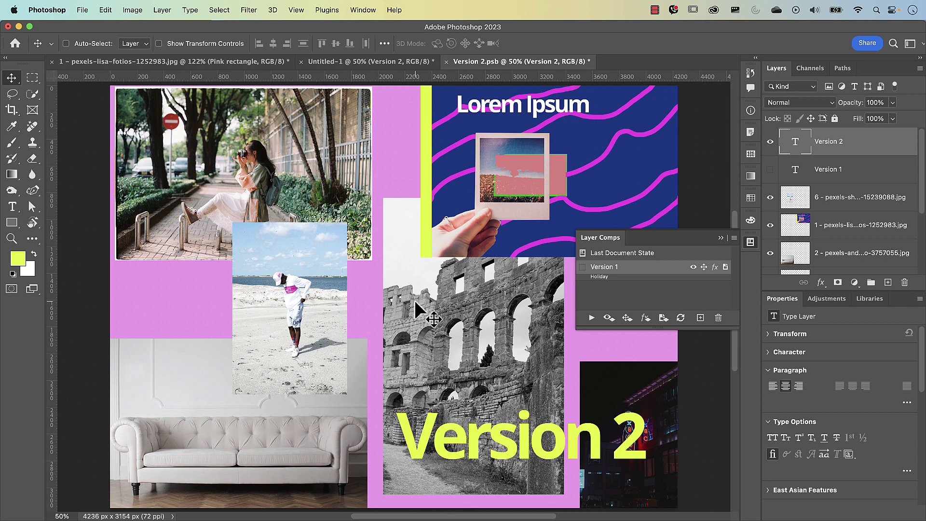
key(super)
key(super)
drag(291, 285, 226, 309)
key(super)
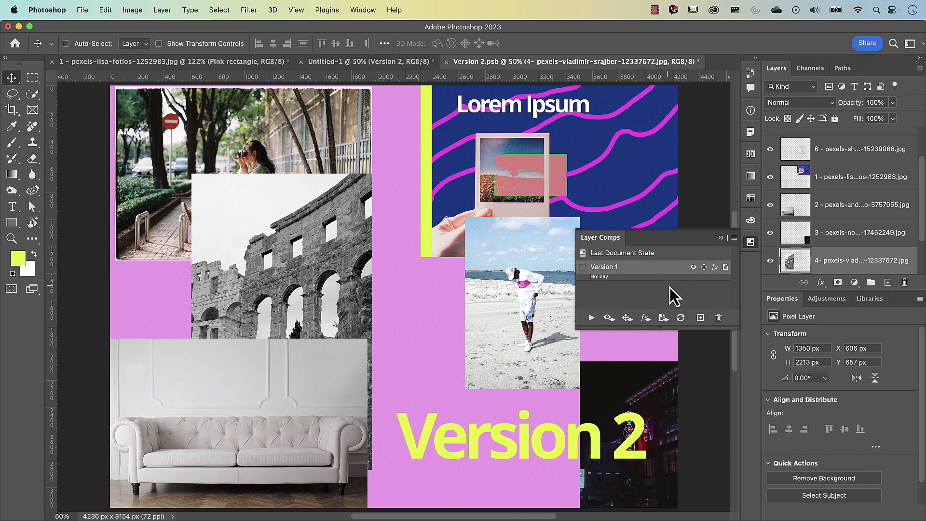
Create a layer comp named "Version 2" from the rearranged layout.
click(701, 318)
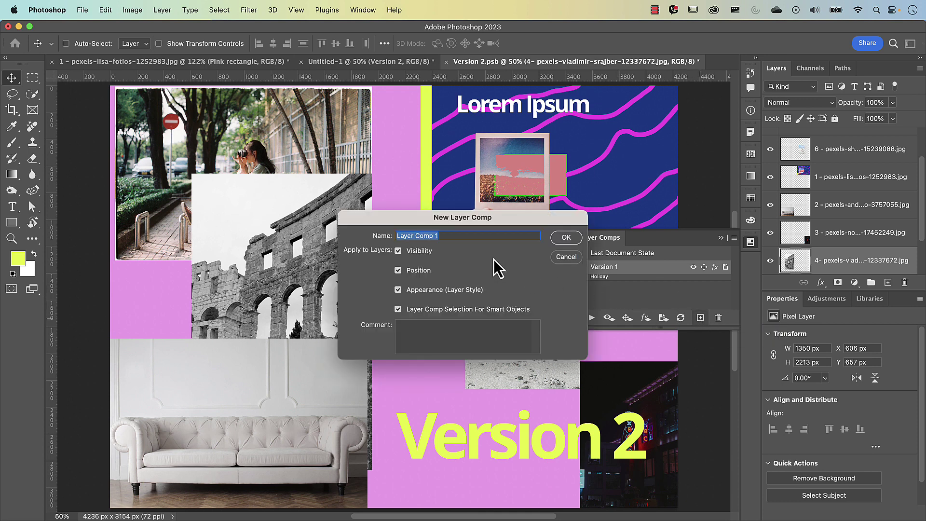
text(Version 2)
click(560, 238)
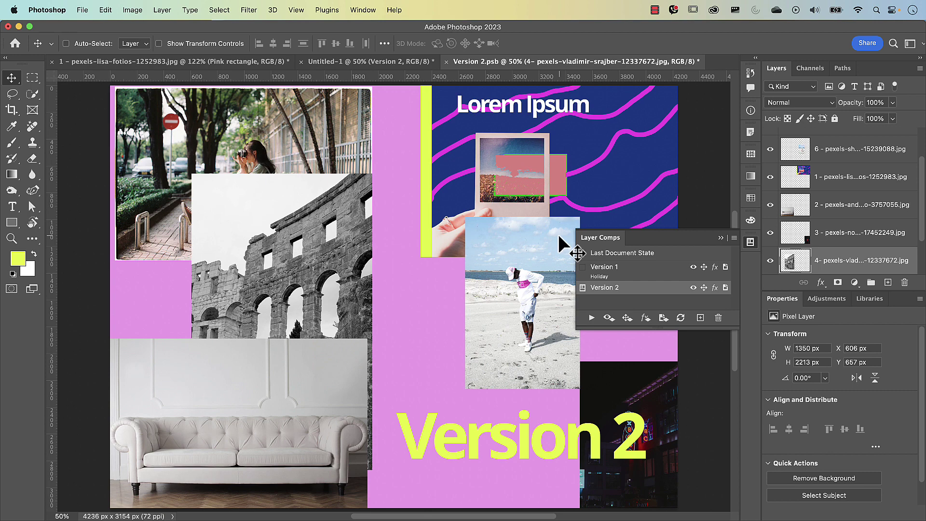
Compare the two layouts by switching between the "Version 1" and "Version 2" layer comps, ending on "Version 2".
click(584, 268)
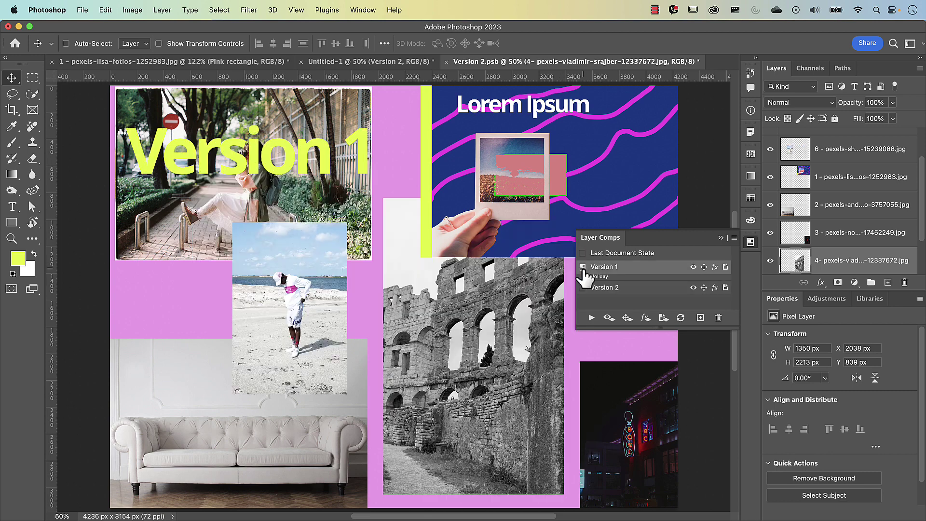
click(583, 287)
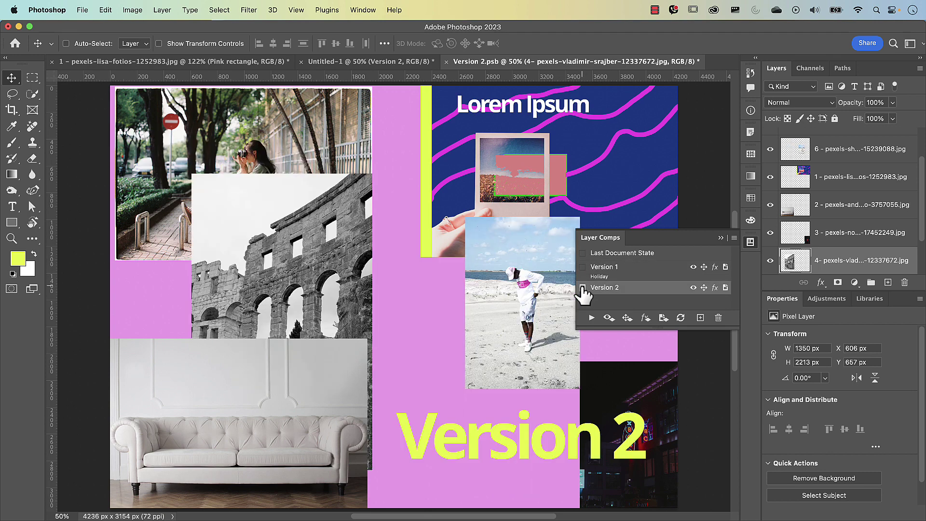
click(584, 268)
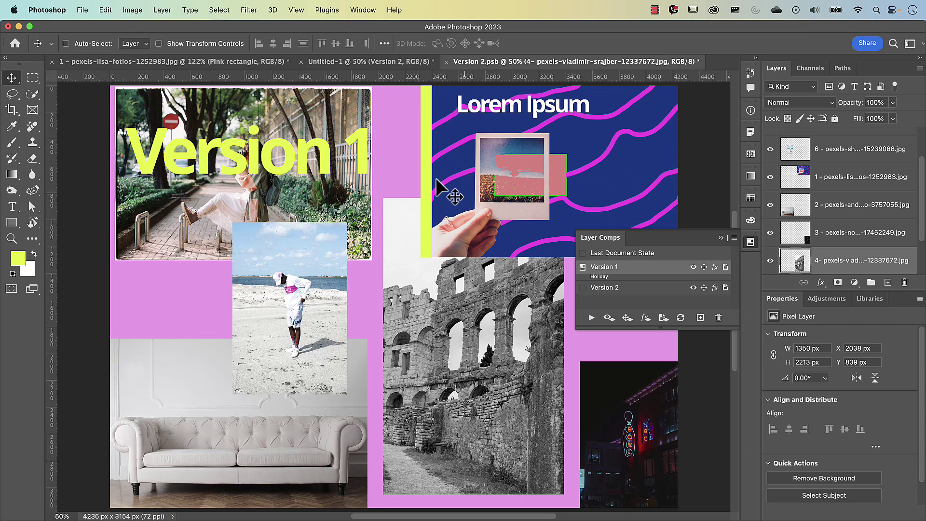
click(583, 288)
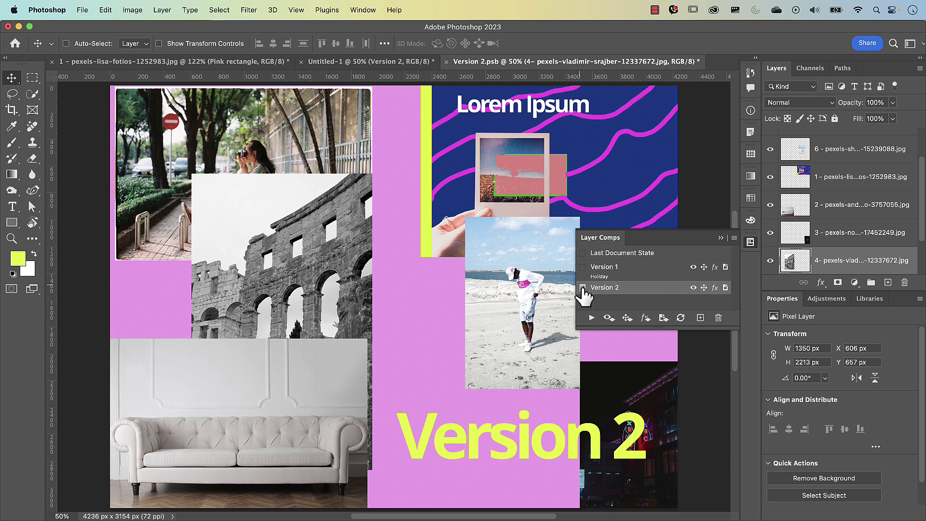
Save and close the smart object's contents, and apply its "Version 1" and finally its "Version 2" layer comp in the collage document.
click(447, 62)
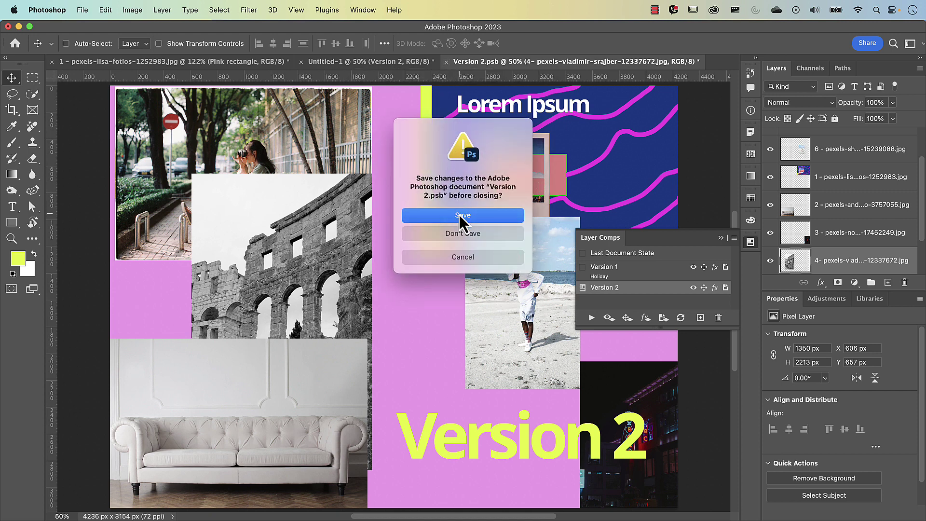
click(459, 215)
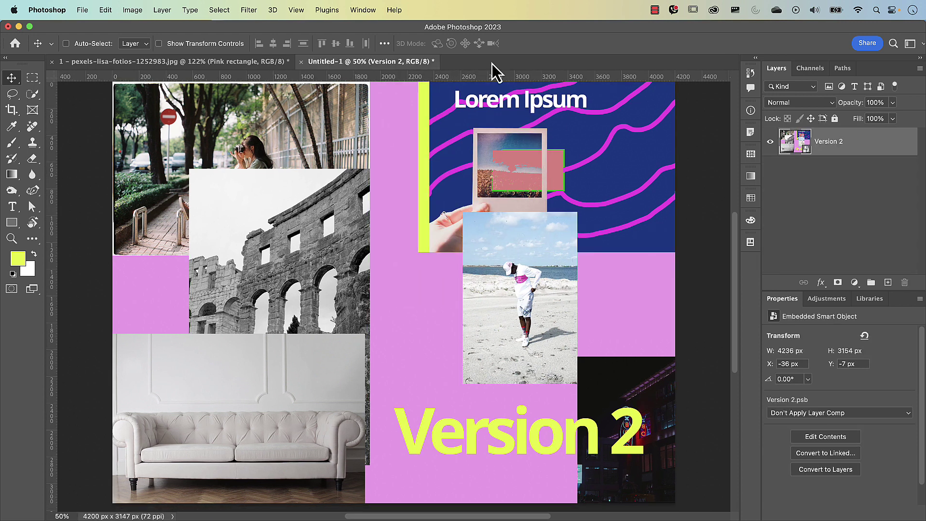
click(821, 413)
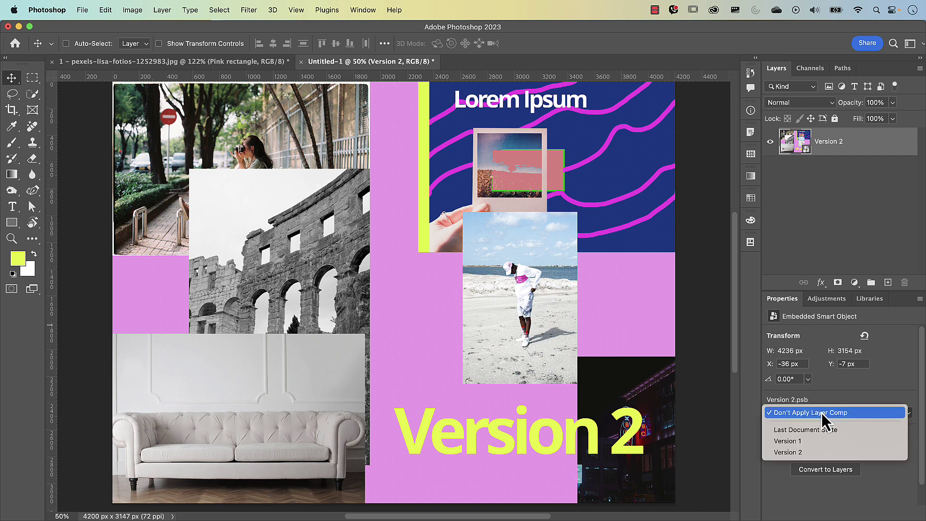
click(811, 443)
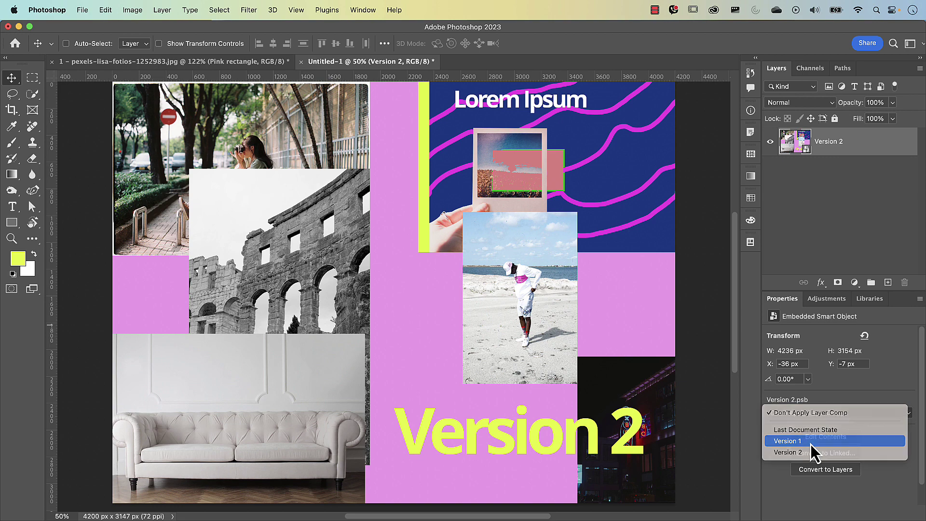
click(821, 418)
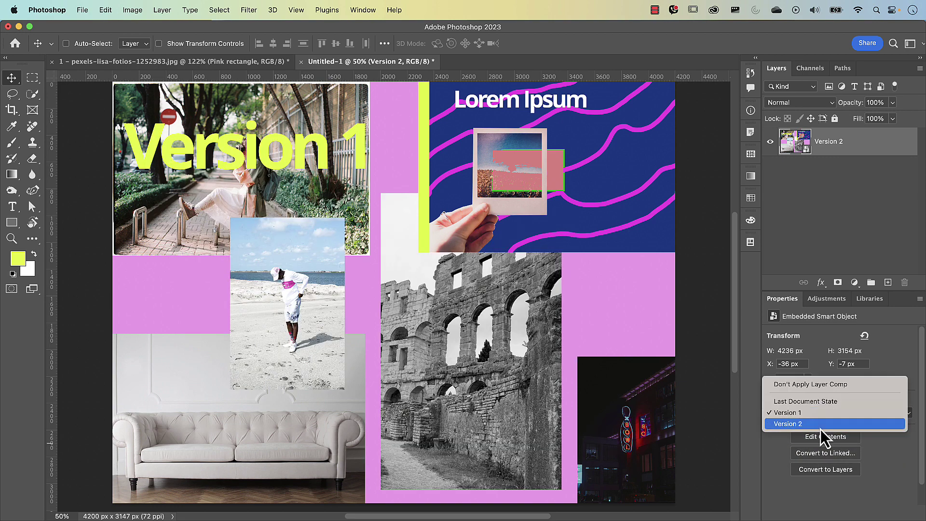
click(821, 429)
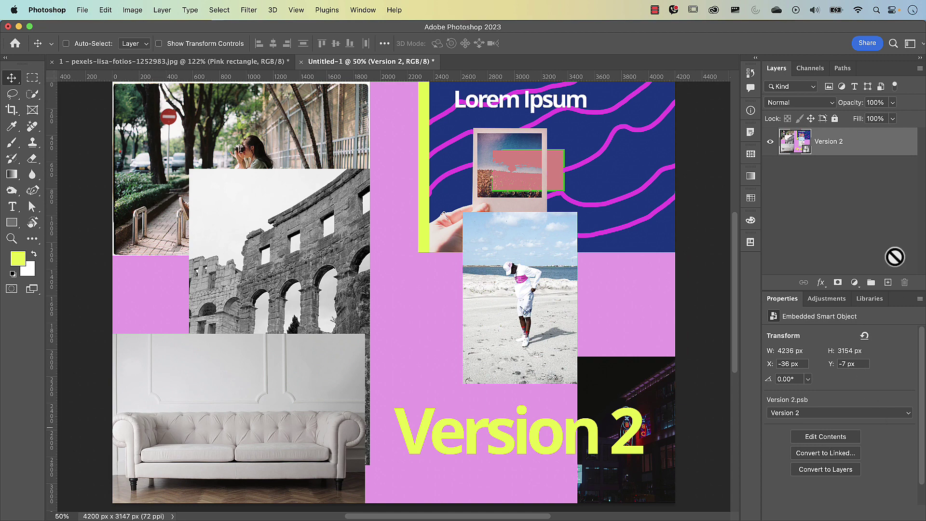
Inside the smart object, move the "Version 2" text up over the Polaroid photo and update the "Version 2" layer comp with the change.
double_click(794, 145)
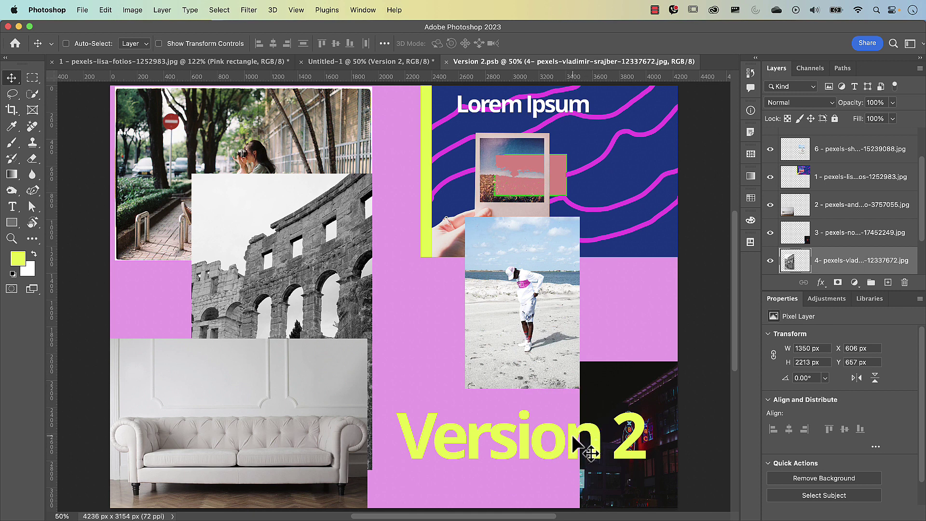
drag(579, 441, 597, 163)
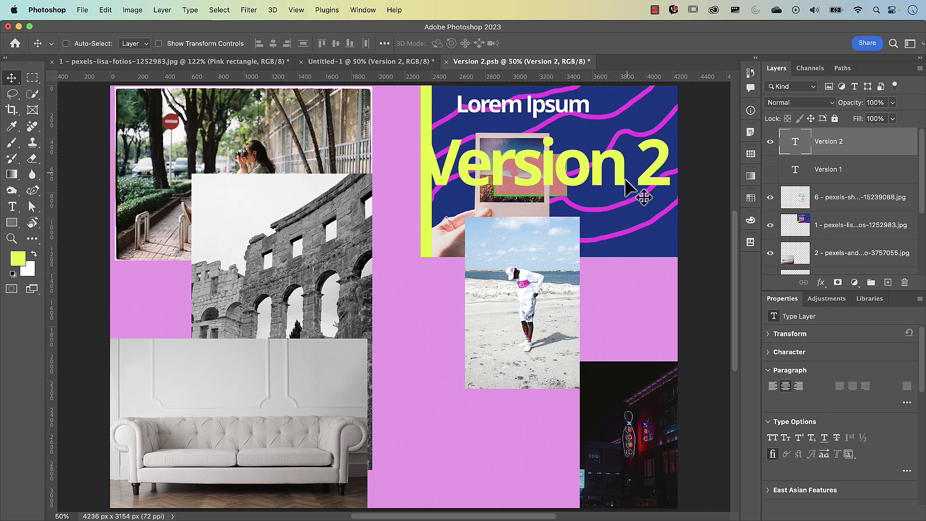
click(751, 243)
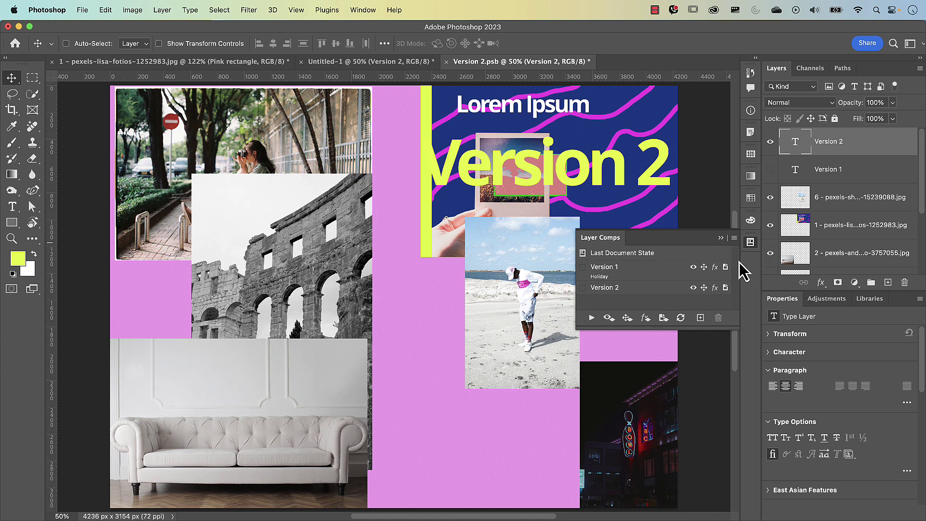
click(682, 319)
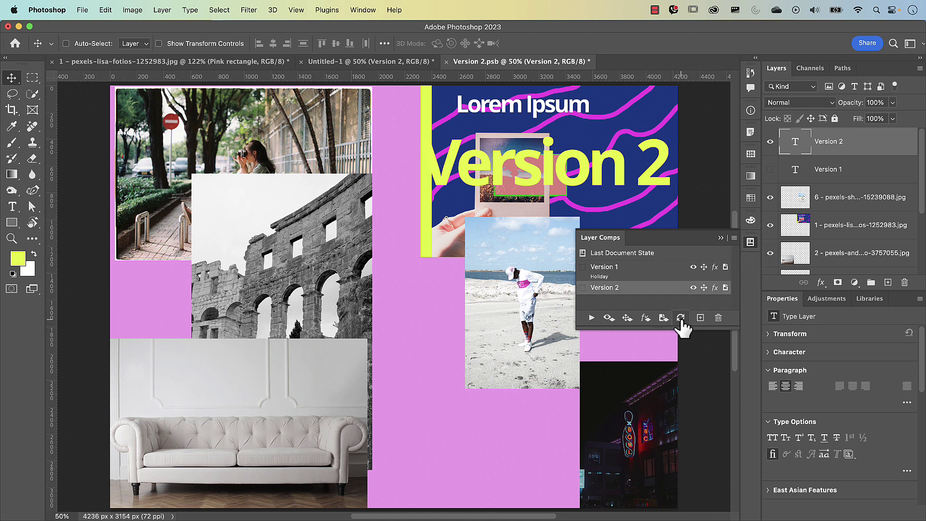
click(681, 319)
Compare the "Version 1" and "Version 2" layer comps, ending on "Version 2", and save and close the smart object's contents.
click(600, 269)
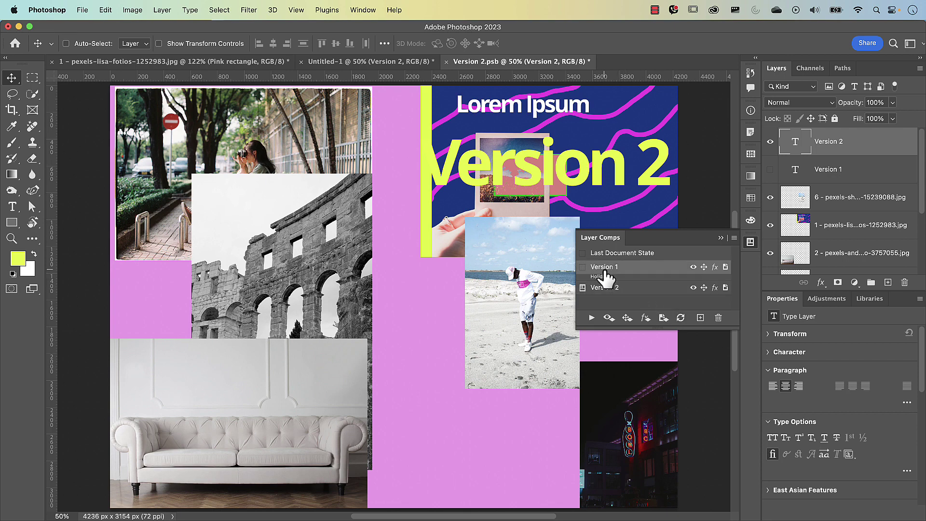
click(582, 266)
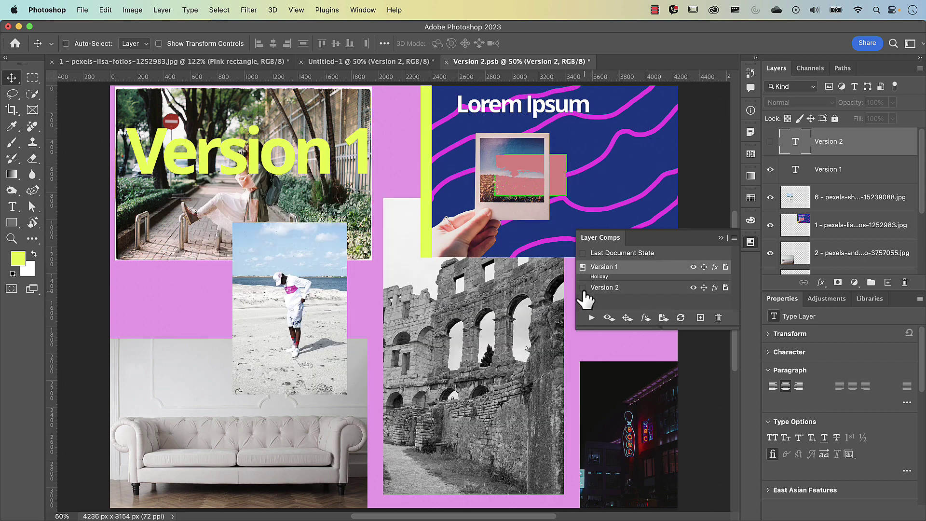
click(582, 288)
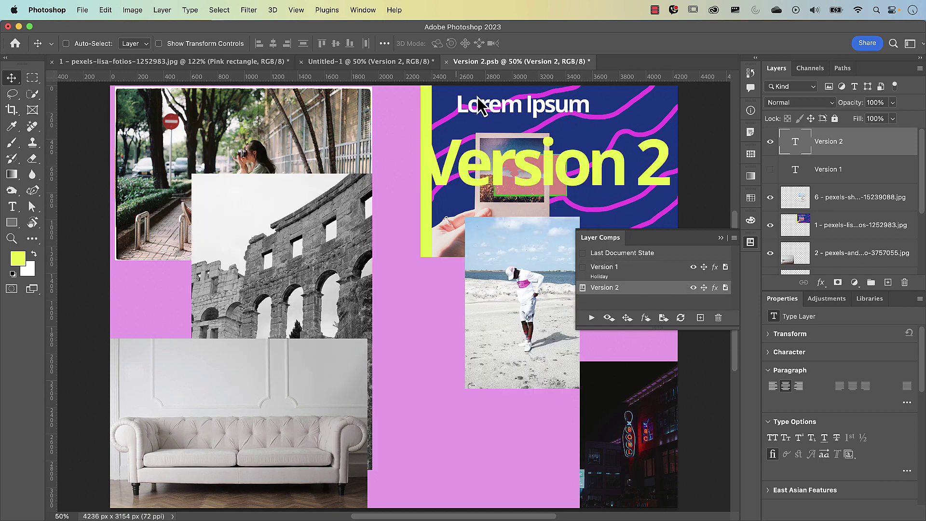
click(447, 62)
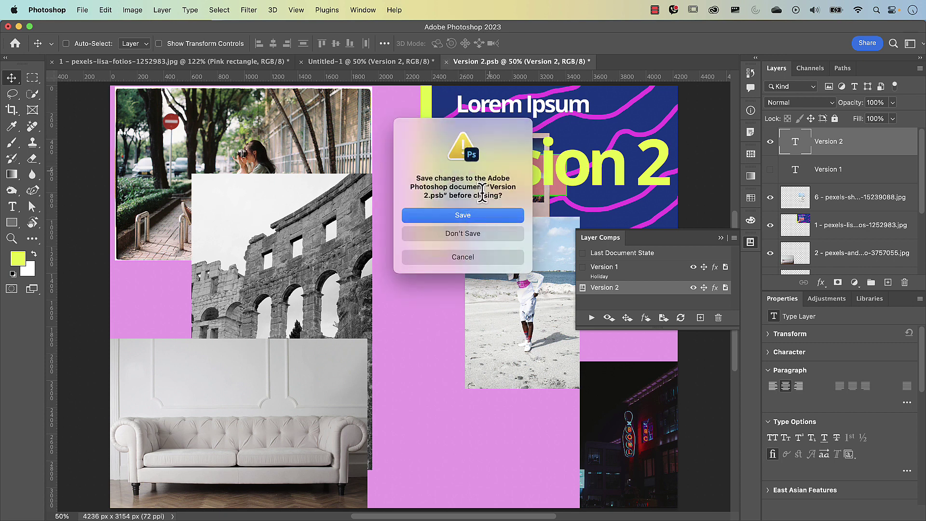
click(489, 216)
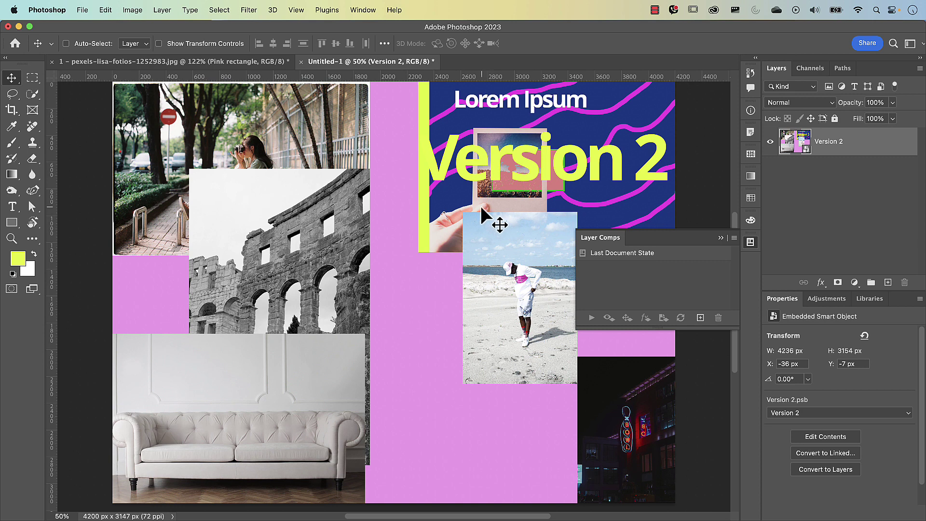
Open the toolbar customization and confirm it so that the toolbar's three-dot icon turns into the hidden banana icon.
click(33, 244)
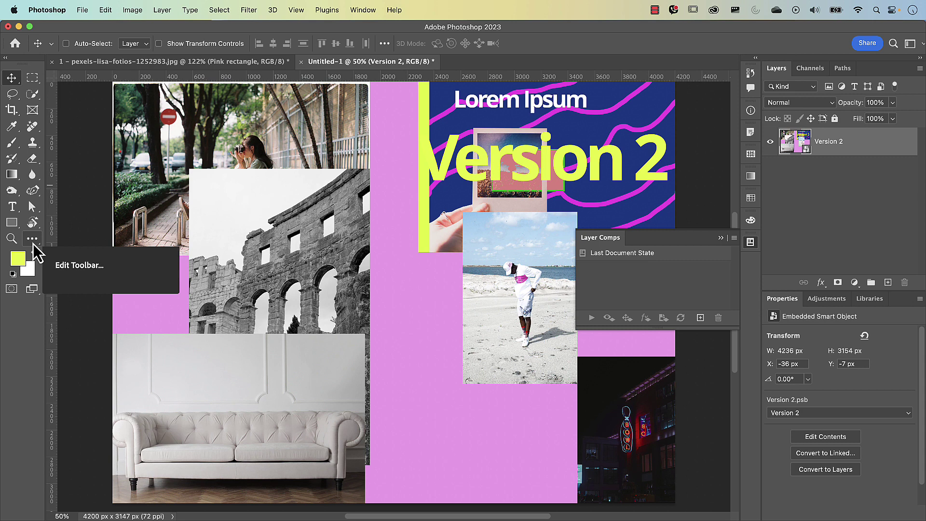
click(33, 244)
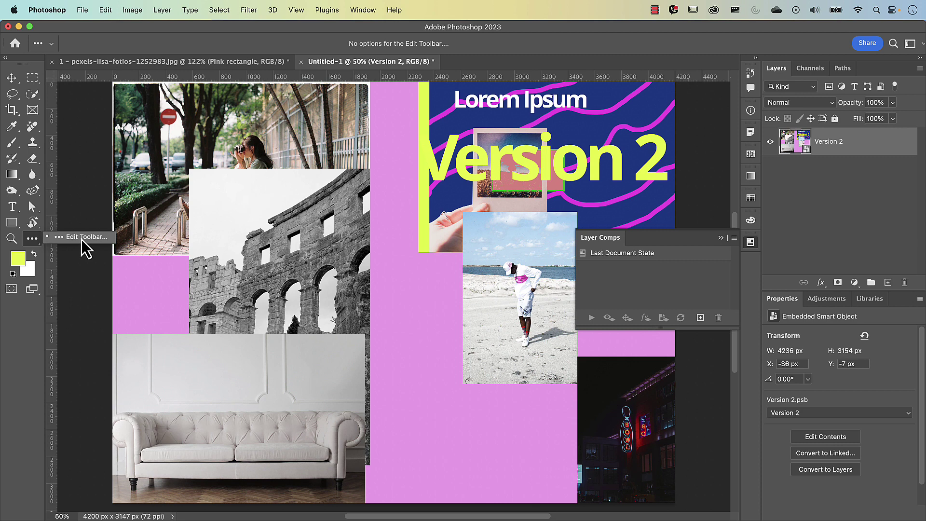
click(86, 236)
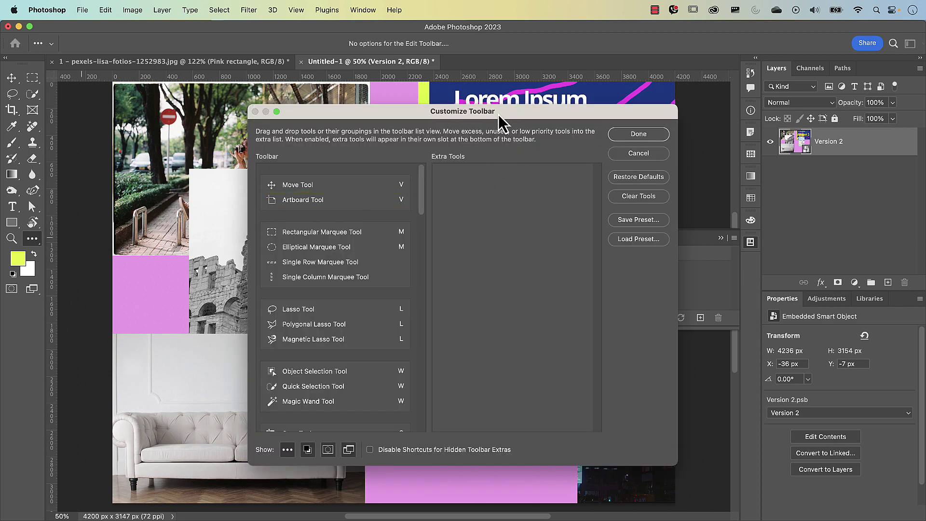
click(636, 135)
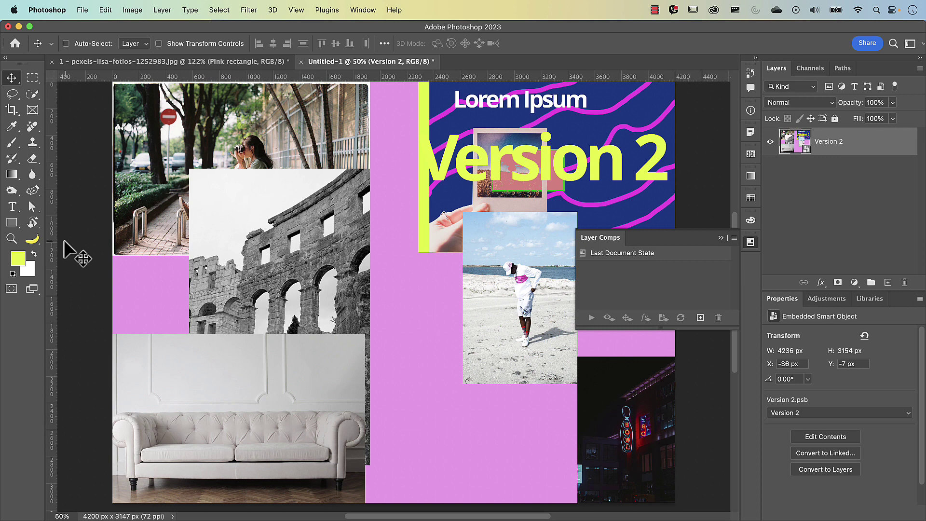
Change the toolbar's banana icon back to the three dots by confirming the toolbar customization again.
drag(33, 242, 85, 238)
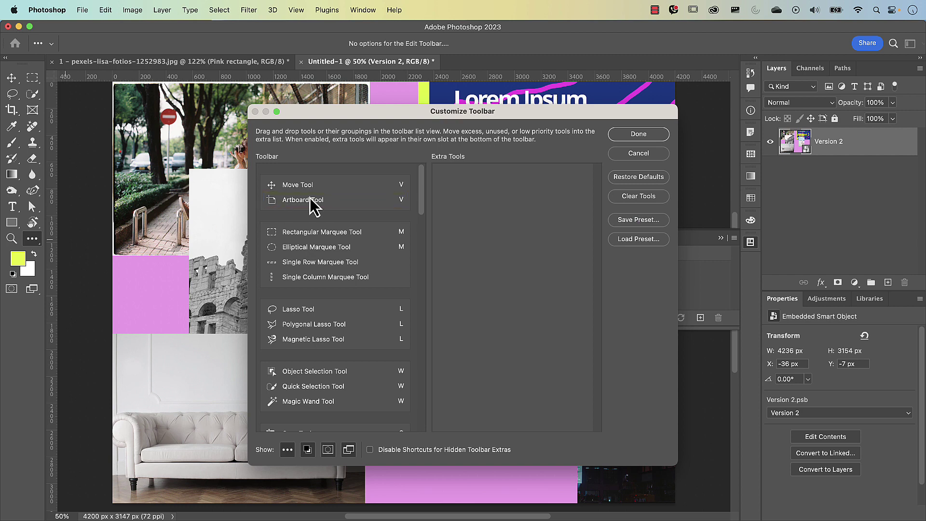
click(636, 135)
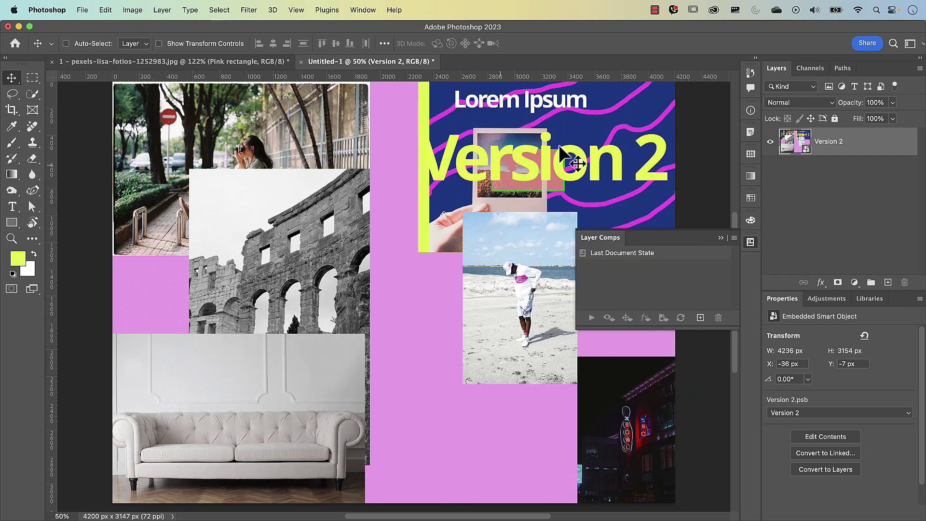
click(34, 240)
Open the Interface section of the application's preferences.
click(48, 10)
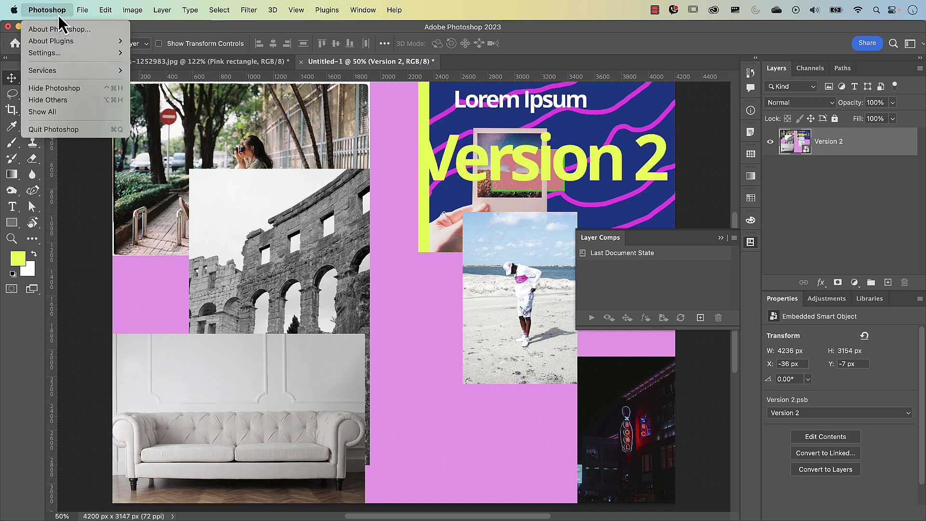
mouse_move(68, 55)
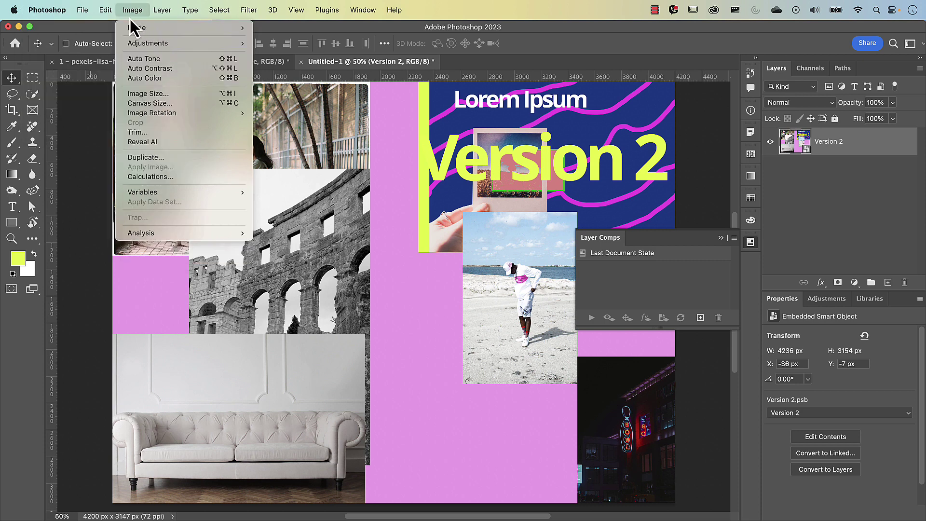
mouse_move(116, 10)
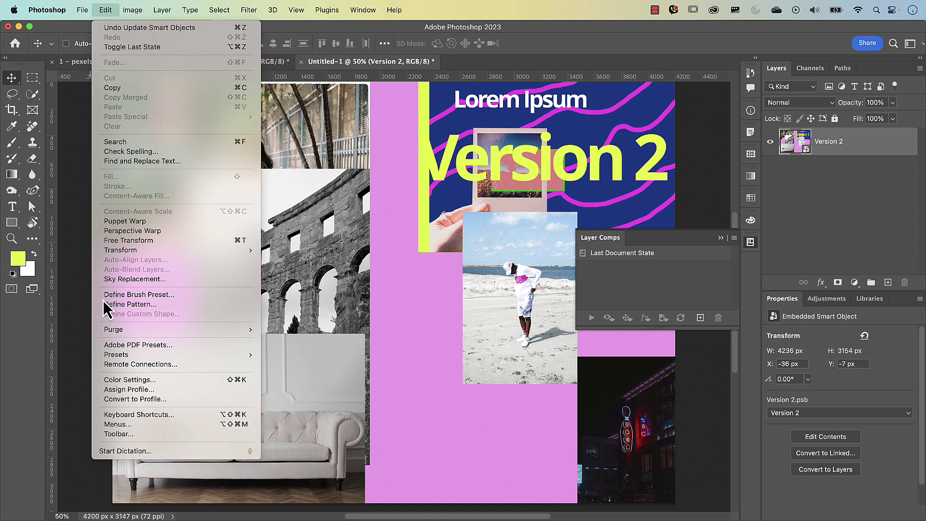
mouse_move(53, 13)
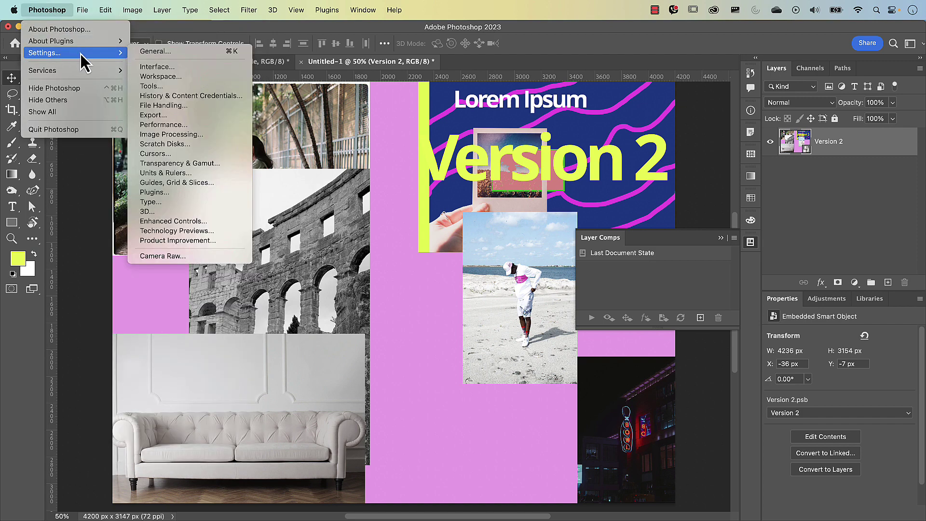
click(159, 68)
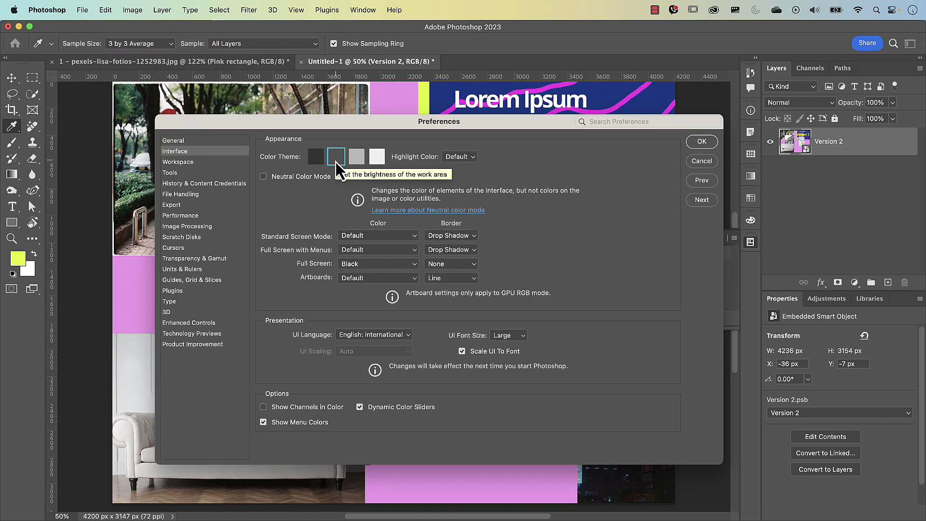
Try the darkest, light grey and lightest interface color themes, and return to the second-darkest theme.
click(318, 160)
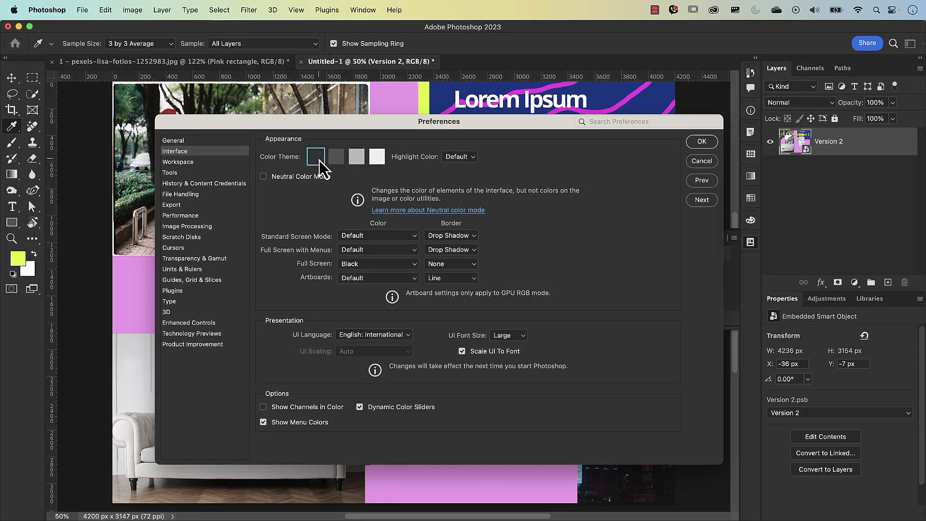
click(337, 161)
click(354, 161)
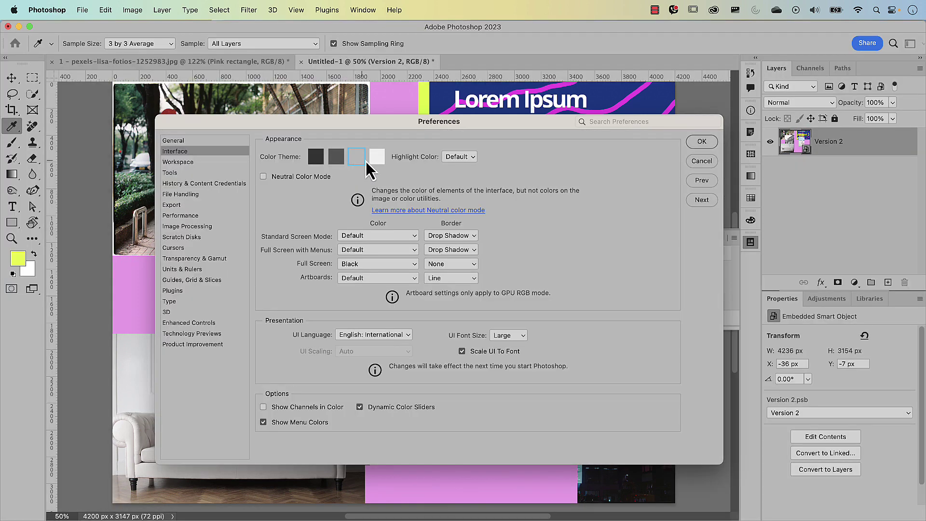
click(376, 160)
click(337, 159)
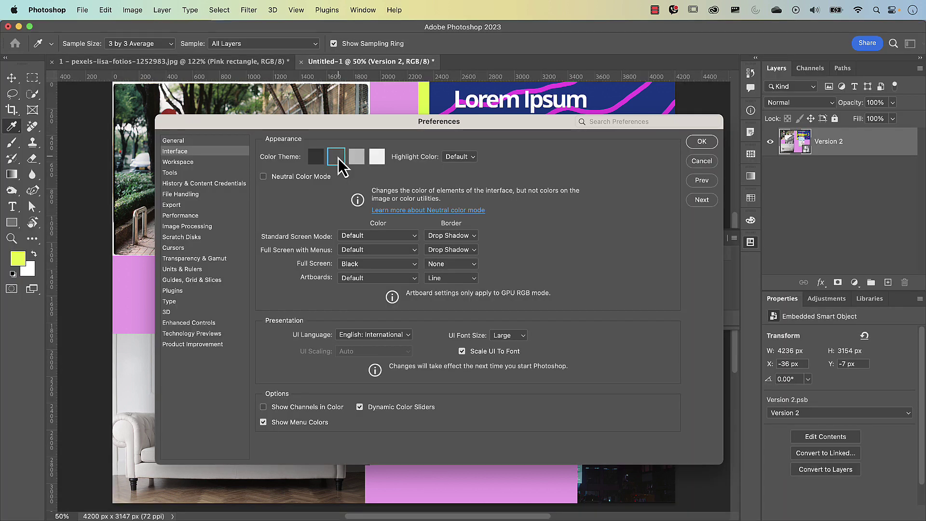
Turn the color theme swatches into coffee cups and try the themes through them, ending on the second-darkest theme.
key(alt)
alt+click(339, 161)
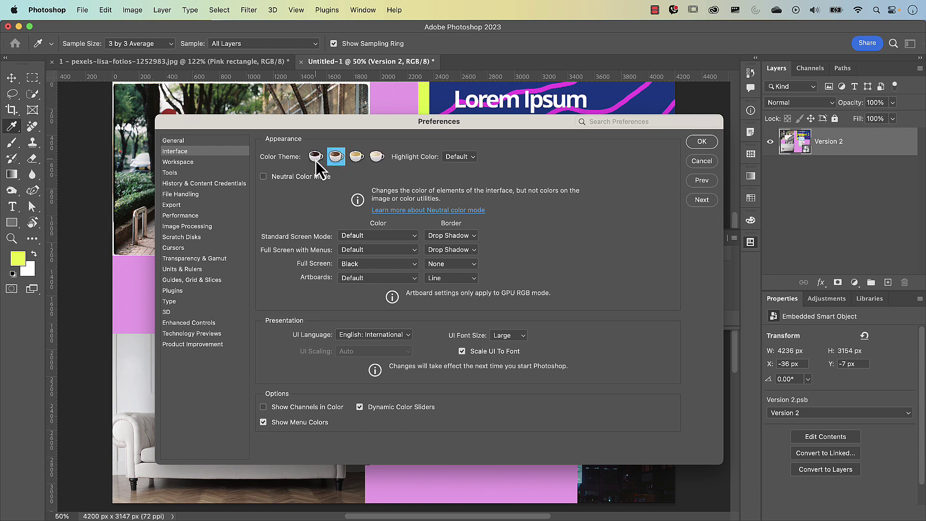
click(316, 158)
click(340, 160)
click(356, 157)
click(376, 157)
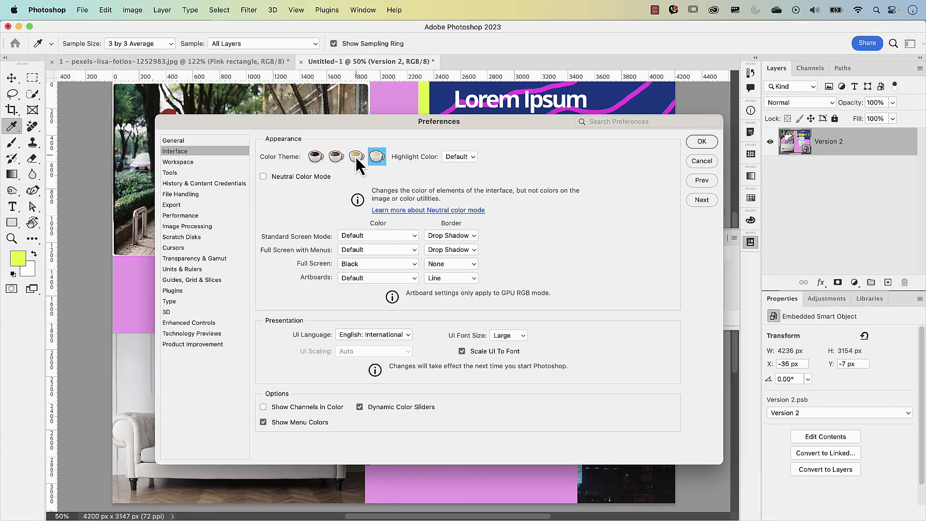
click(355, 157)
click(331, 158)
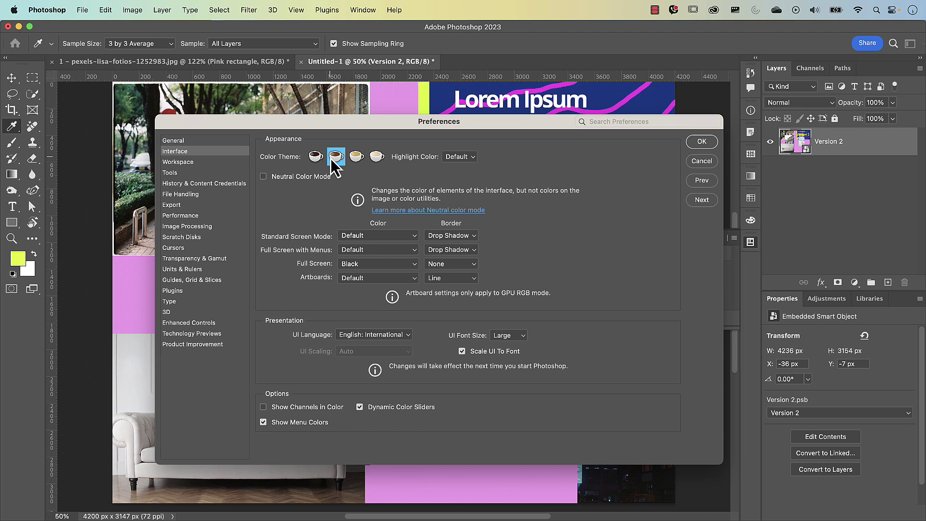
Toggle the hidden icon style of the color theme swatches once more and accept the preferences.
key(alt)
alt+shift+super+click(331, 158)
click(703, 141)
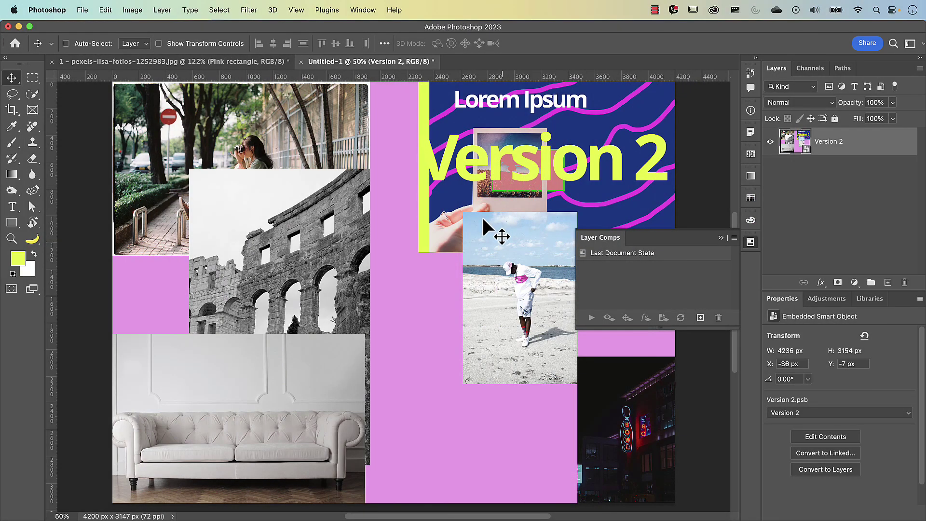